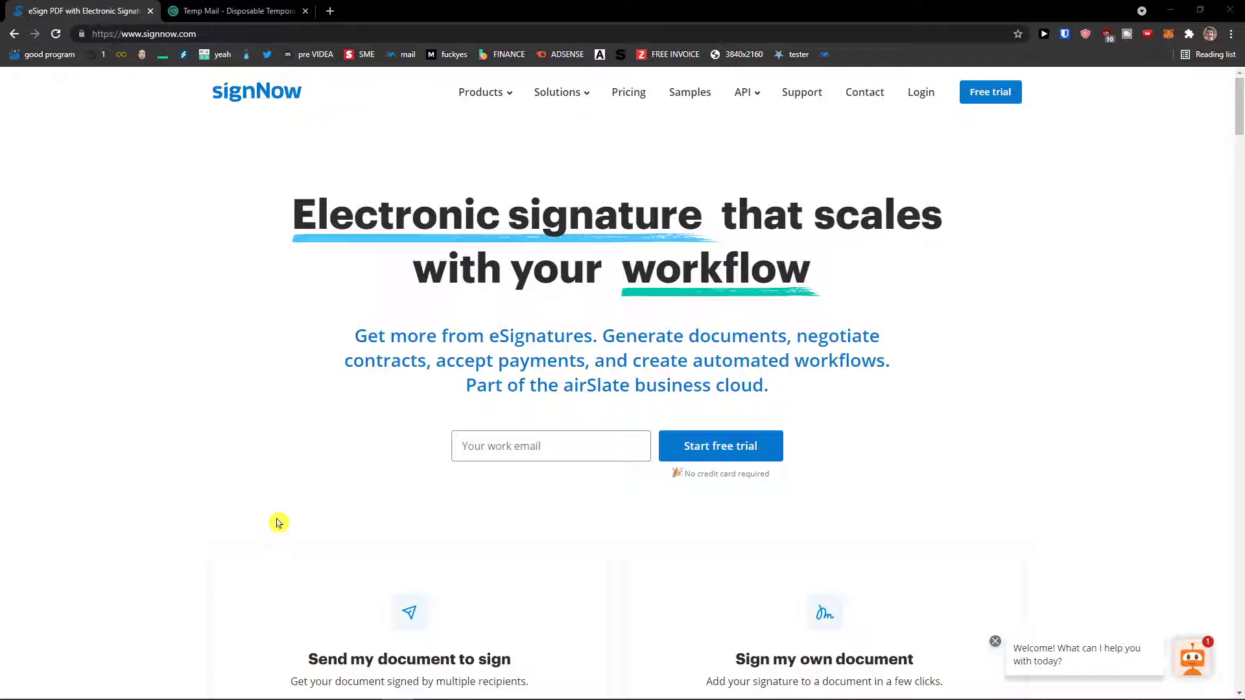
Start the signNow free trial with the copied temporary email address and a password.
scroll(278, 522, down, 1)
scroll(282, 519, up, 1)
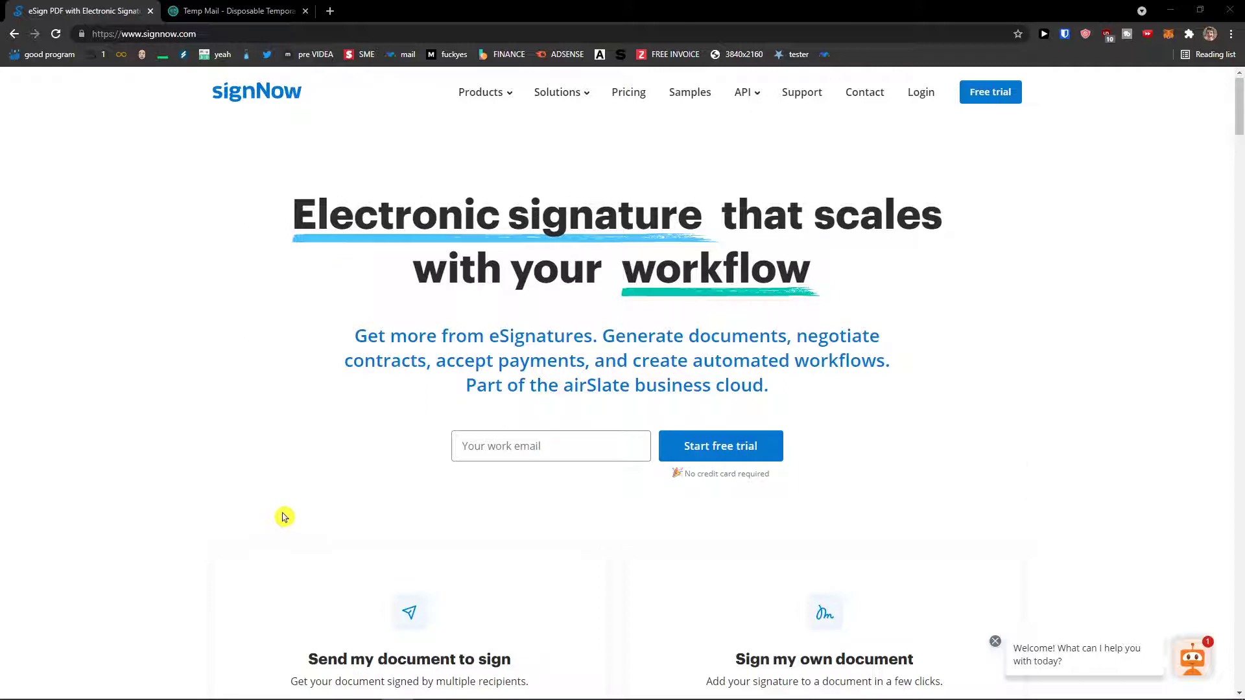
click(990, 91)
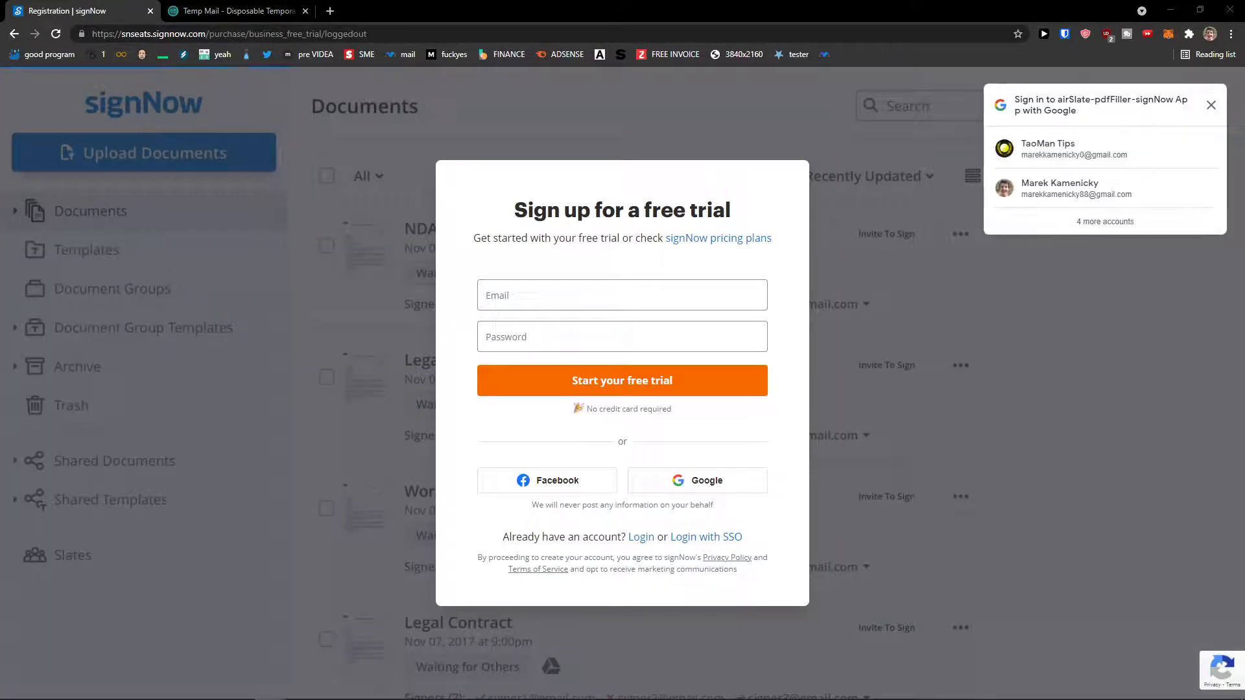
click(543, 295)
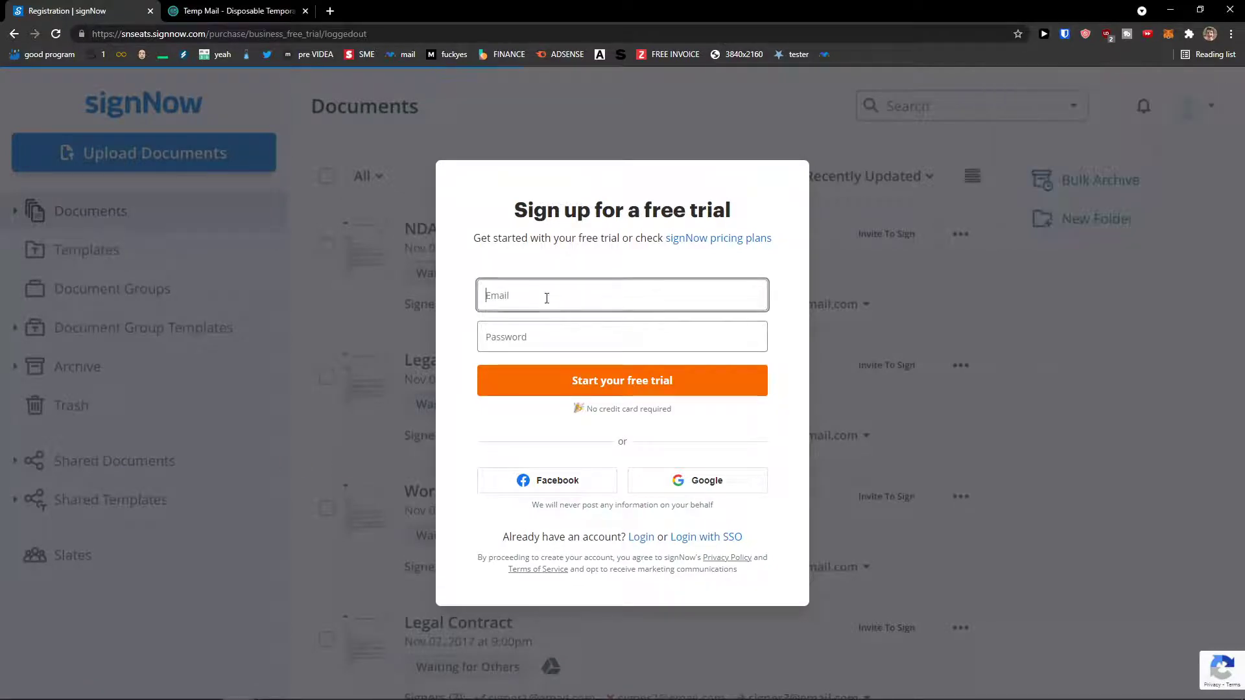
click(236, 11)
click(750, 200)
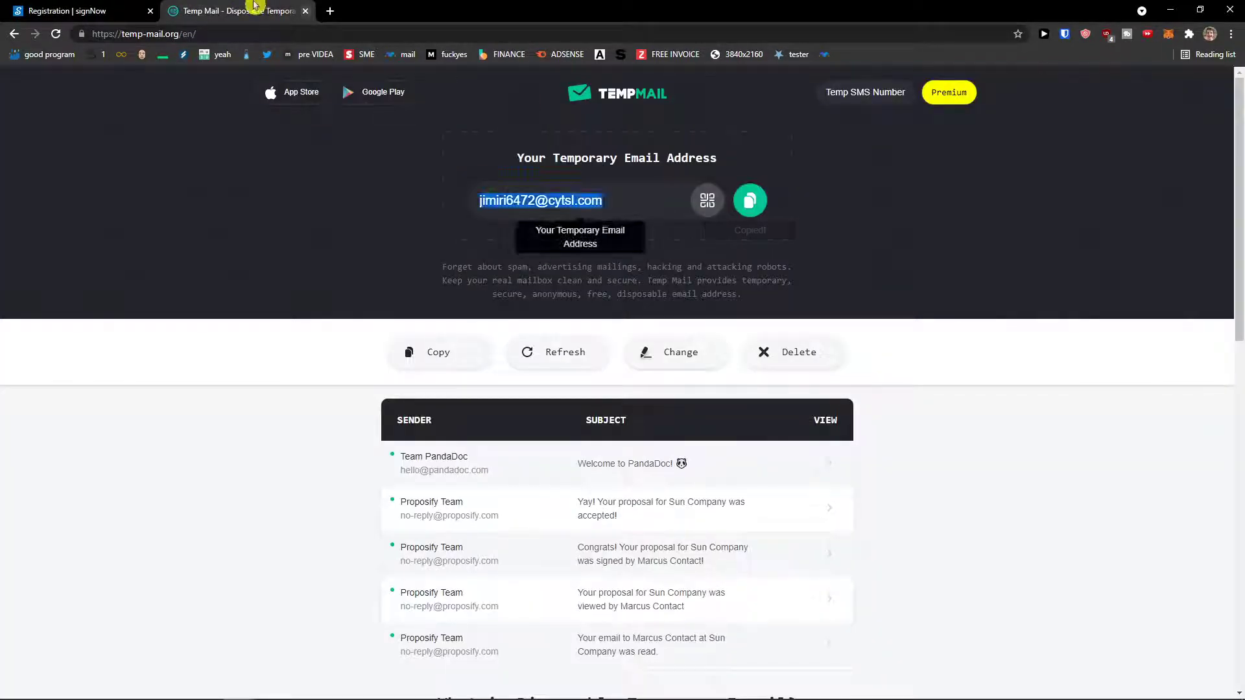
click(91, 11)
key(ctrl+v)
click(564, 323)
text(a)
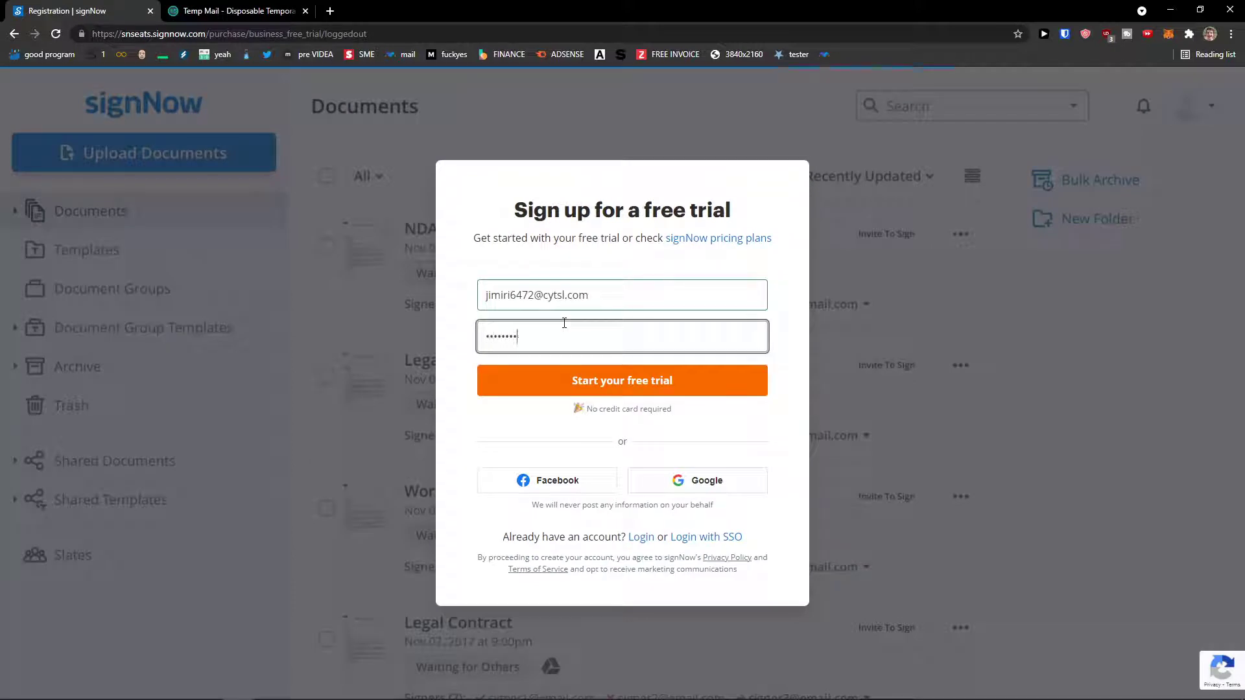
click(583, 388)
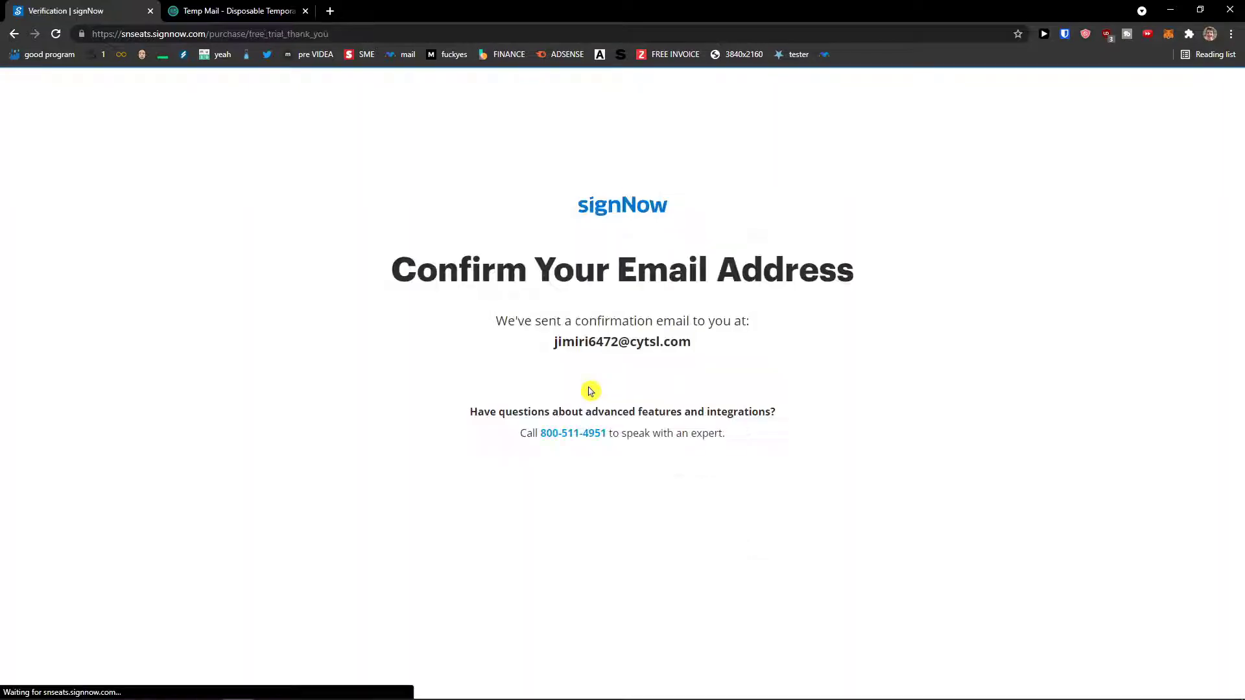
Refresh the Temp Mail inbox, open the signNow verification email and follow its verify link.
click(240, 11)
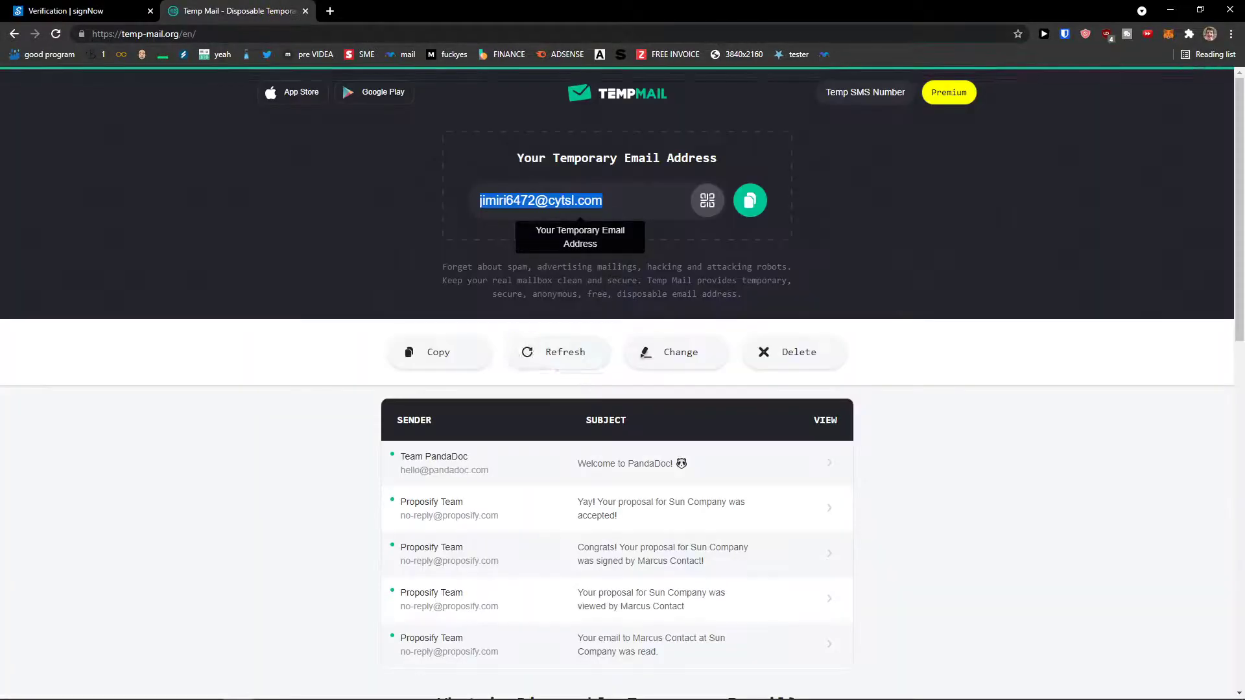
click(554, 353)
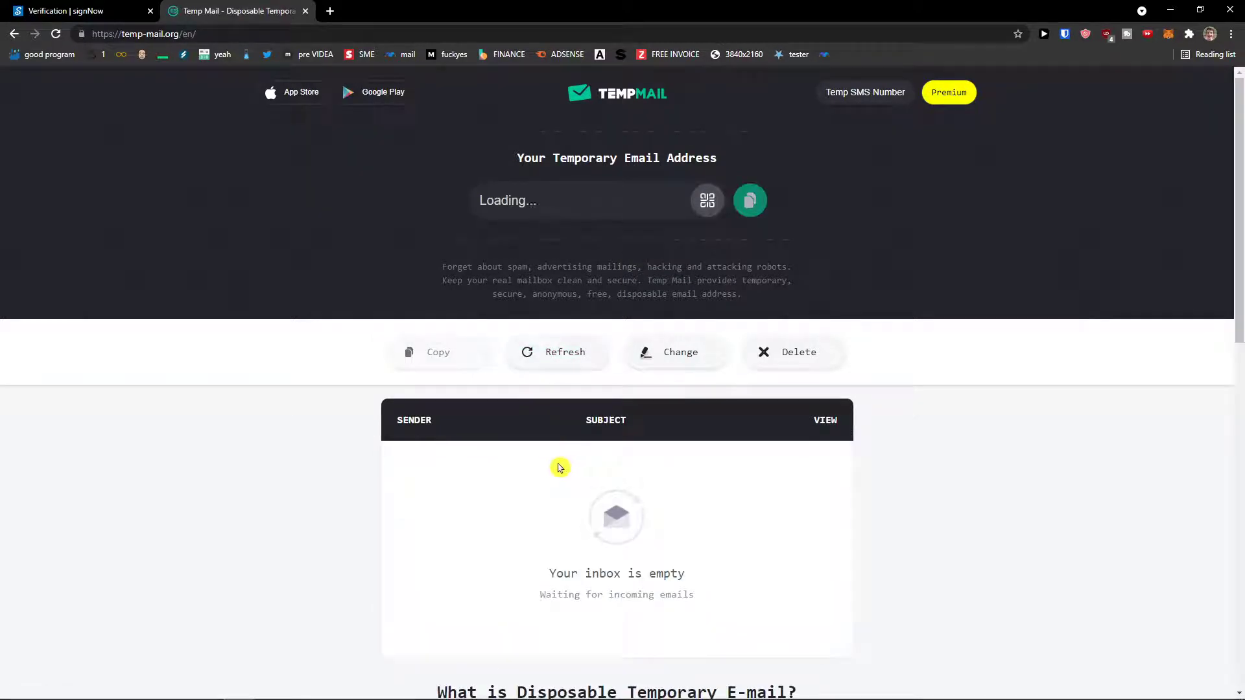
scroll(559, 468, down, 1)
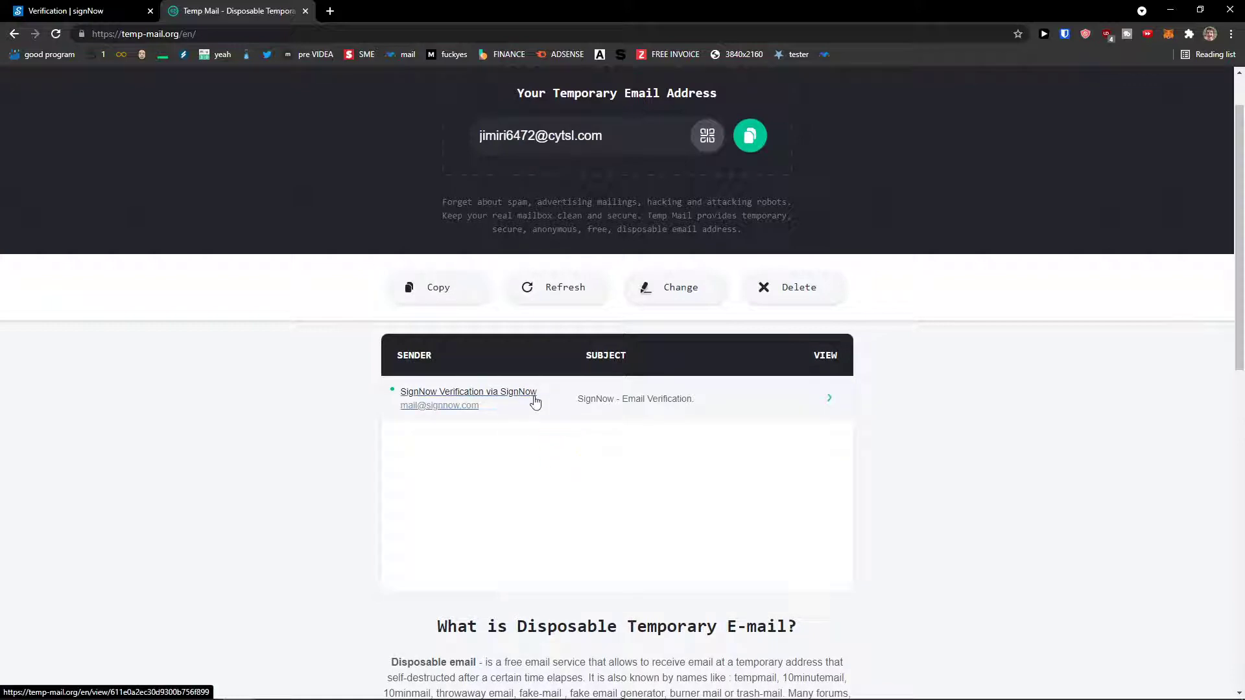
click(535, 402)
scroll(486, 462, down, 5)
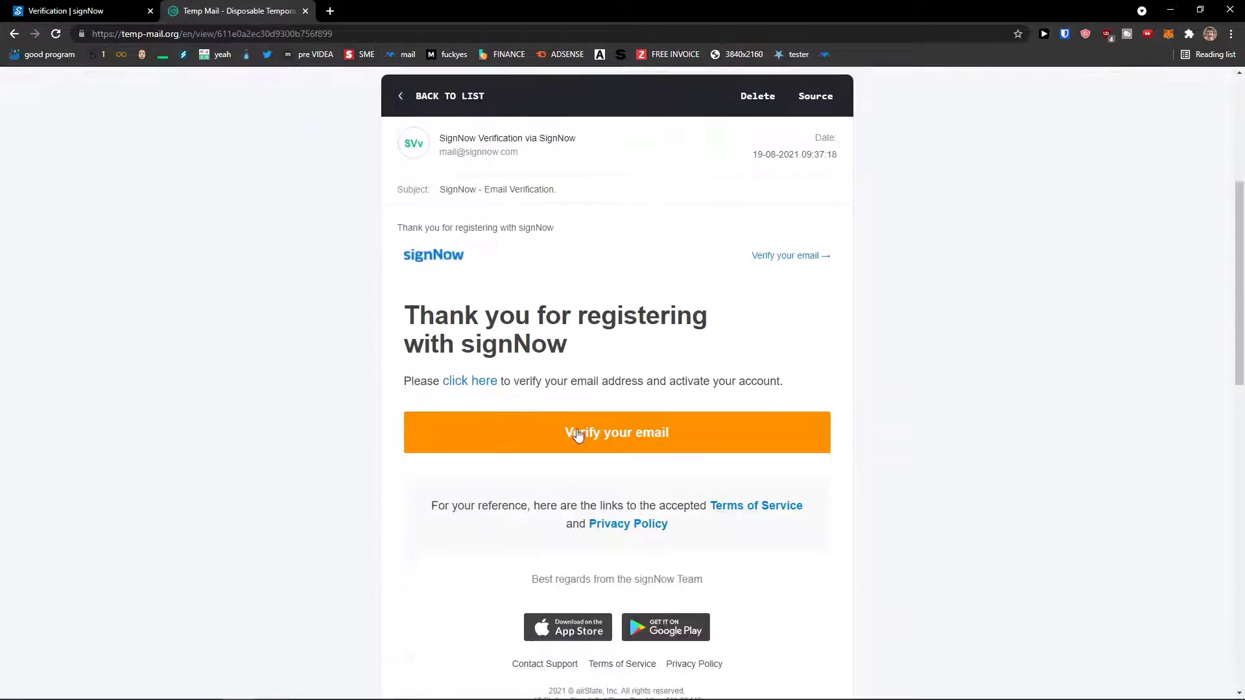
click(593, 451)
drag(402, 9, 300, 9)
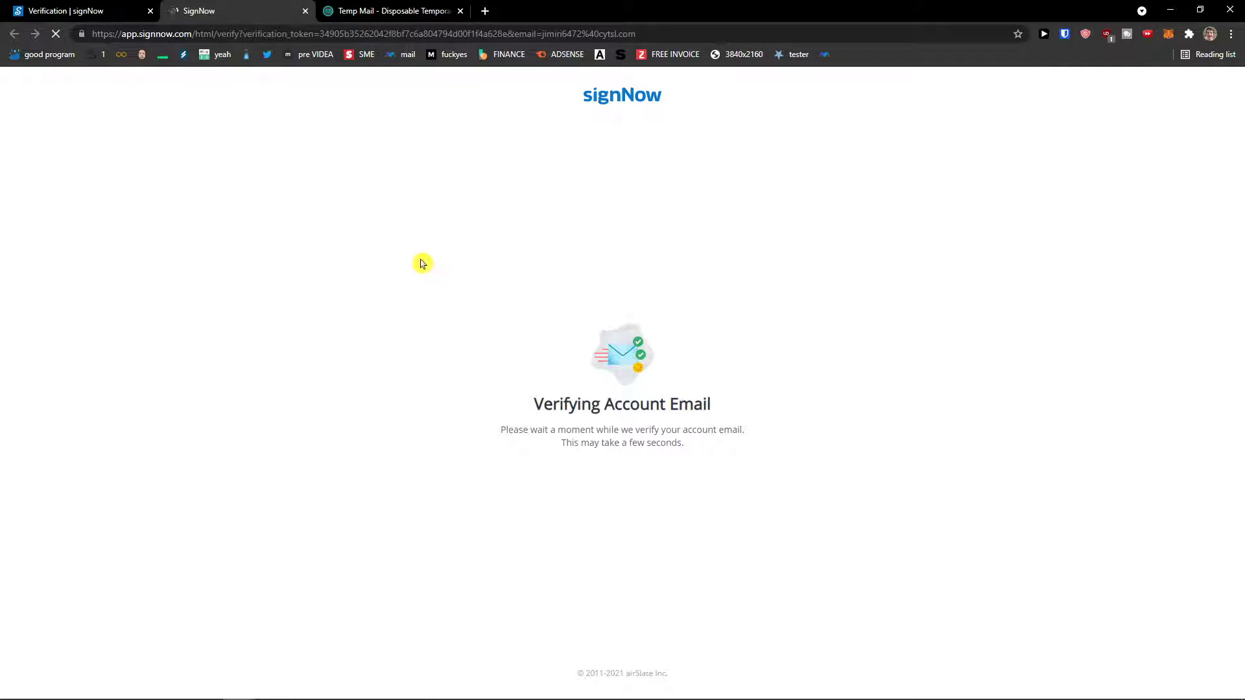
Set the browser zoom to 175% and dismiss the Welcome to signNow introduction.
key(ctrl+plus)
key(ctrl+plus)
key(ctrl+plus)
key(ctrl+plus)
key(ctrl+plus)
key(ctrl+plus)
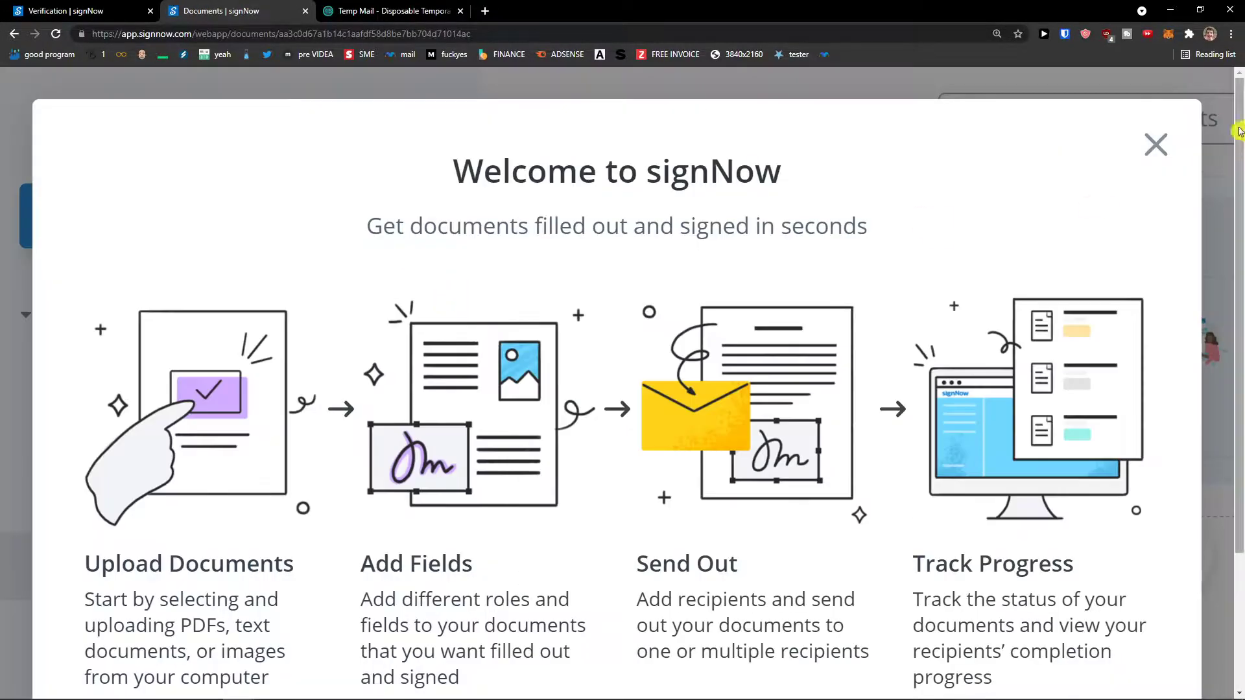
key(ctrl+minus)
key(ctrl+minus)
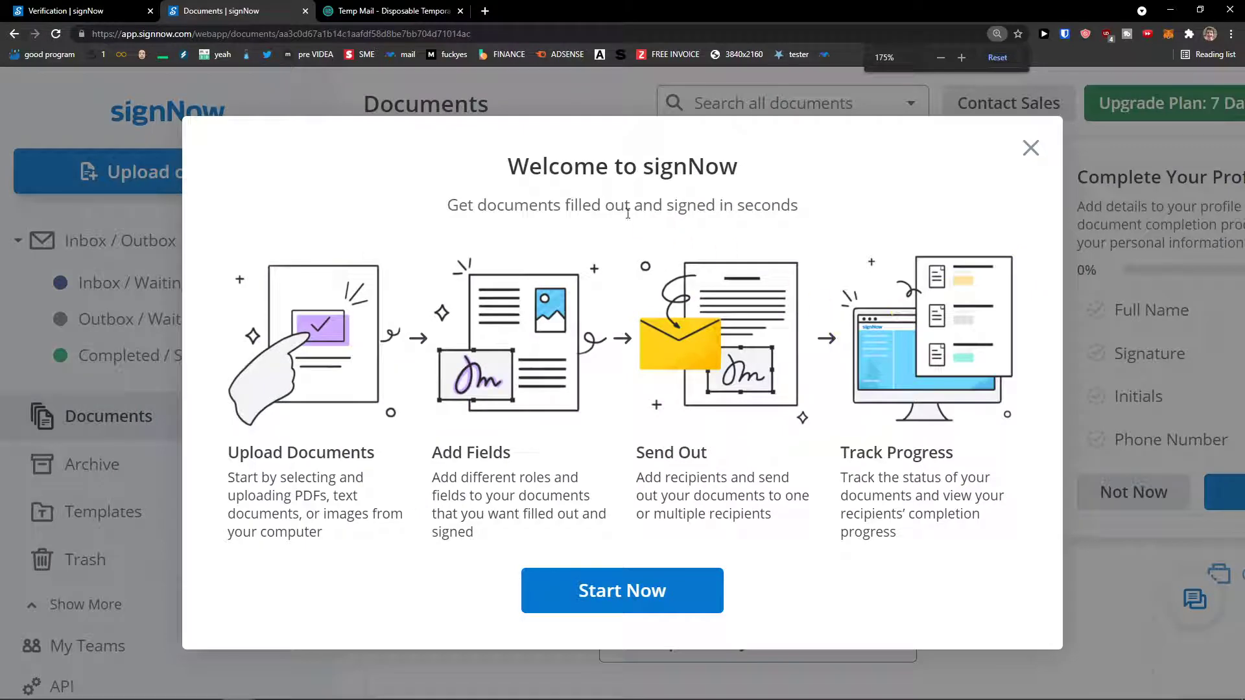
drag(227, 454, 545, 460)
drag(636, 453, 733, 456)
drag(840, 453, 969, 467)
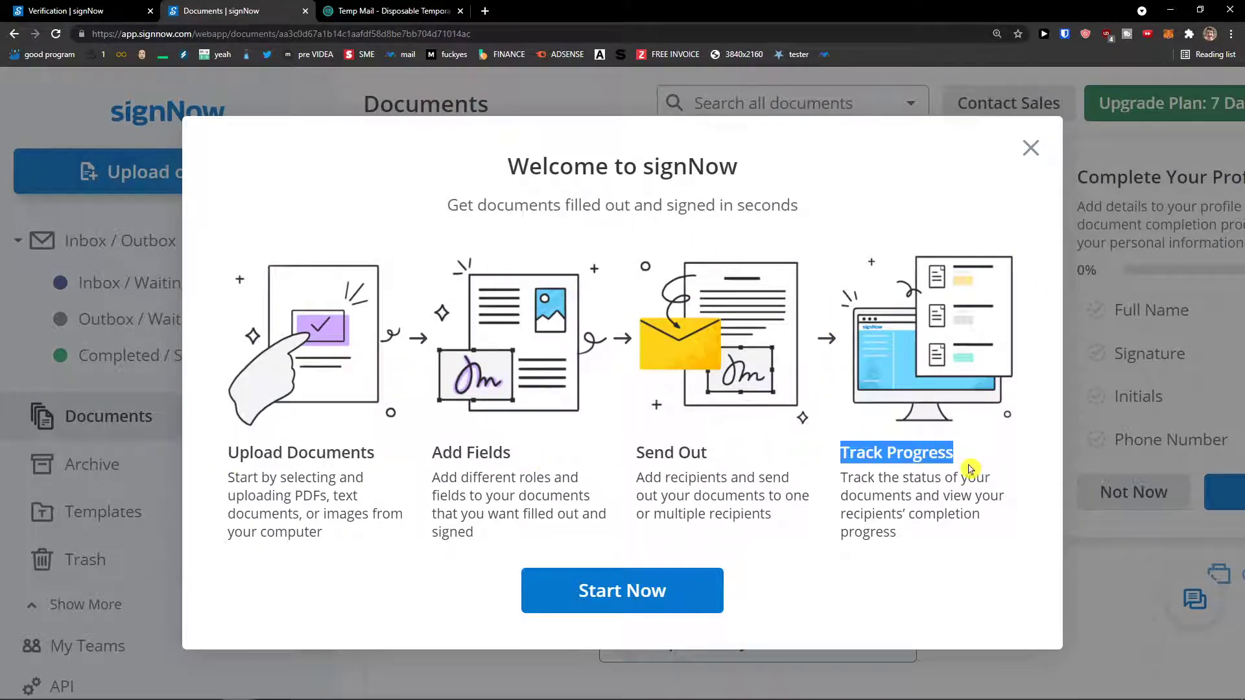
click(572, 593)
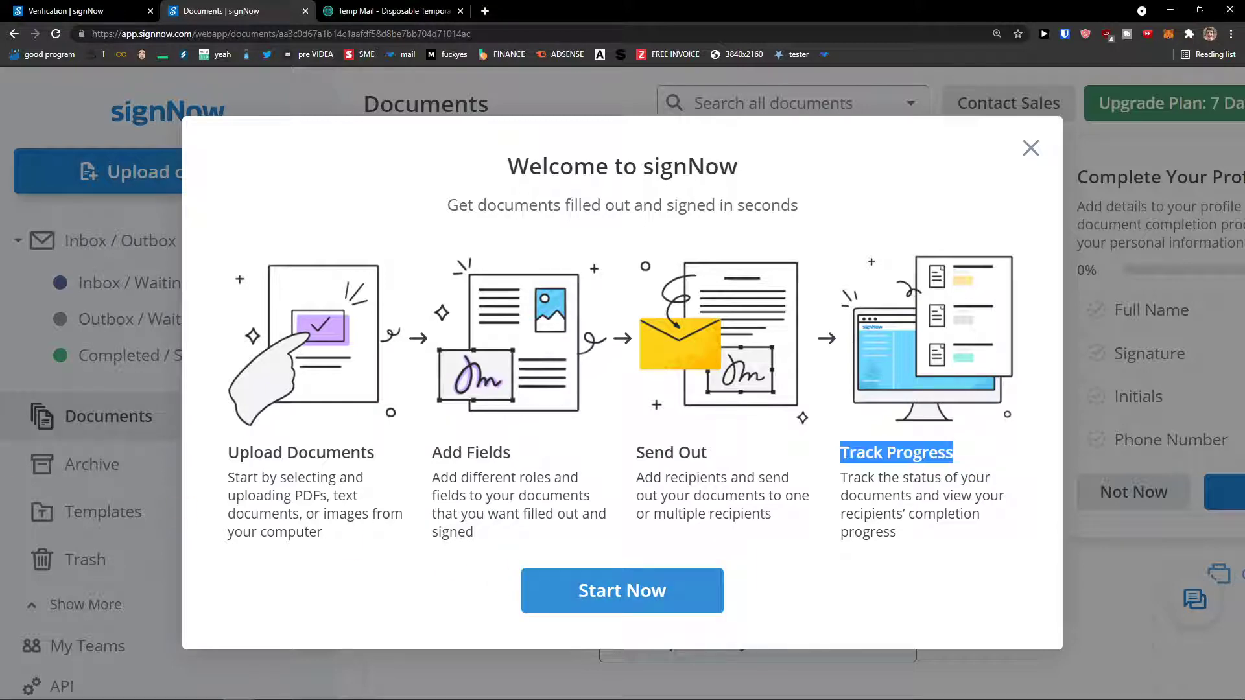
click(498, 530)
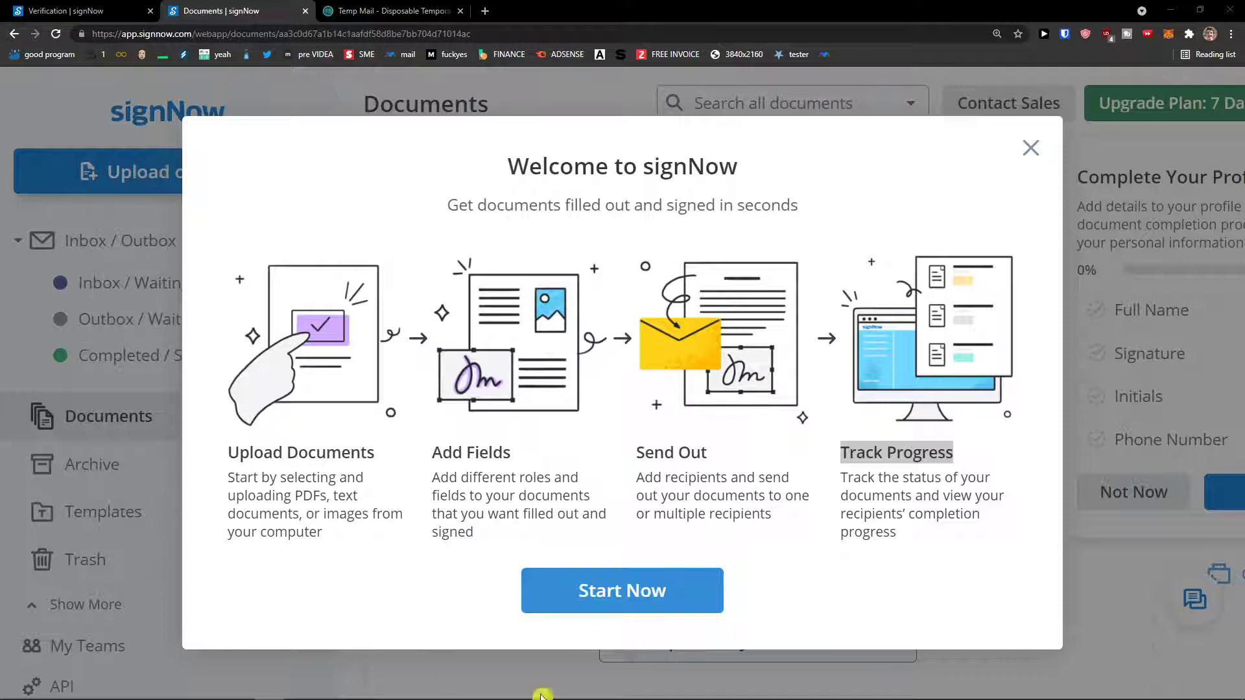
click(1031, 149)
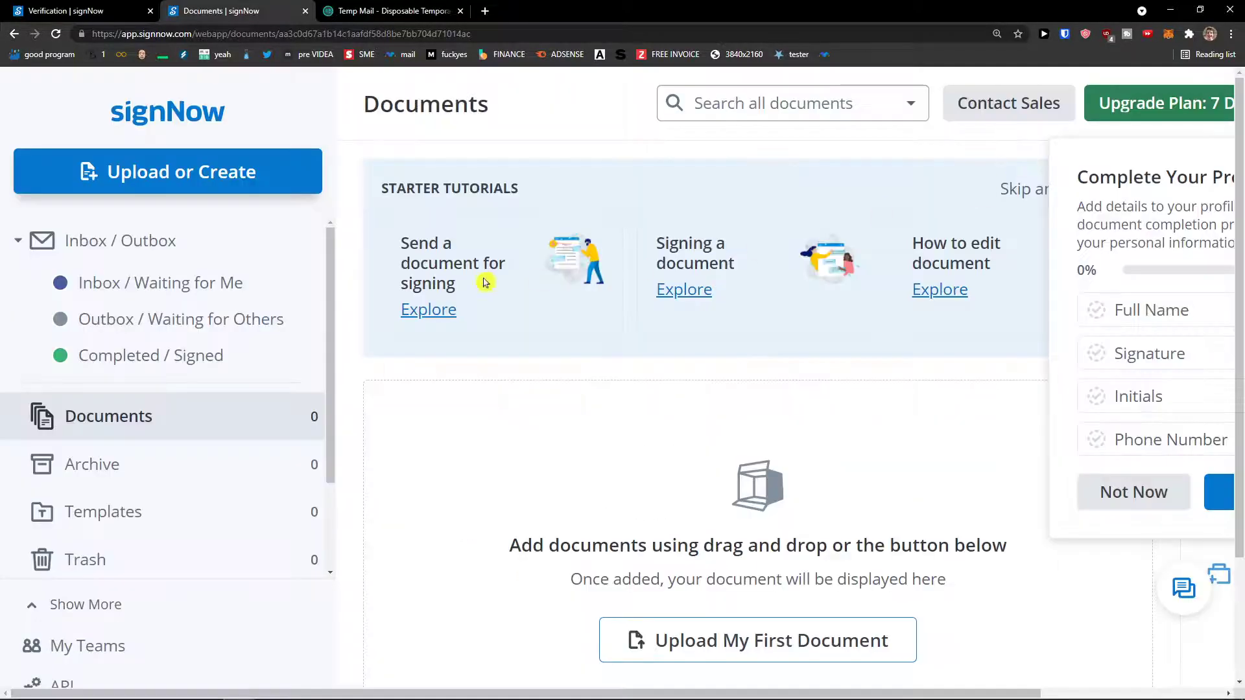
key(ctrl+minus)
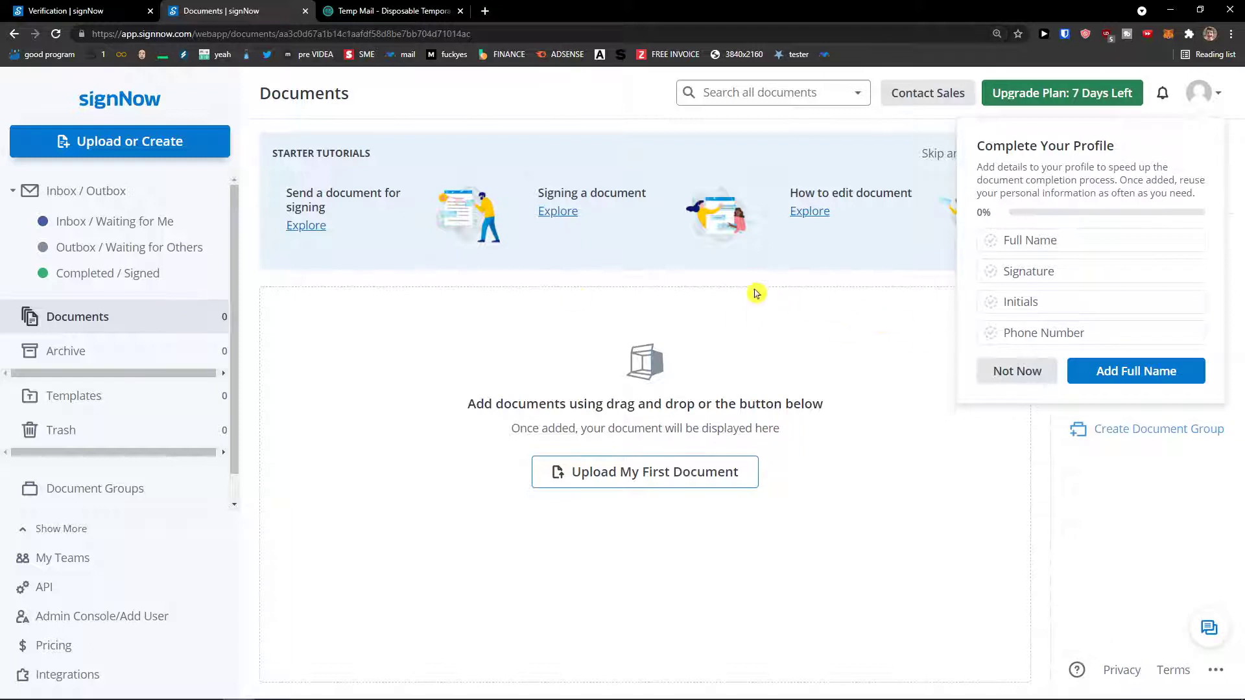
click(115, 143)
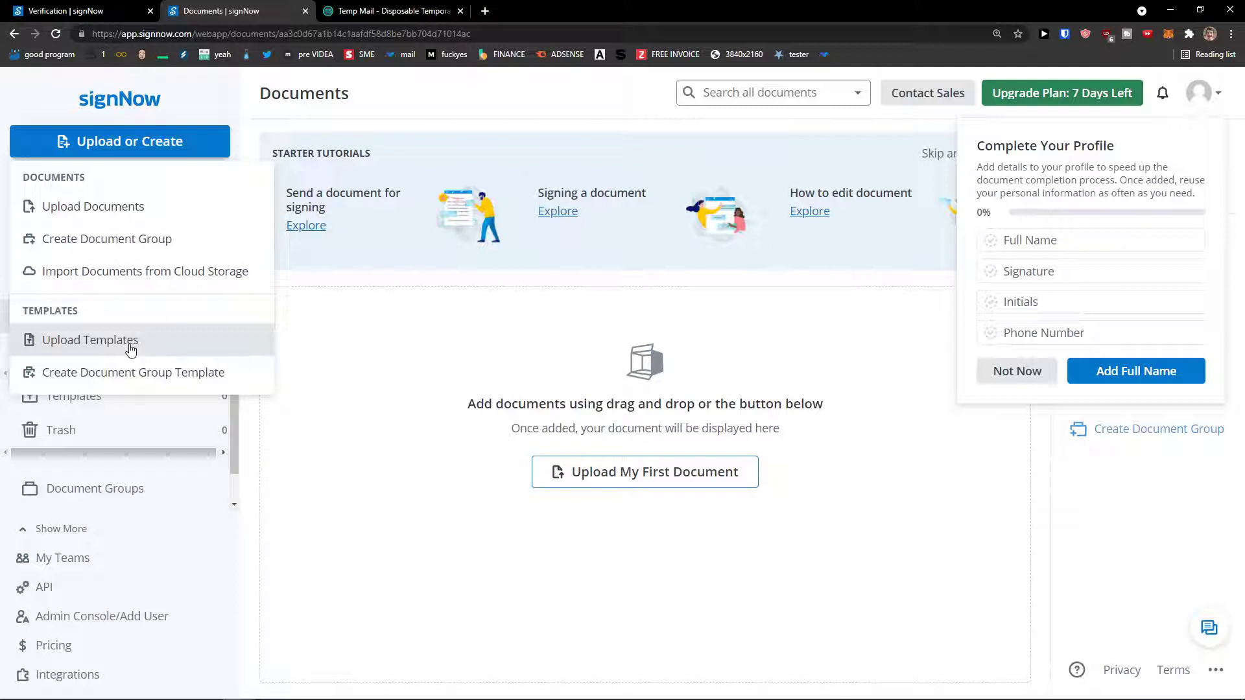
click(344, 364)
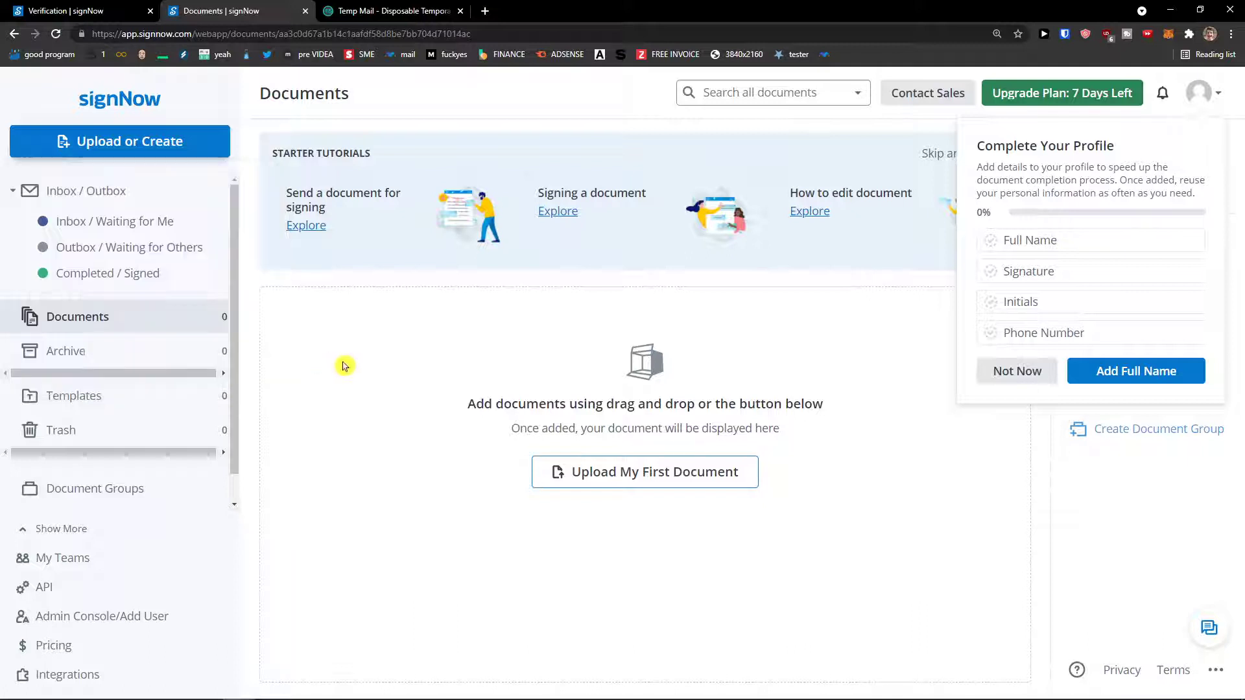
scroll(48, 314, down, 1)
scroll(65, 317, down, 1)
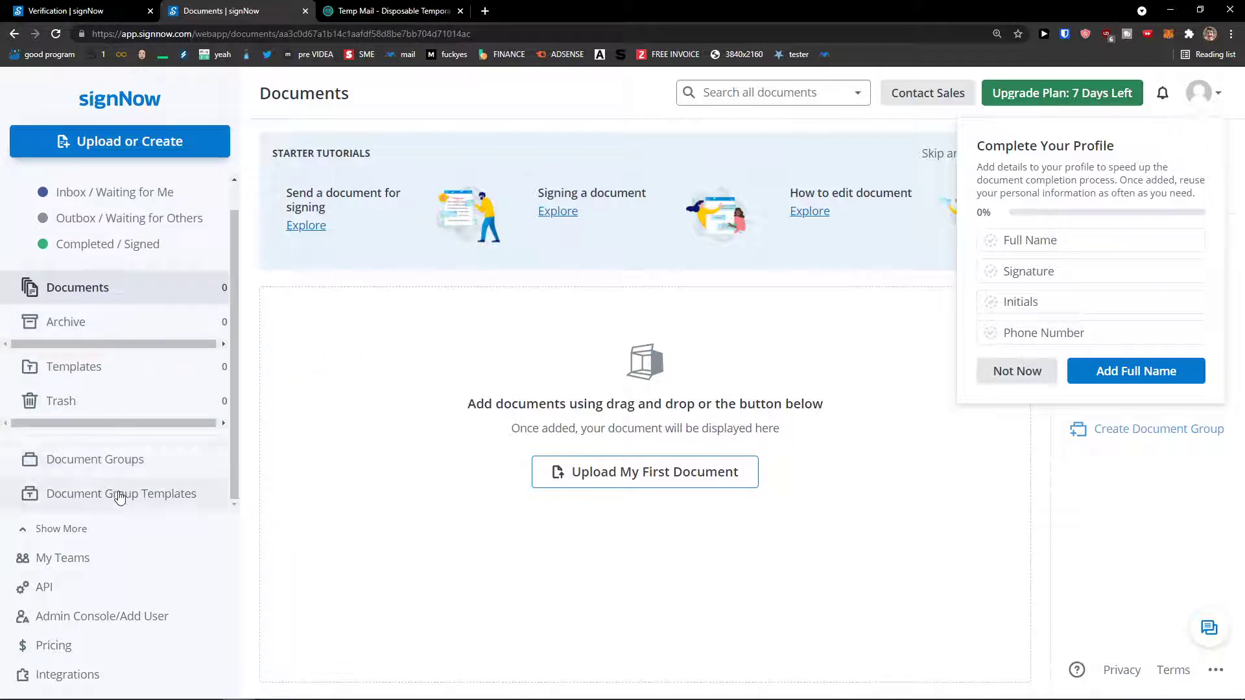
click(138, 556)
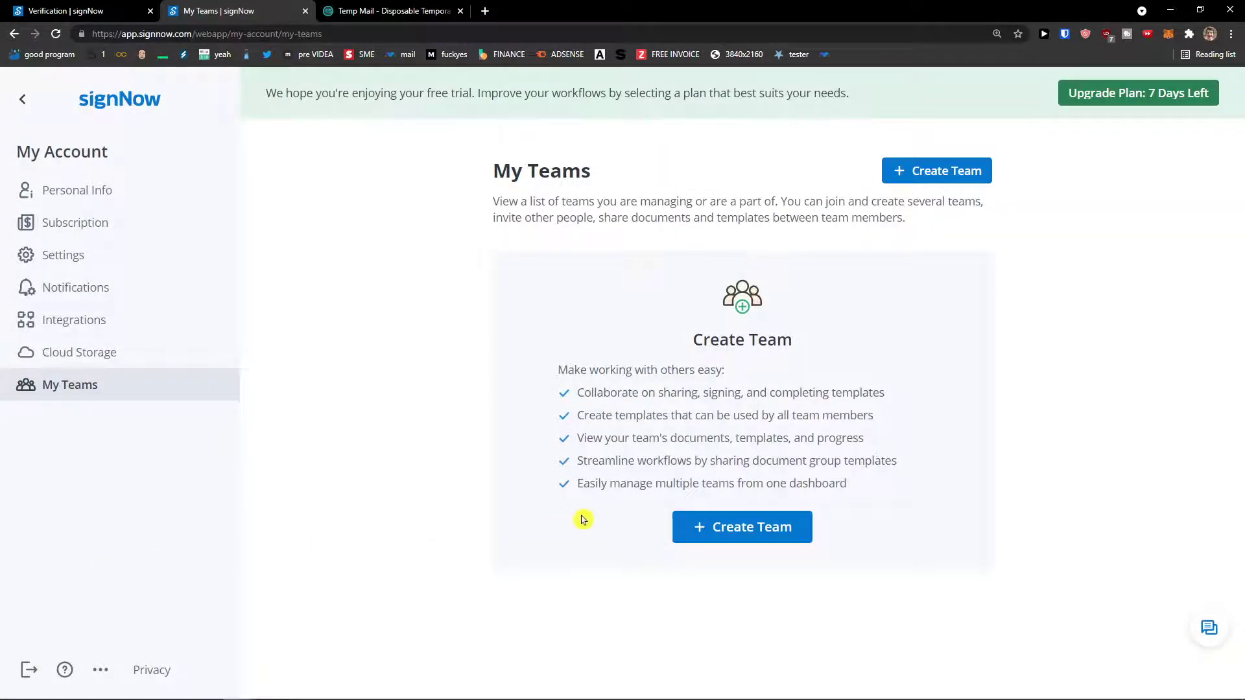
Try Create Team, go back to Documents, and bring up the account dropdown.
click(707, 513)
click(24, 102)
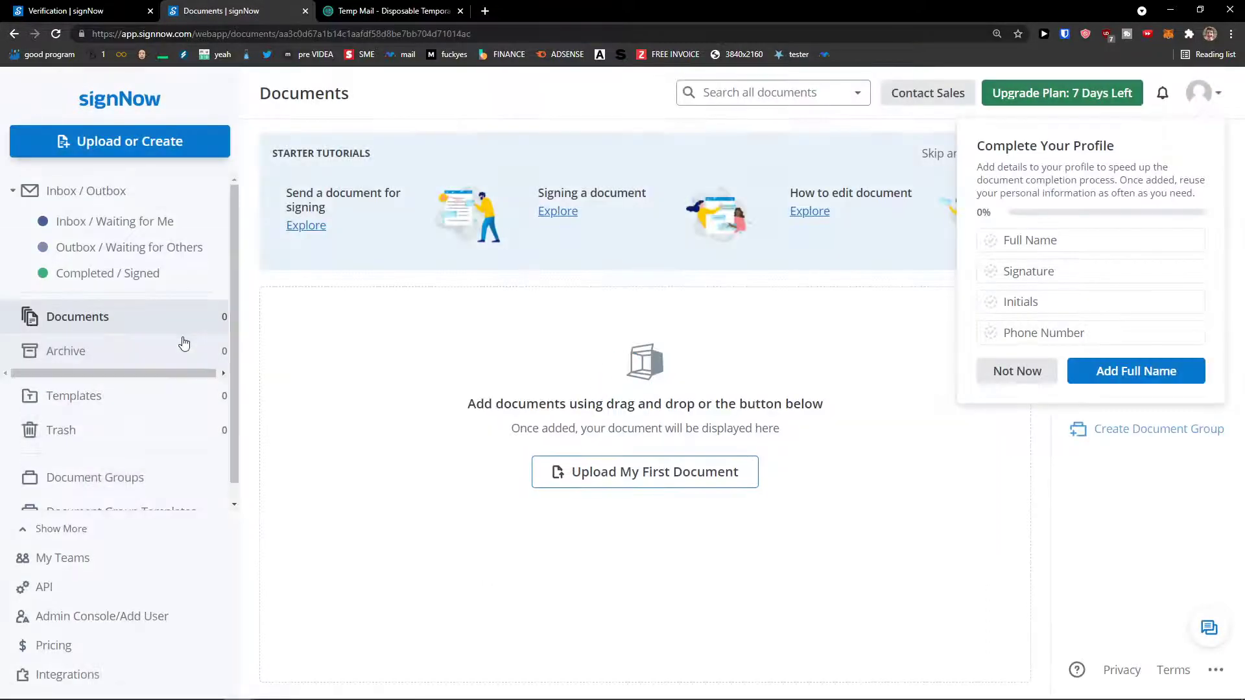
click(1211, 97)
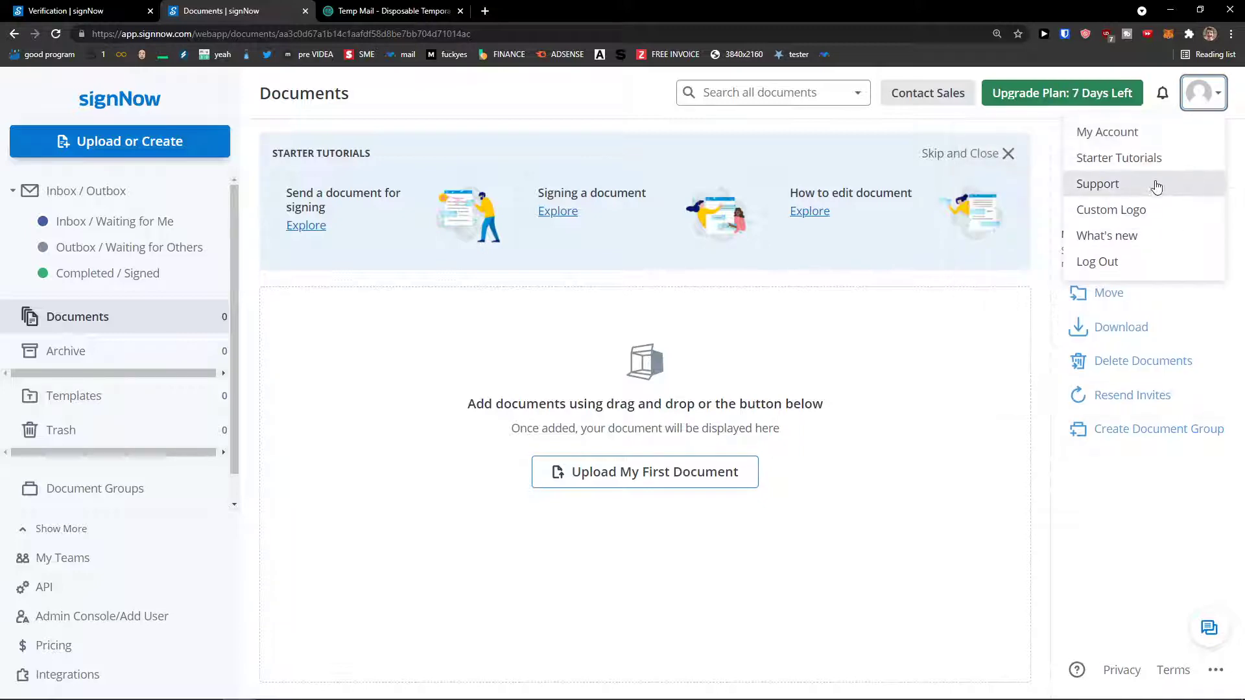
In the user profile, start adding a signature and enter the user's first and last name.
click(1148, 132)
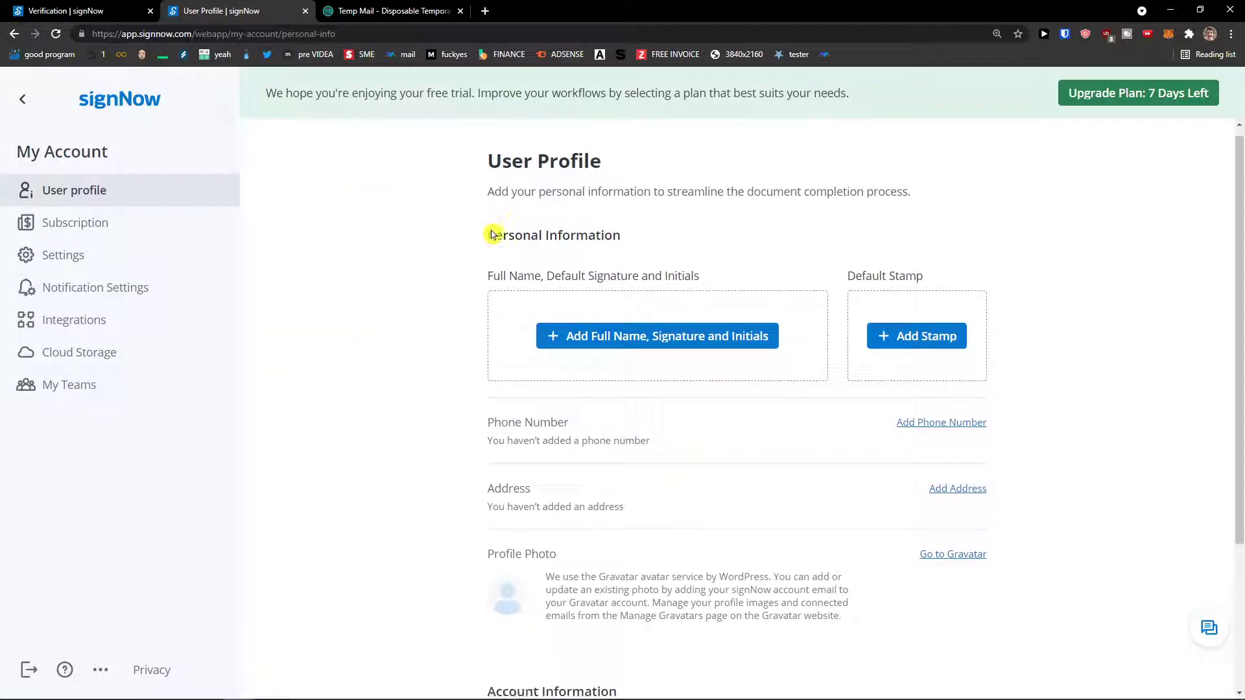
scroll(491, 235, down, 1)
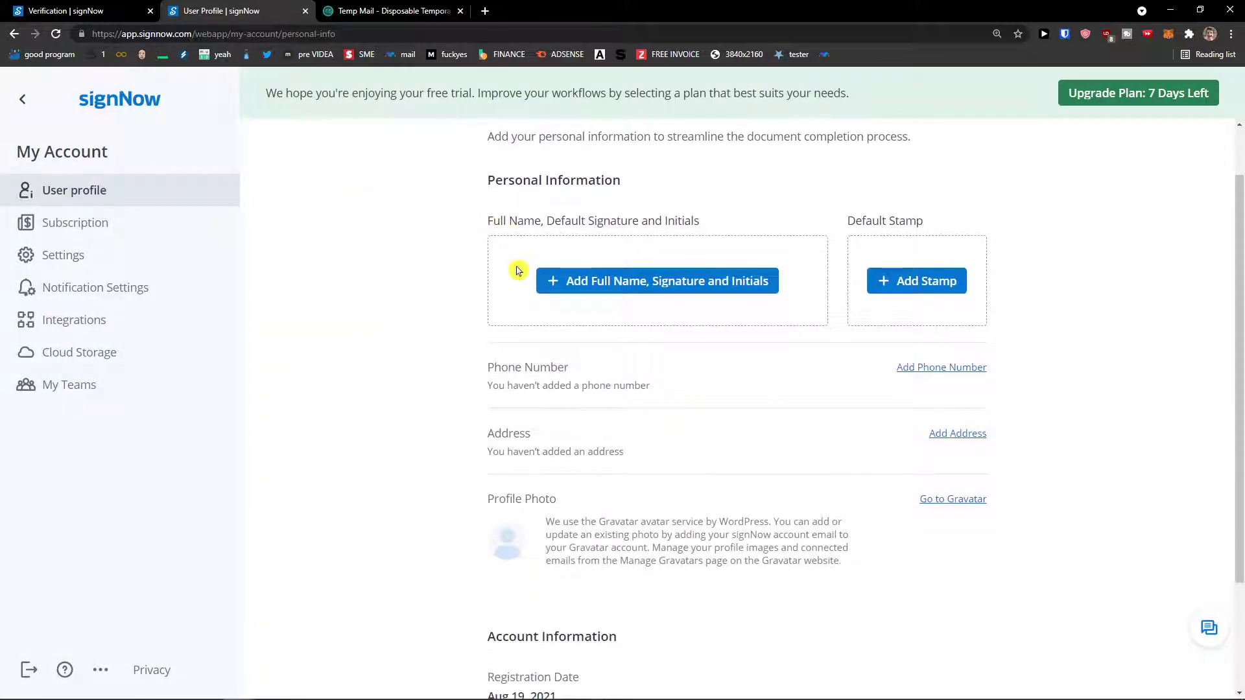
click(579, 295)
scroll(590, 302, up, 2)
scroll(678, 353, down, 1)
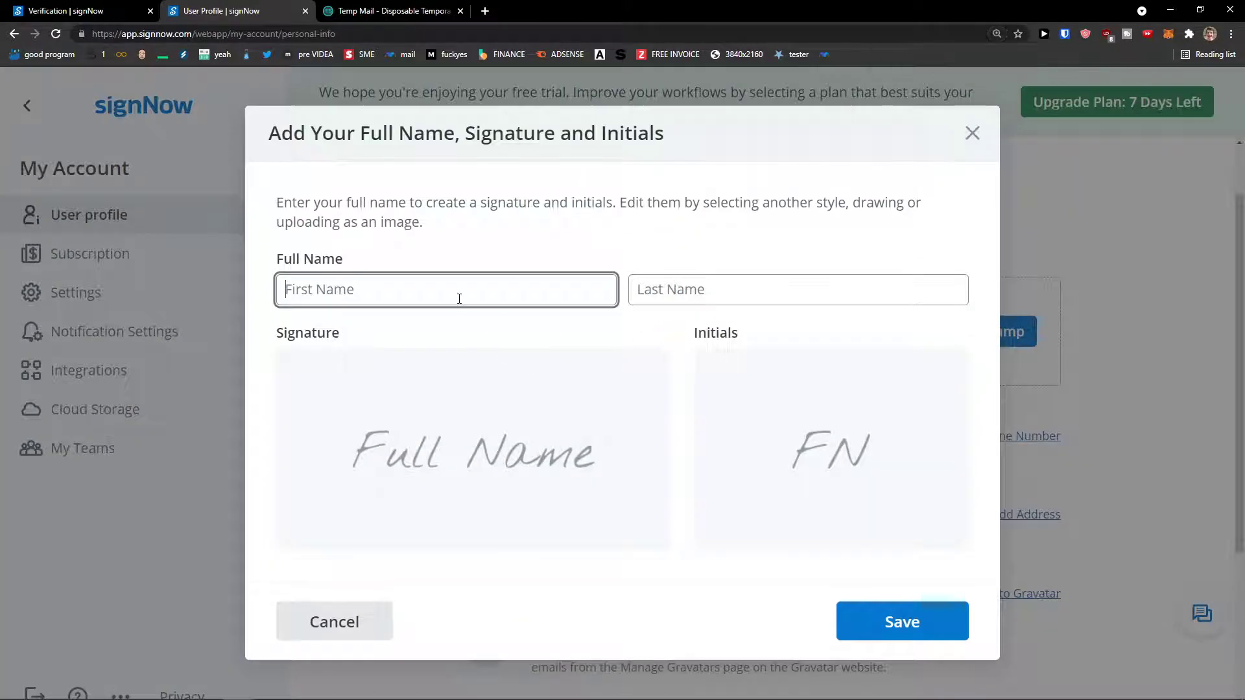
key(Tab)
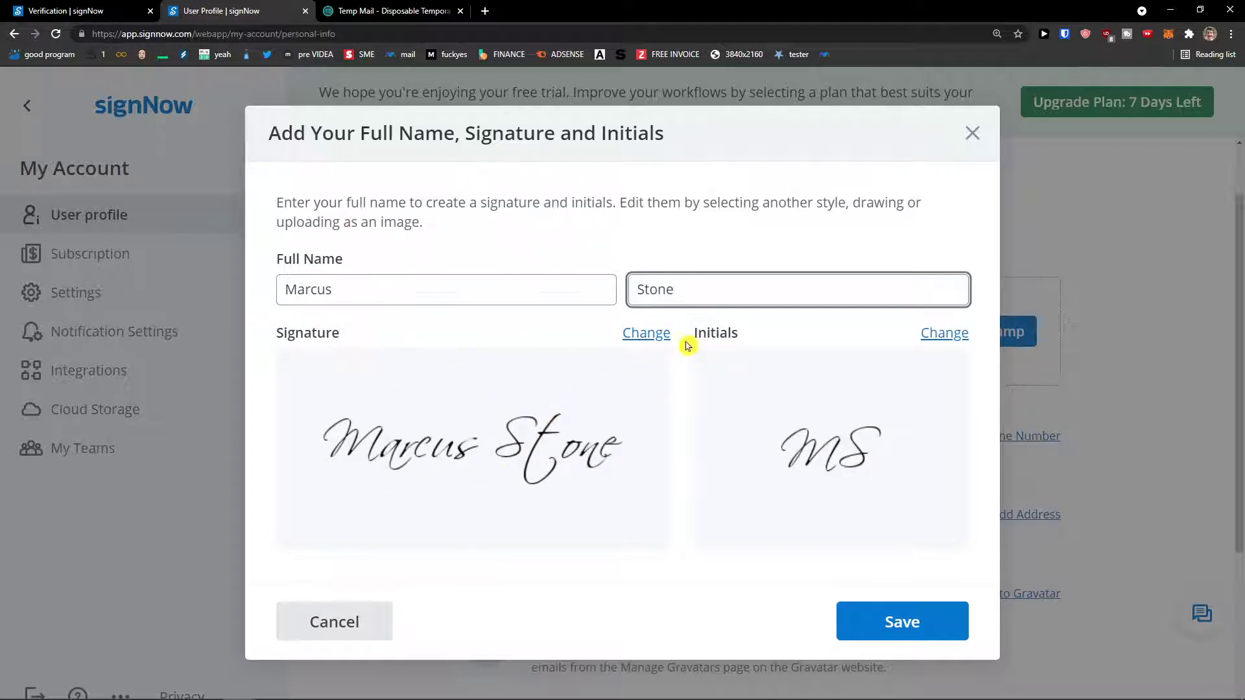
Choose the bold signature style and save the name, signature and initials.
click(642, 335)
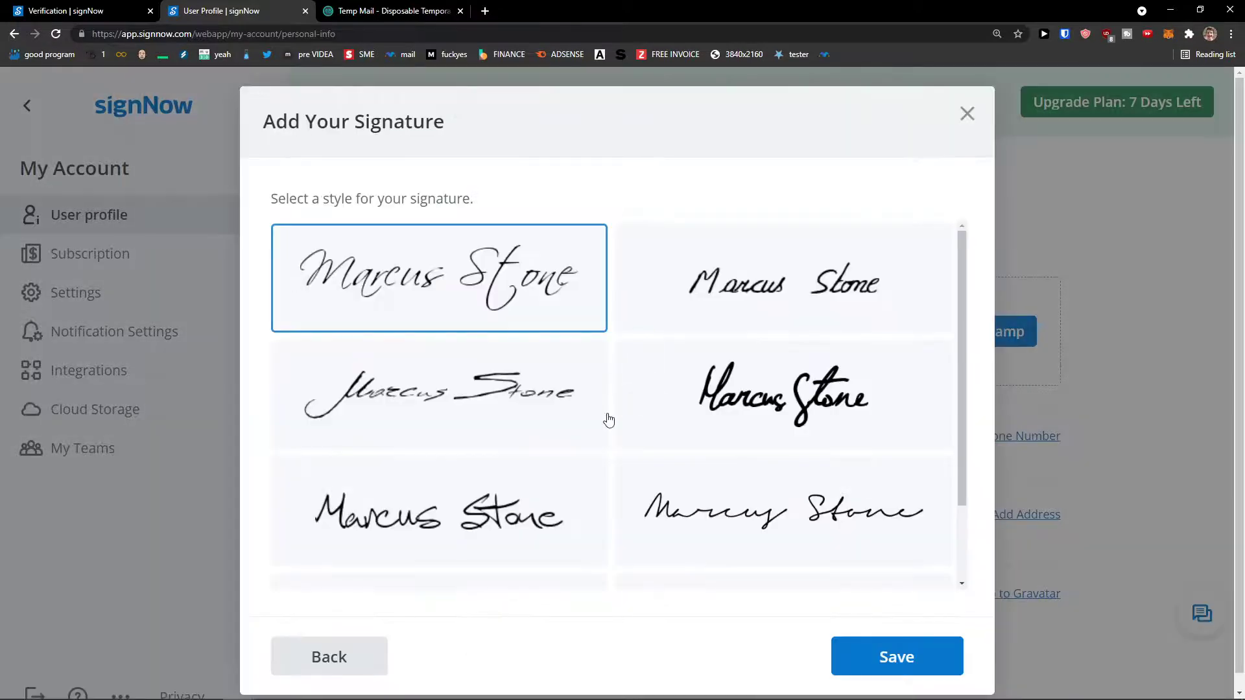
scroll(607, 421, down, 2)
scroll(607, 421, up, 2)
click(670, 358)
click(900, 656)
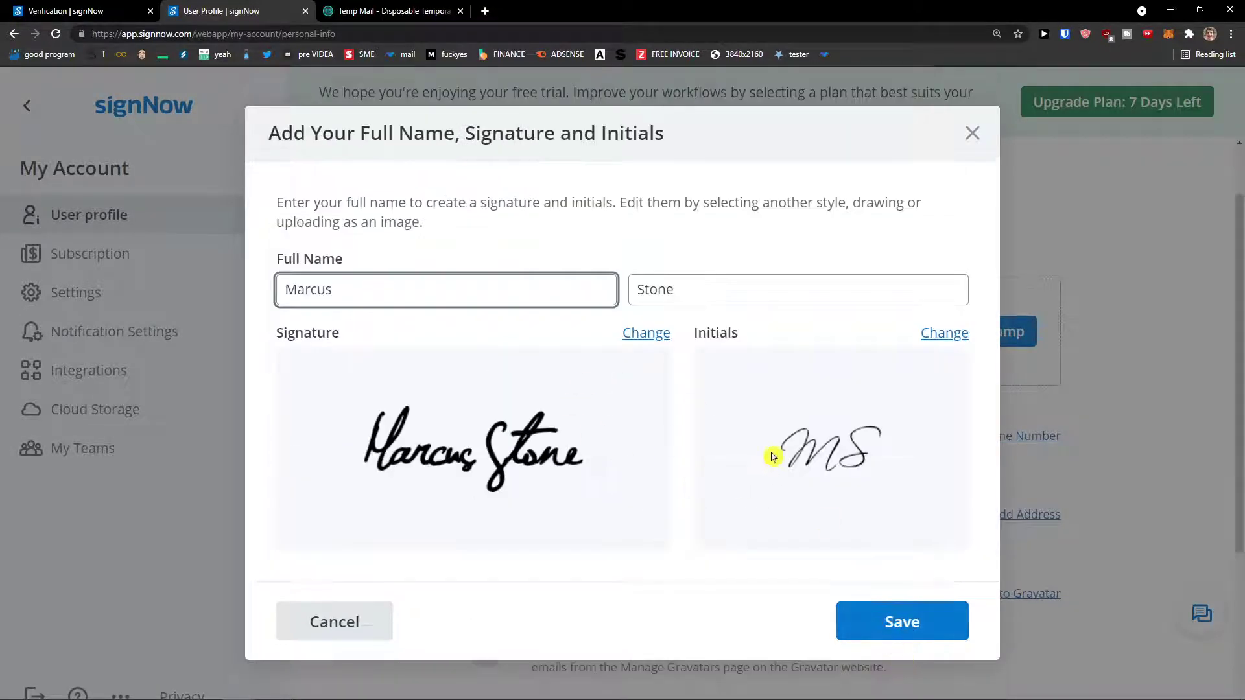
click(905, 621)
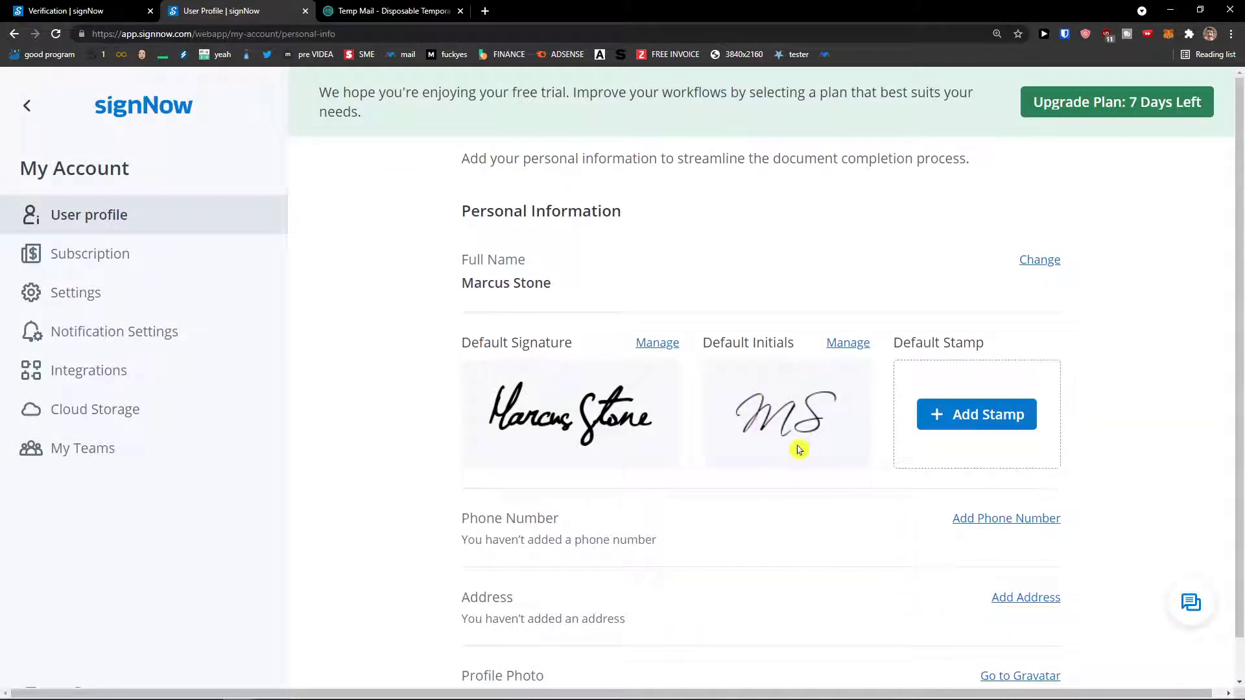
Draw a new signature by hand, set it as the default, and save the signature list.
click(650, 344)
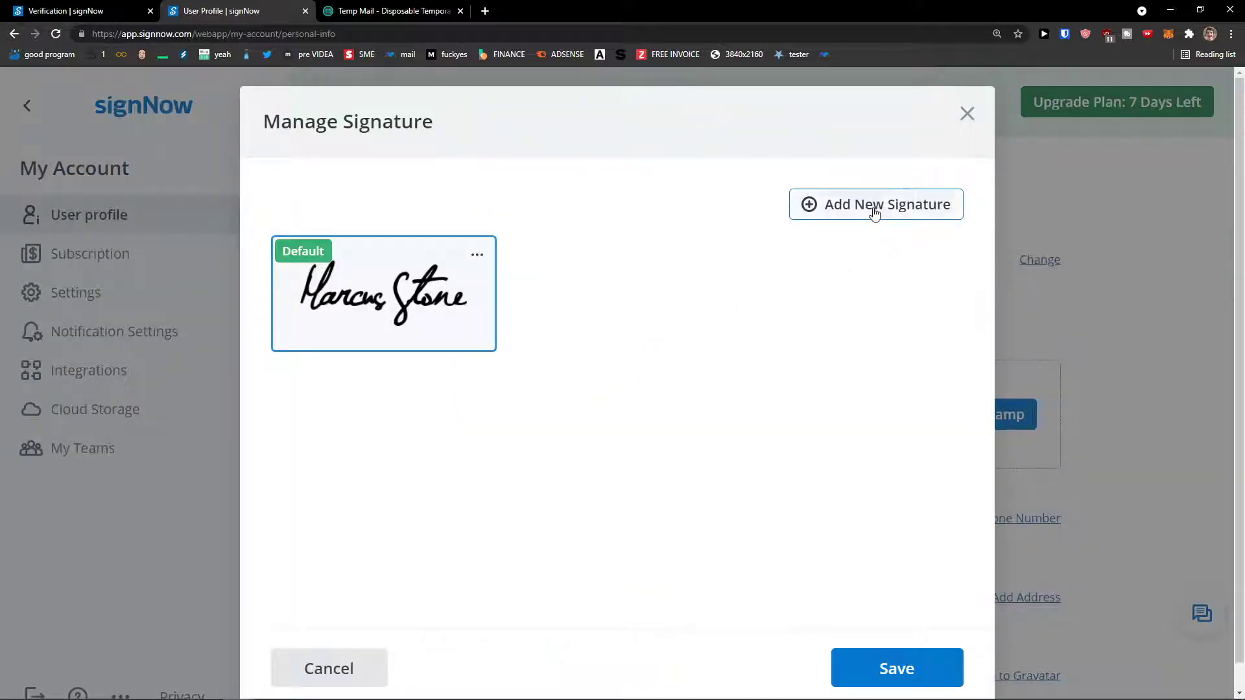
click(872, 206)
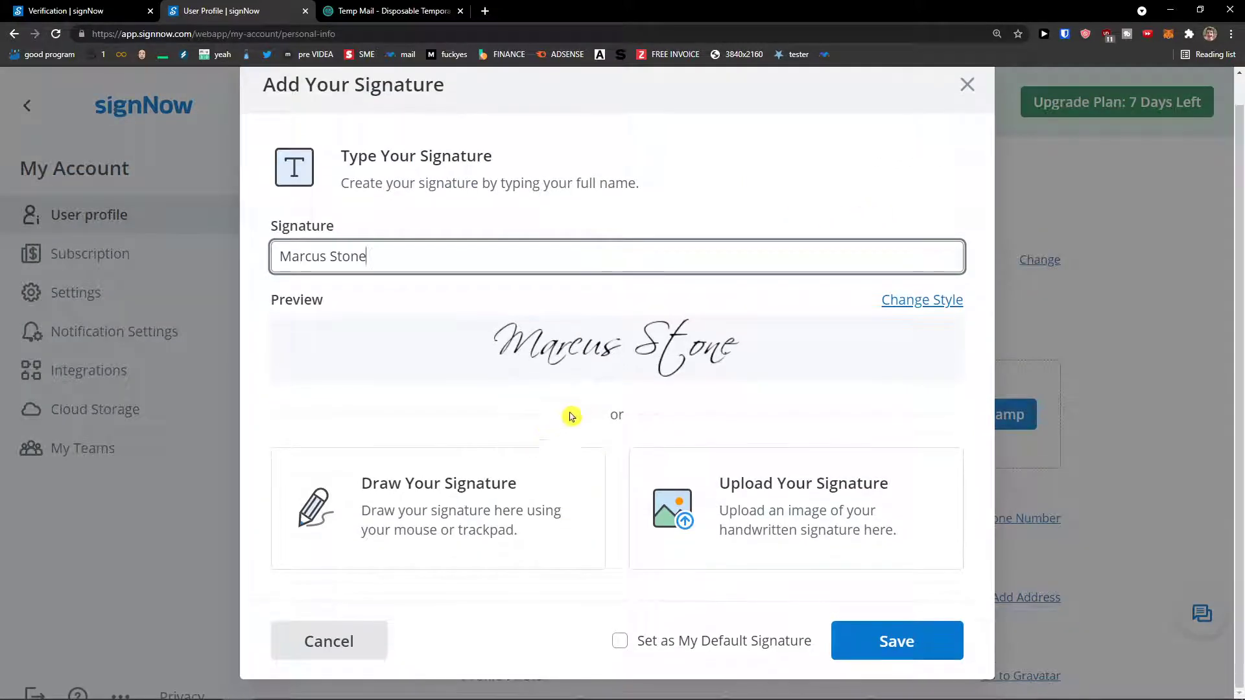
triple_click(389, 259)
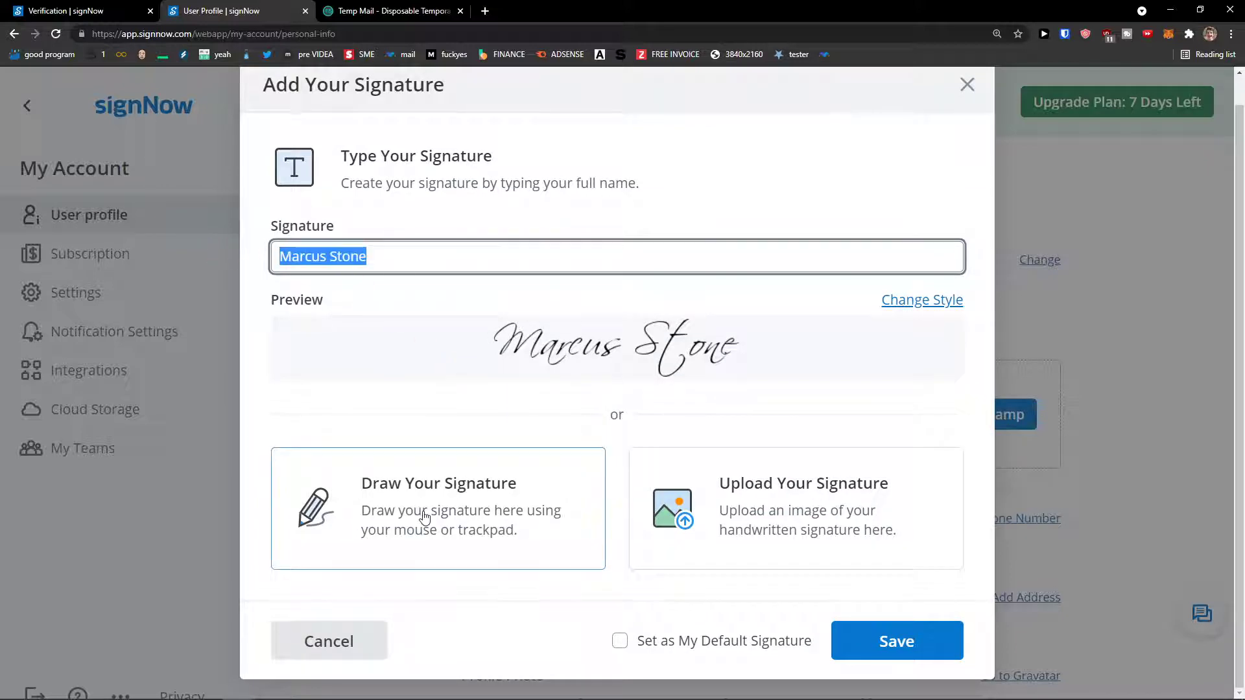
click(446, 496)
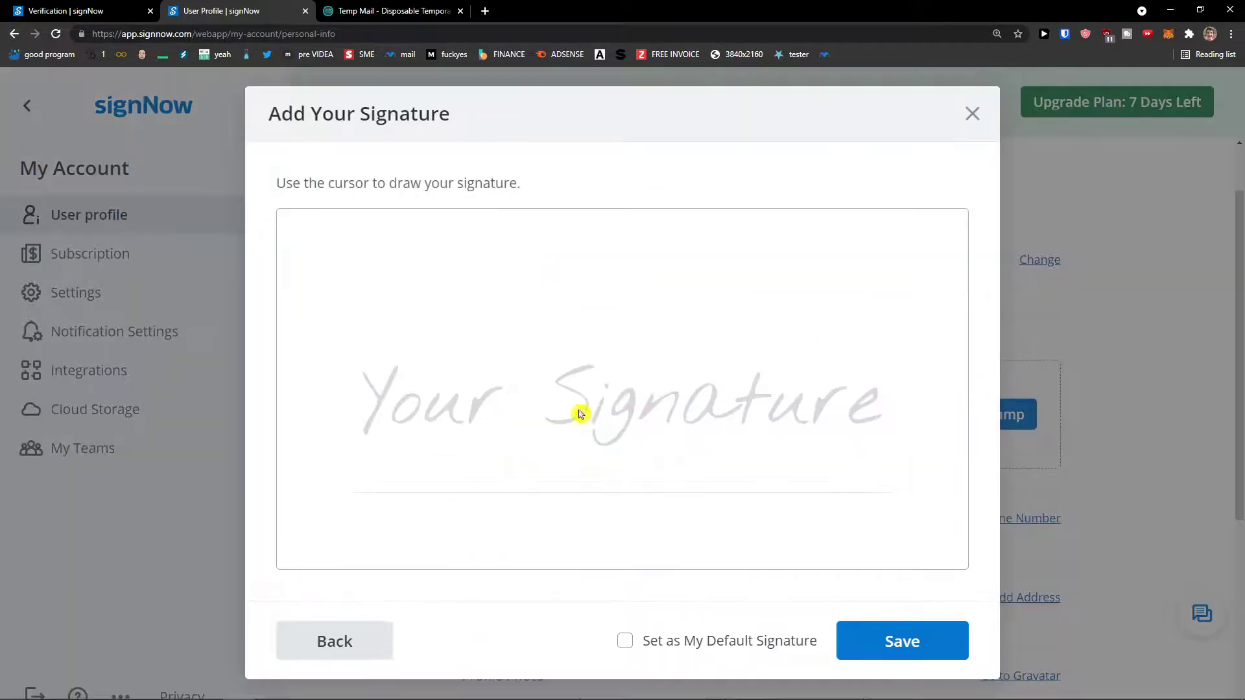
mouse_move(505, 433)
mouse_down()
mouse_move(517, 364)
mouse_move(580, 405)
mouse_move(700, 406)
mouse_move(716, 394)
mouse_up()
drag(628, 383, 702, 381)
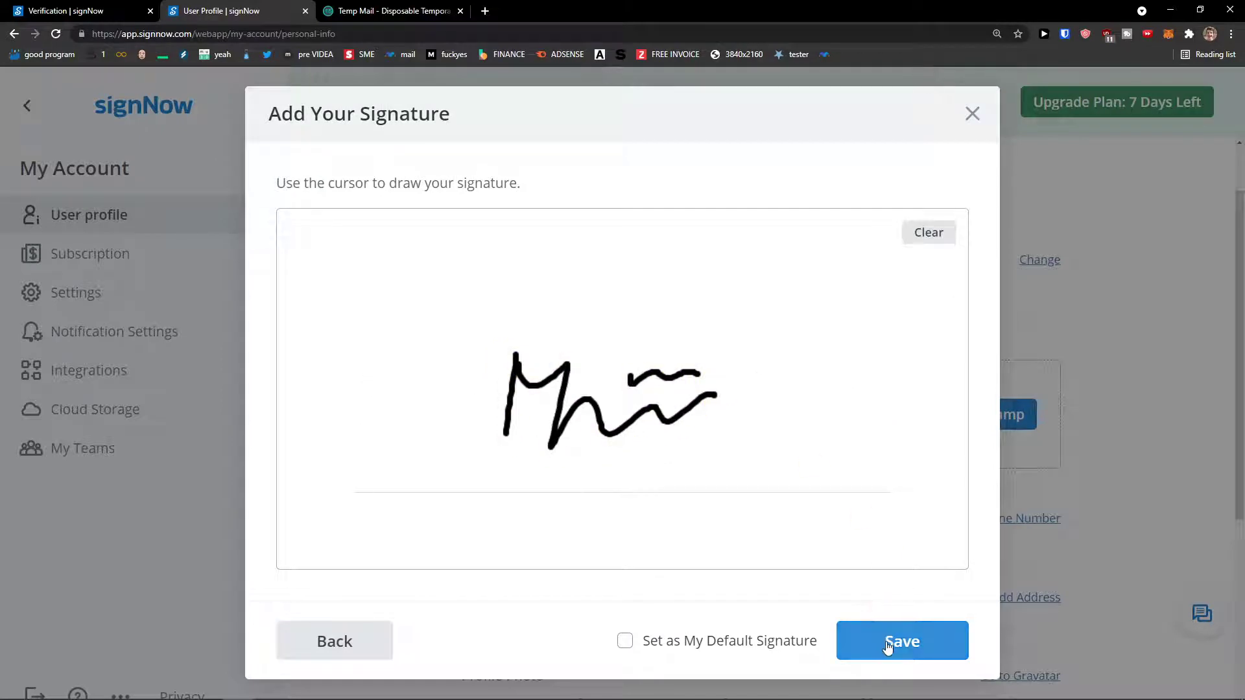
click(781, 649)
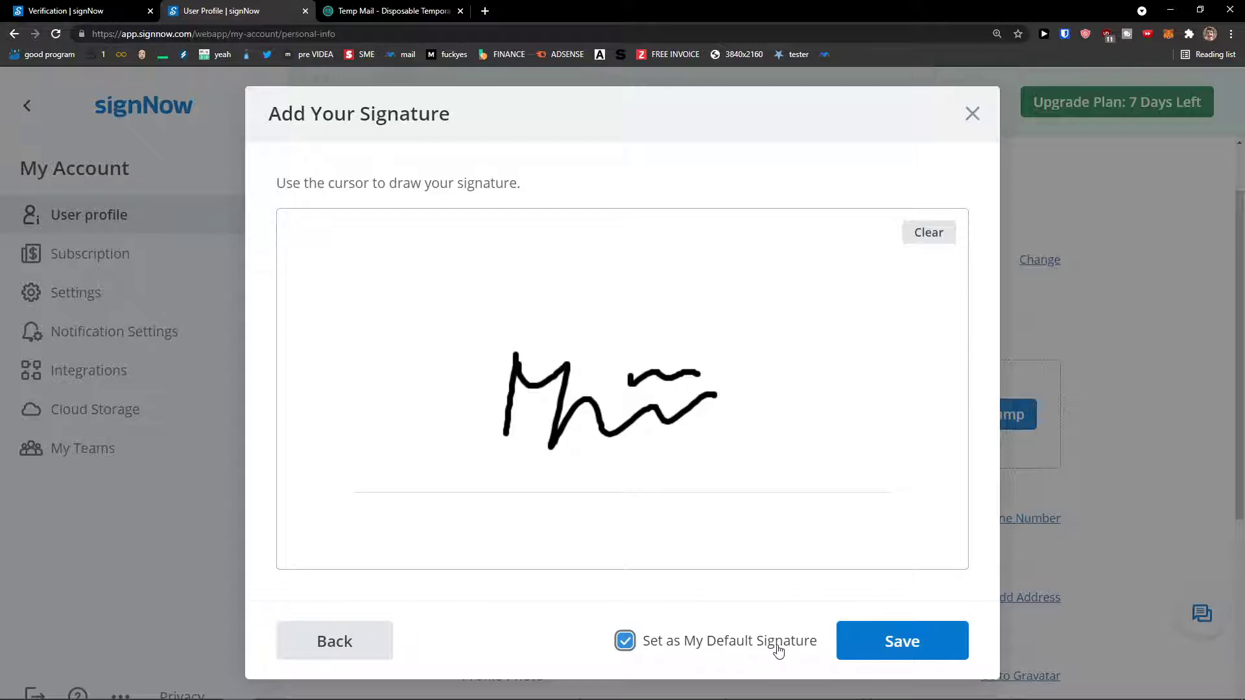
click(895, 643)
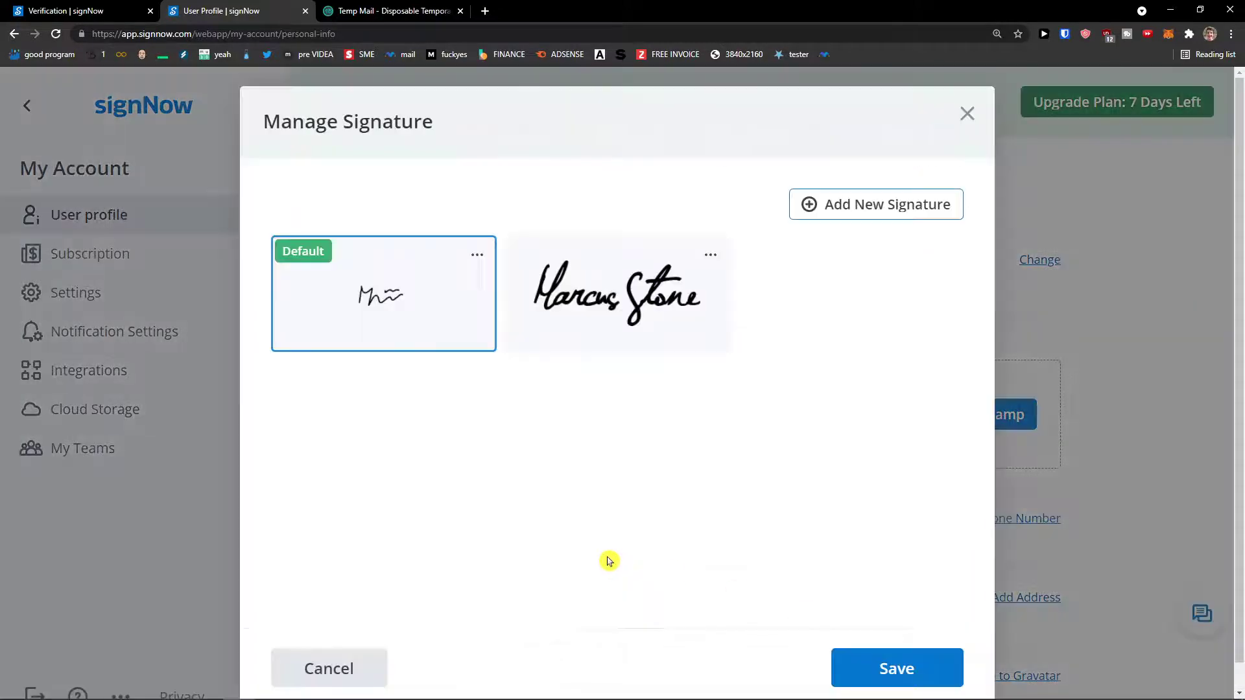
click(852, 669)
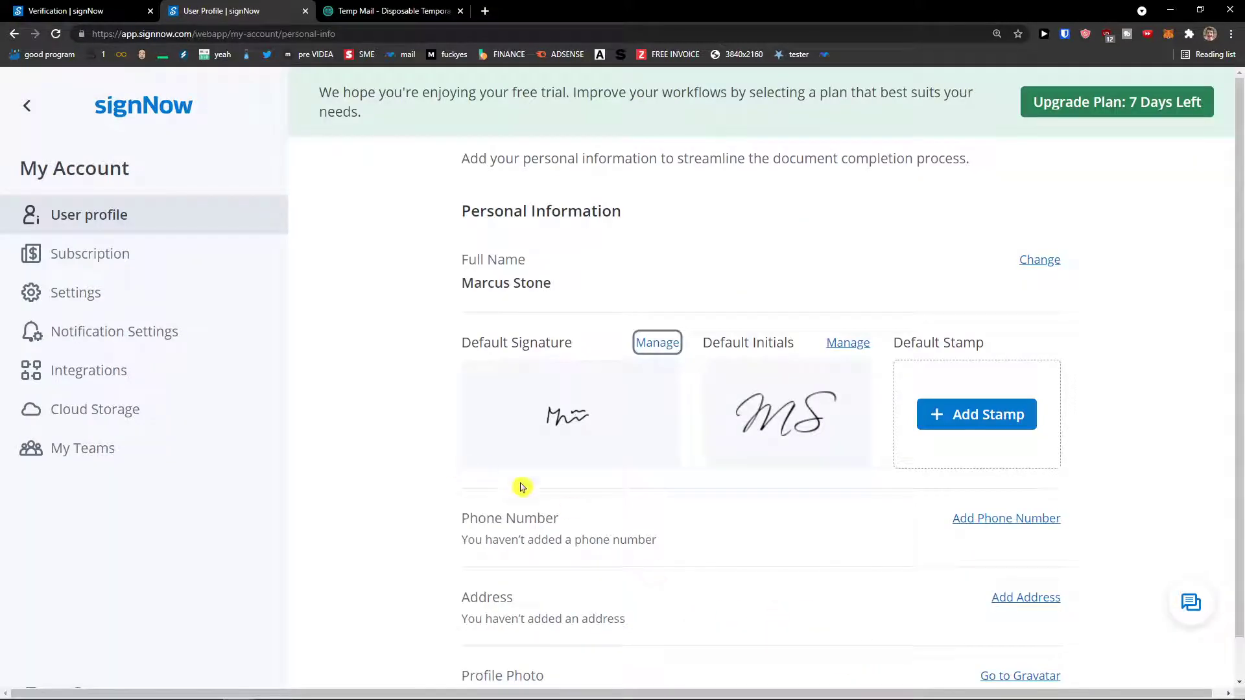
scroll(948, 429, down, 2)
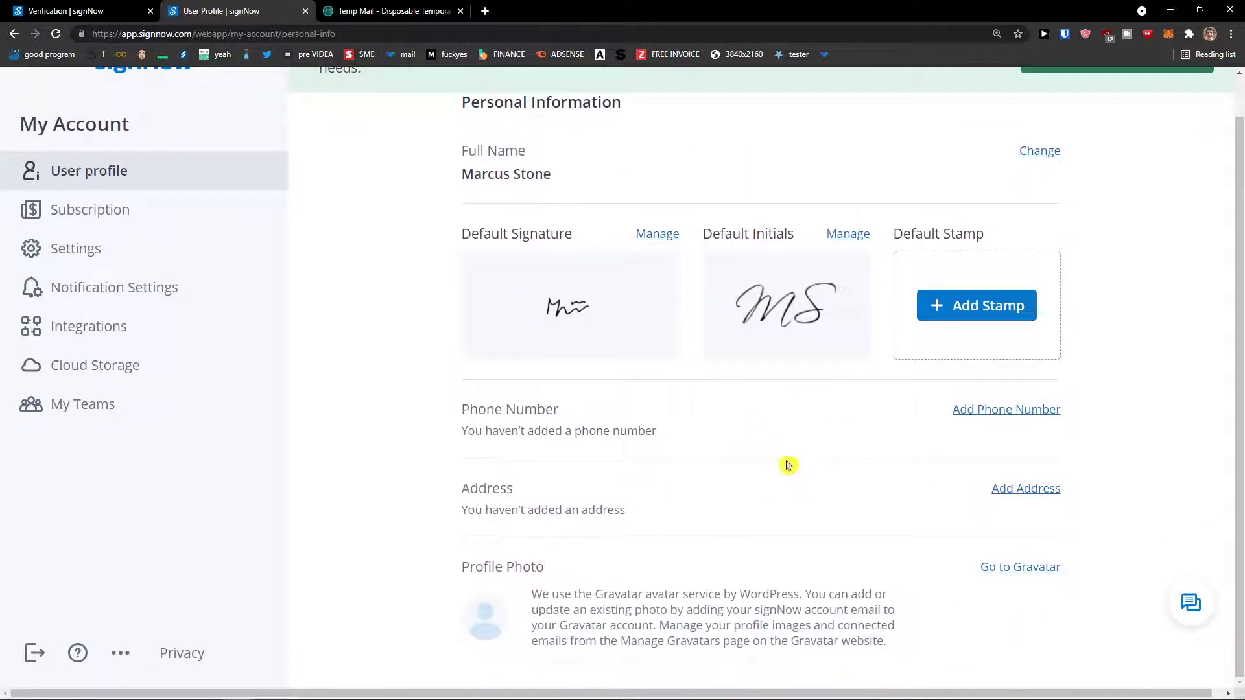
scroll(909, 427, down, 1)
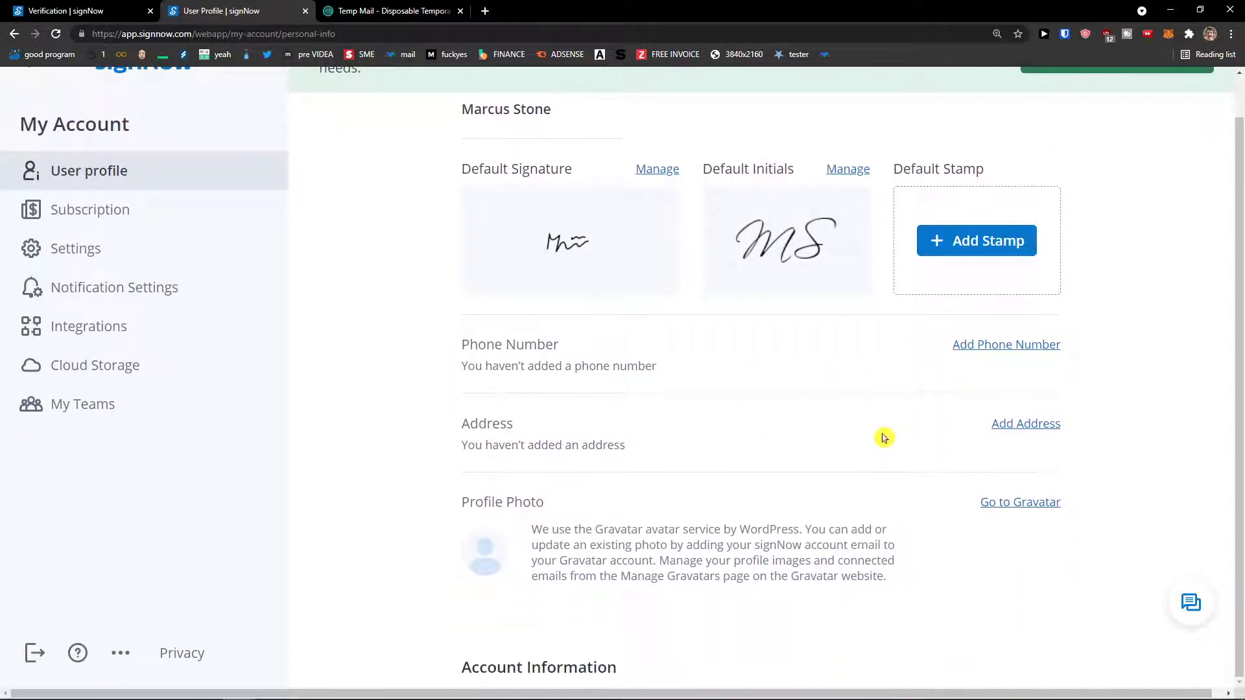
scroll(940, 441, down, 2)
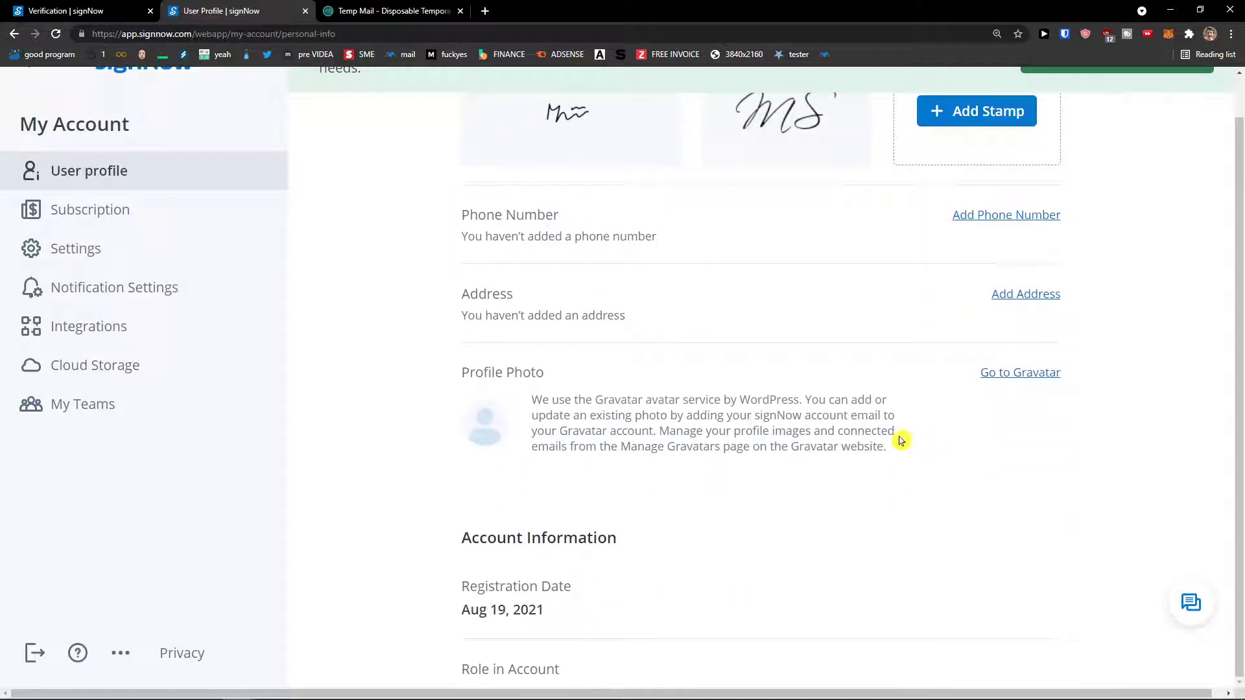
scroll(867, 431, down, 1)
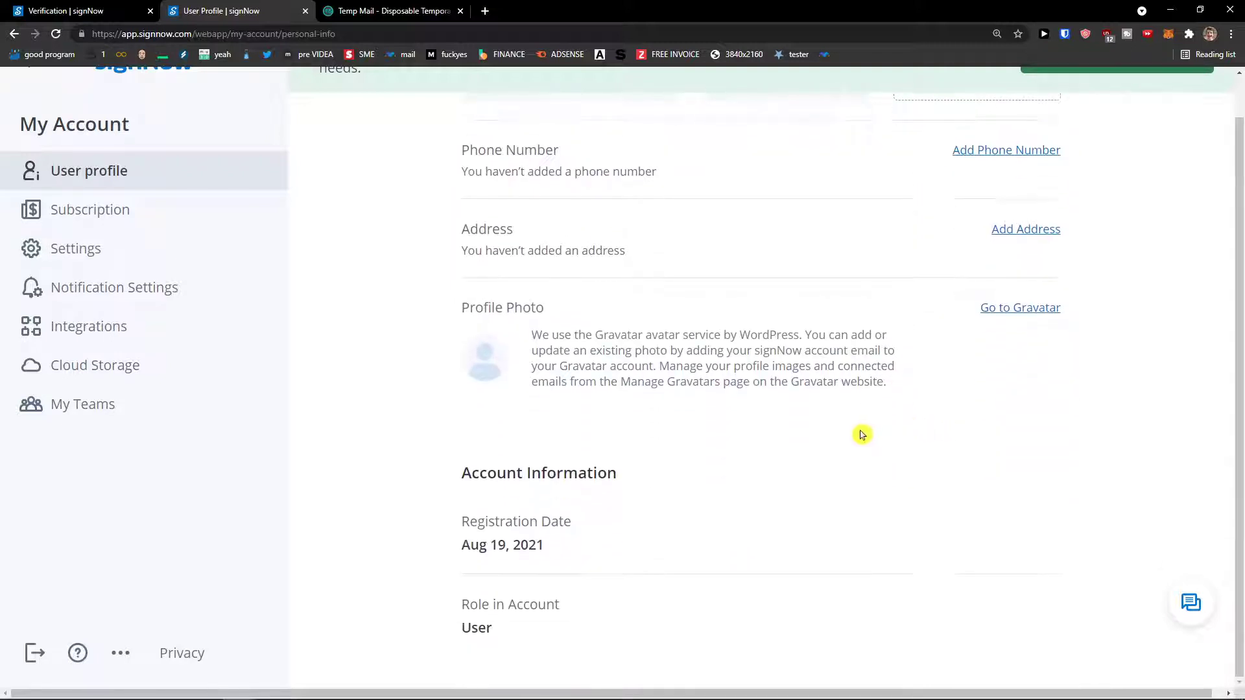
scroll(861, 434, down, 1)
scroll(861, 435, up, 3)
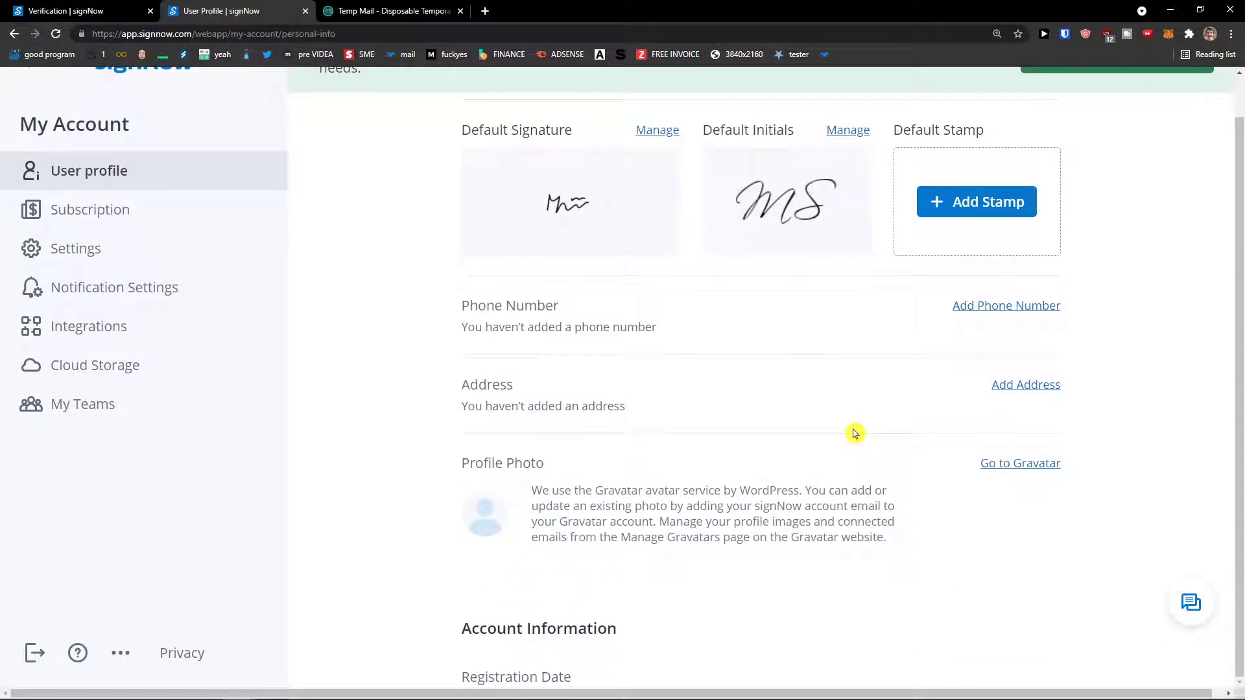
scroll(854, 433, down, 1)
scroll(854, 434, down, 2)
scroll(648, 389, up, 3)
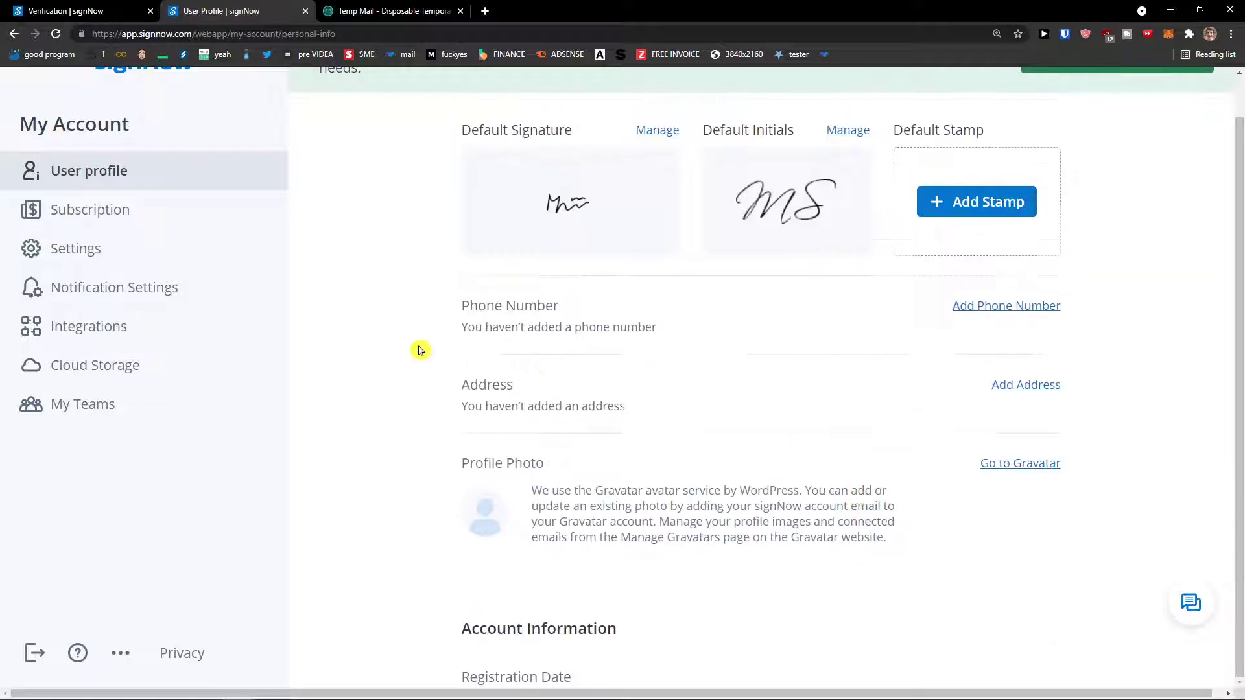
click(186, 257)
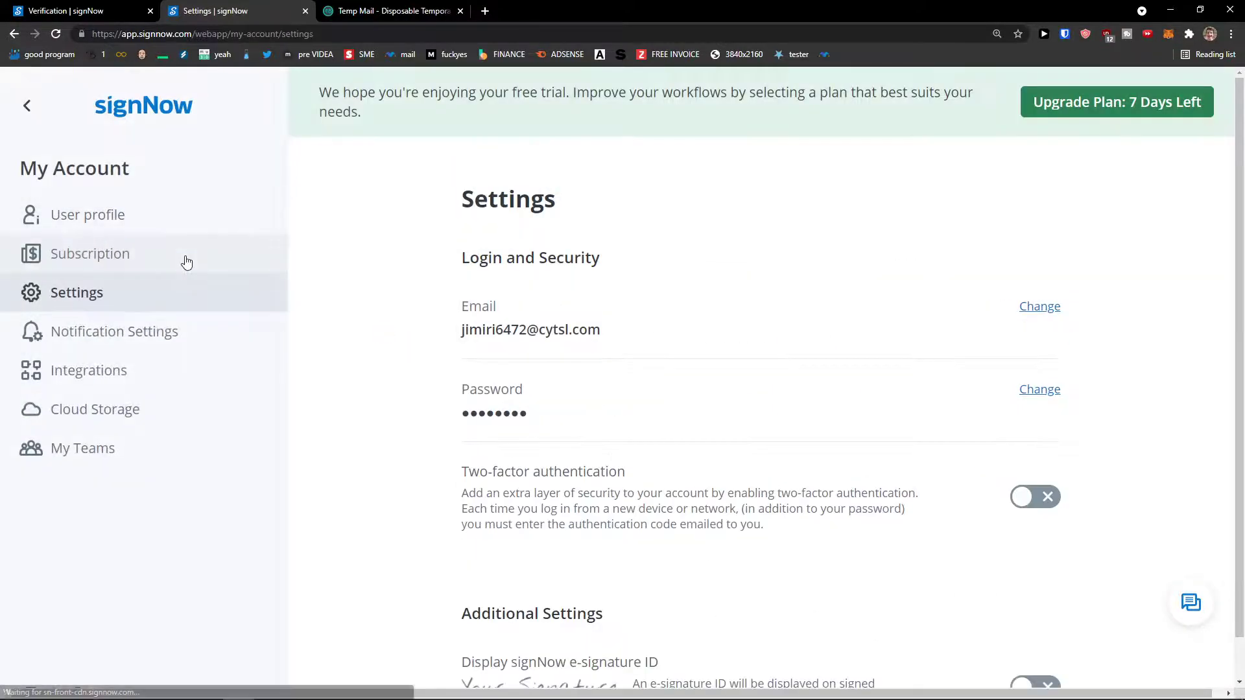
Scroll through Settings and Notification Settings, then return to the Documents page.
scroll(434, 335, down, 1)
scroll(430, 354, down, 2)
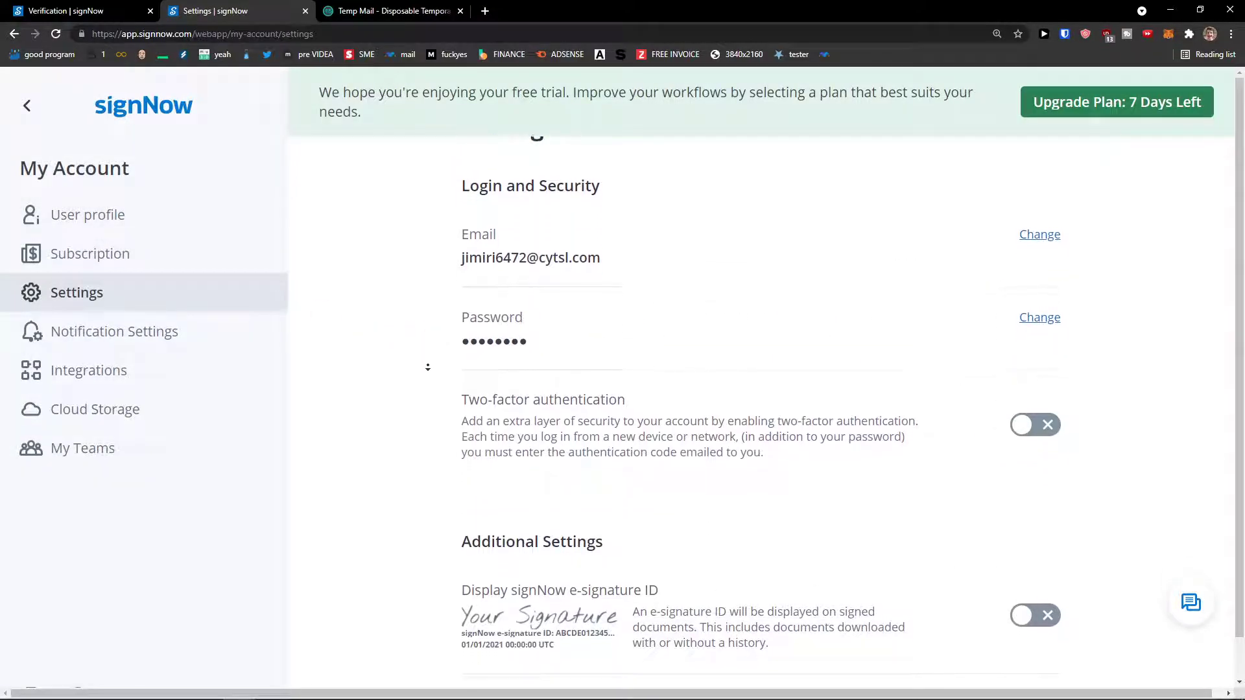
scroll(436, 387, down, 2)
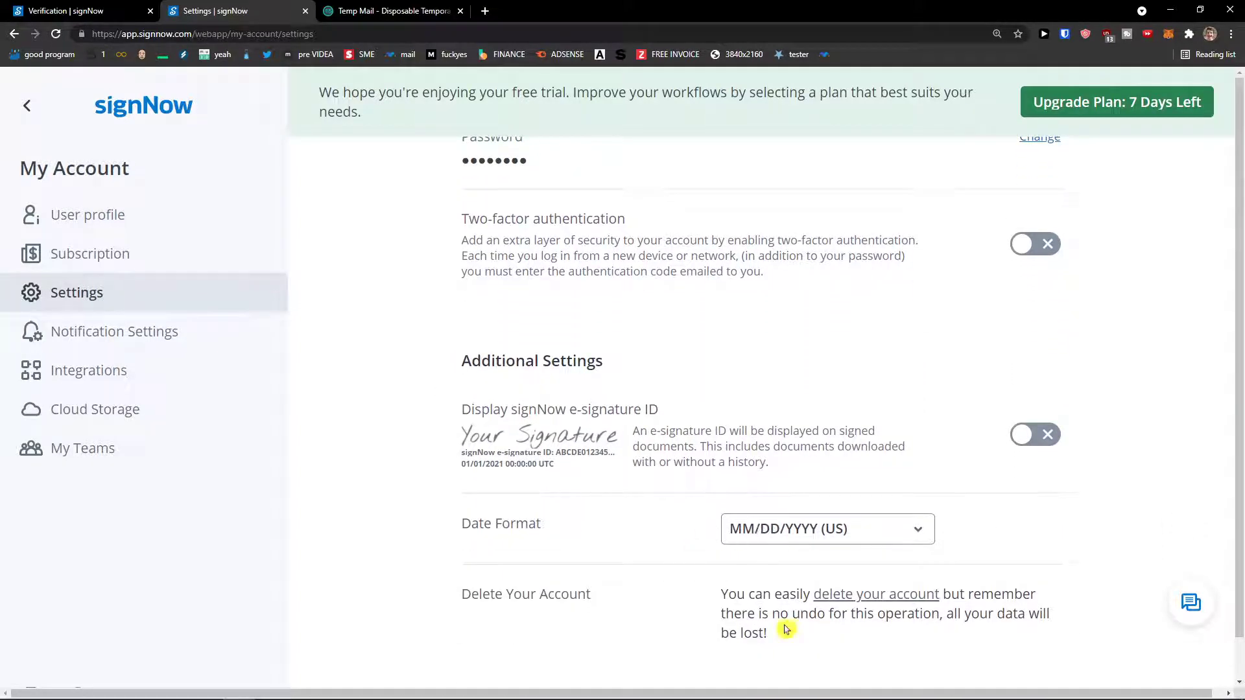
click(208, 341)
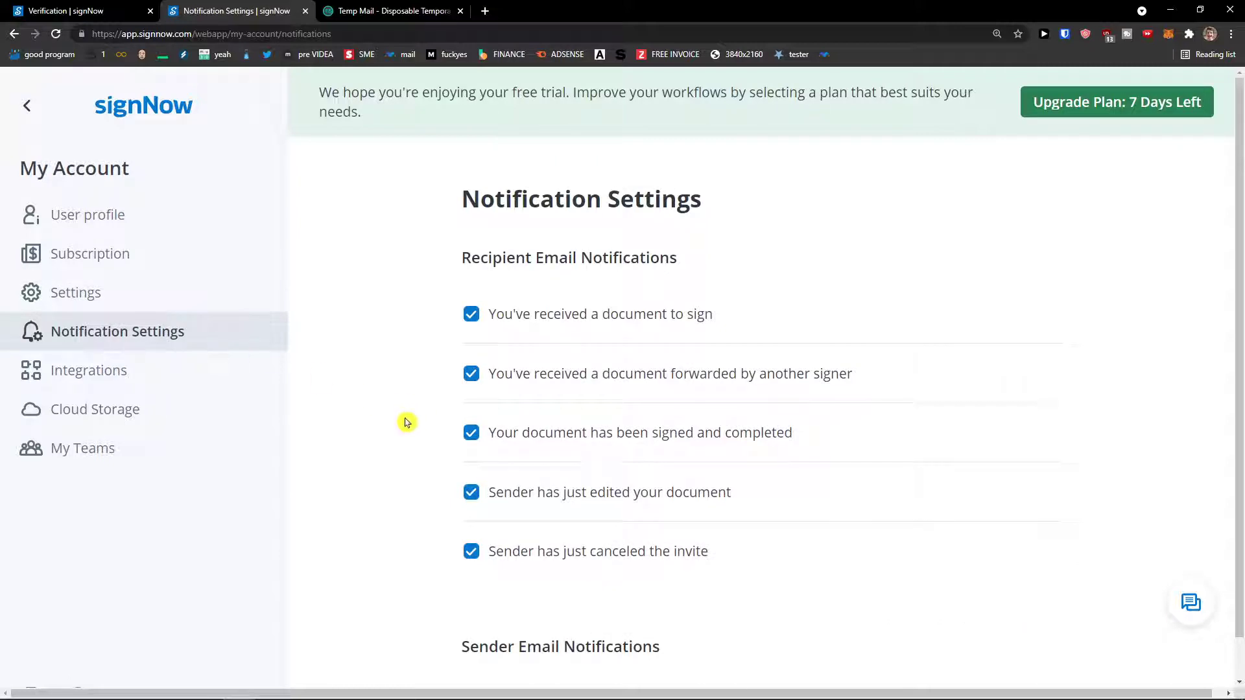
scroll(399, 455, down, 1)
scroll(399, 455, down, 1)
scroll(398, 464, down, 10)
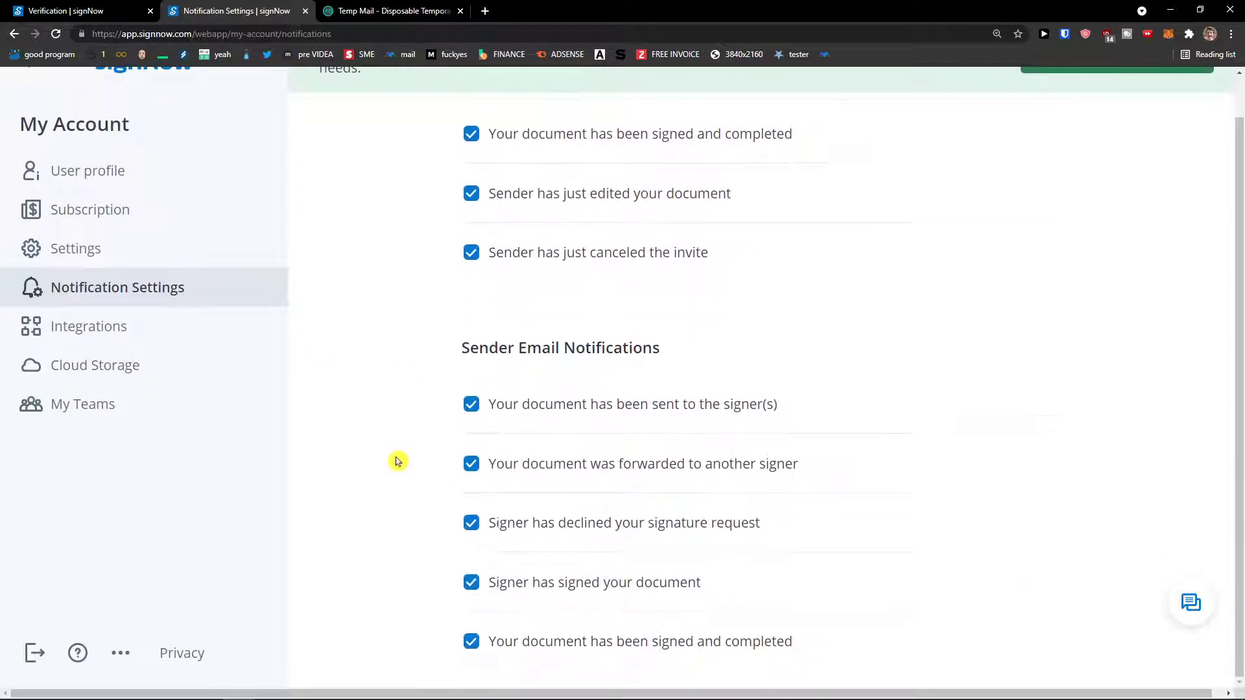
scroll(397, 461, up, 12)
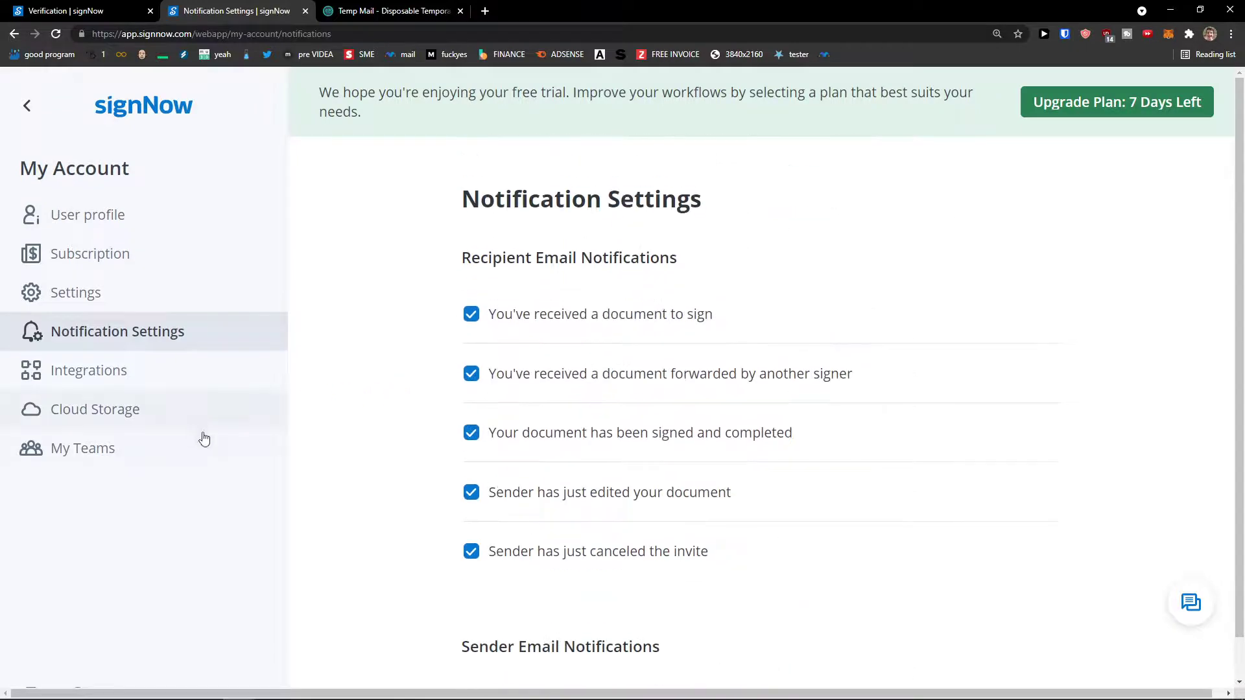
click(28, 111)
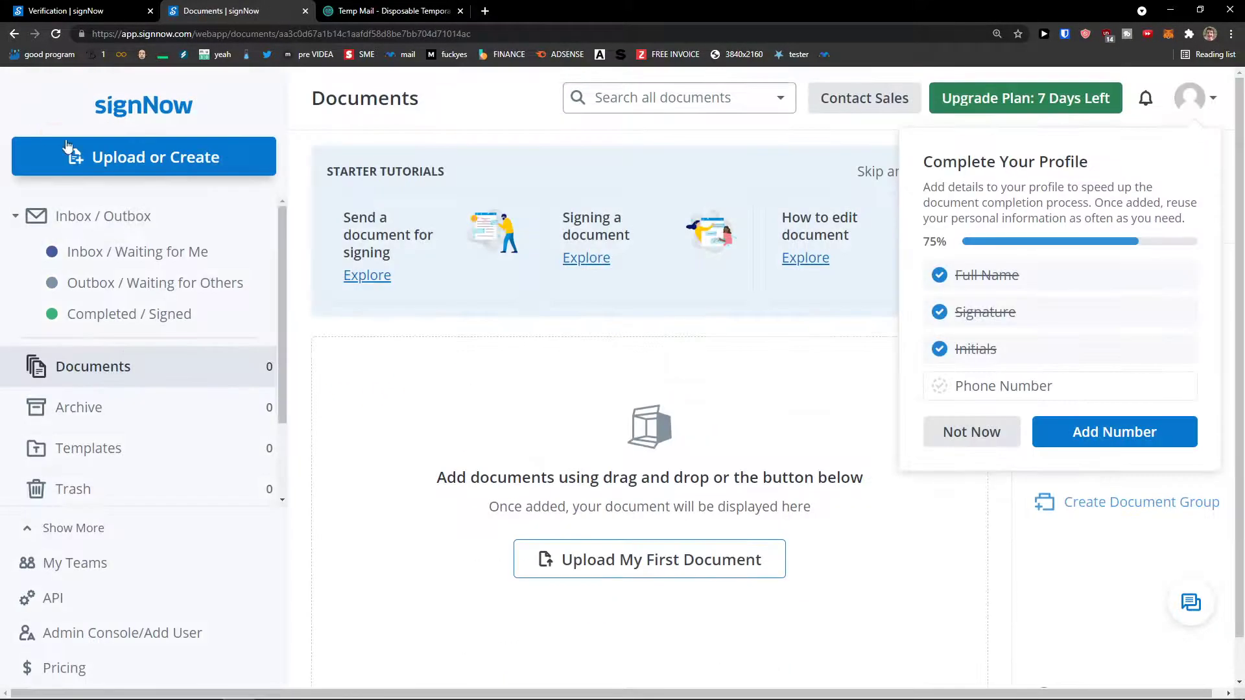
Close the account menu, choose Not Now on the profile prompt, and show the Upload or Create options.
click(1190, 99)
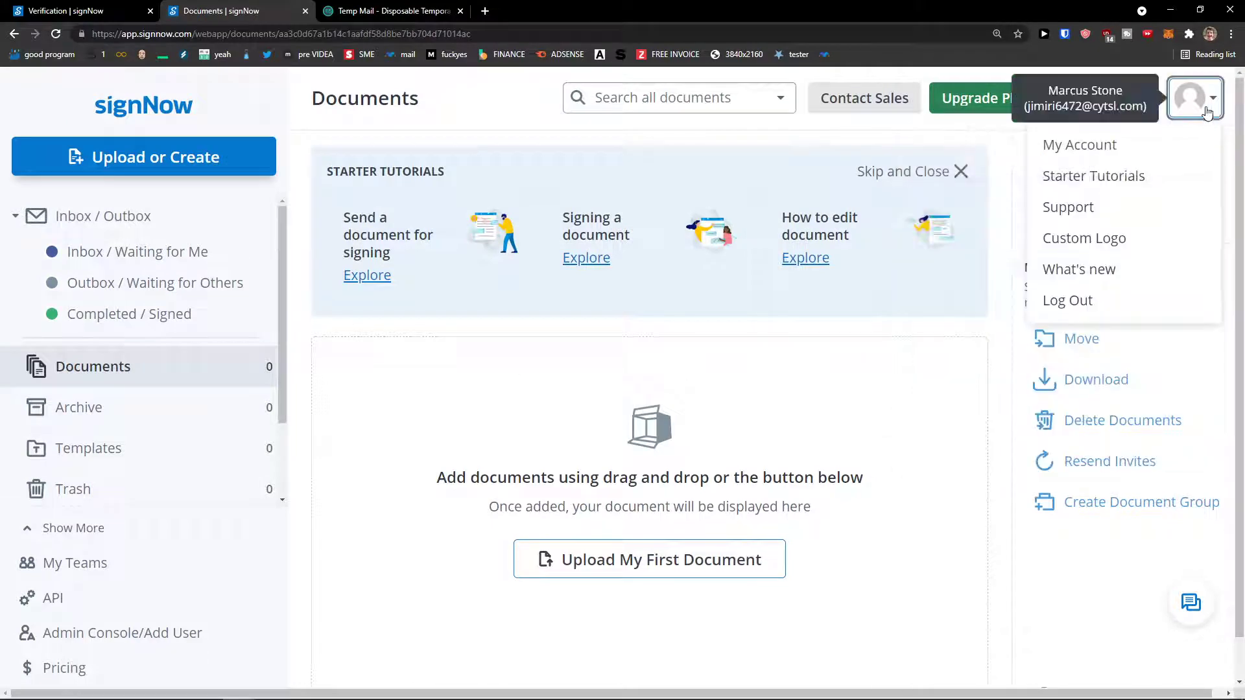
click(886, 344)
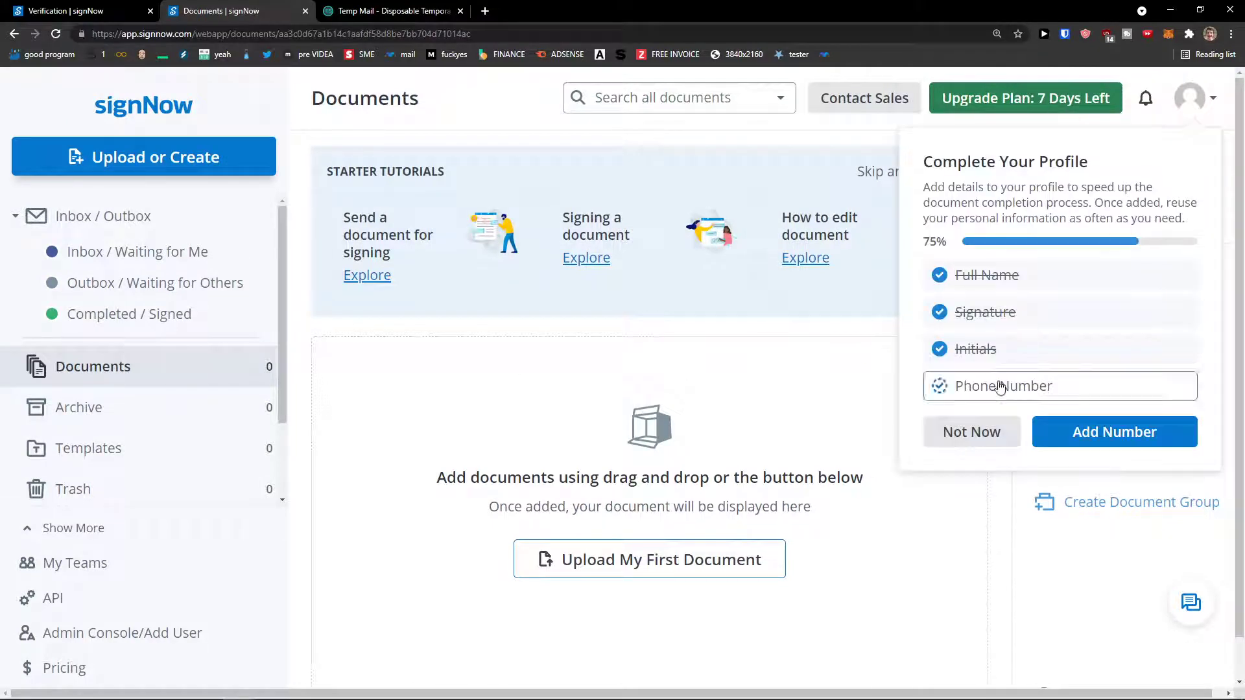
click(1004, 428)
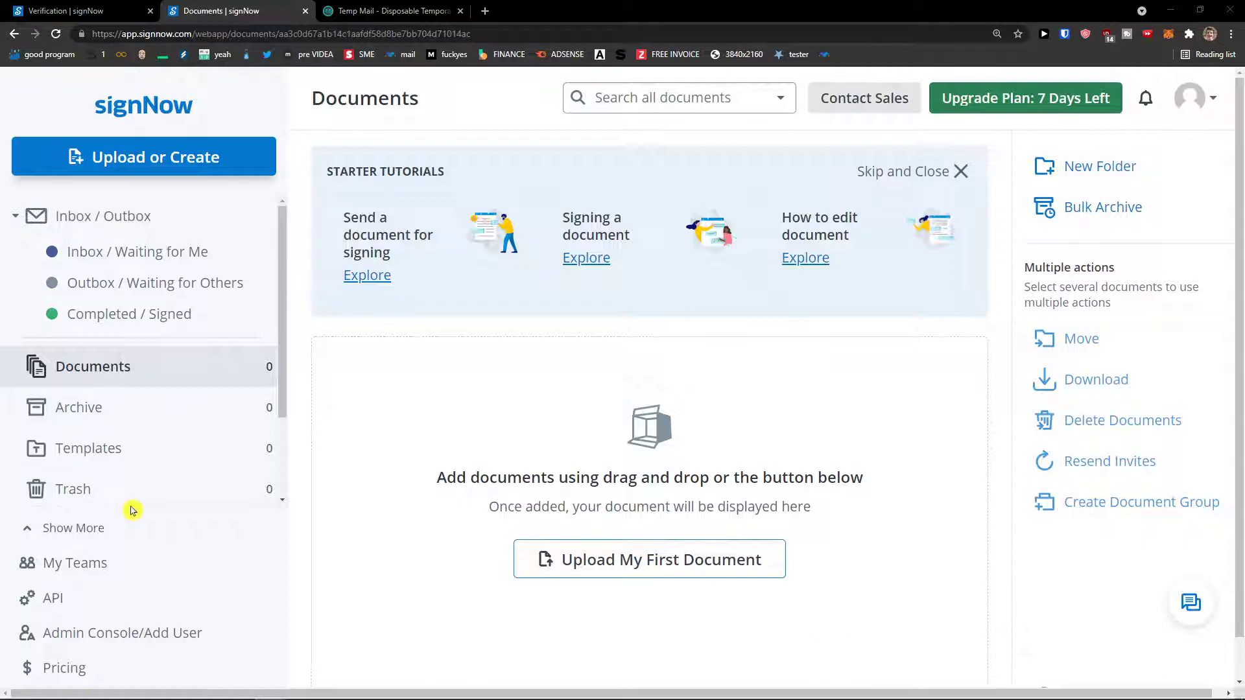
click(193, 170)
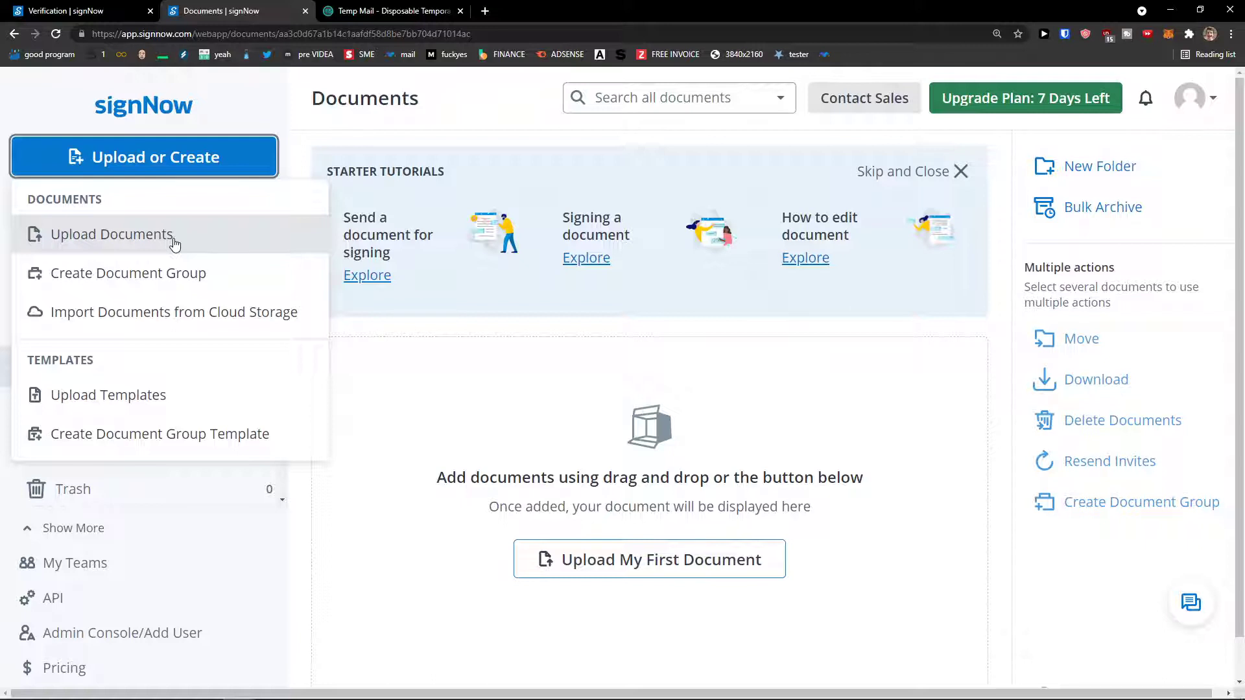
Upload the New Form file from the computer and let it open in the editor.
click(174, 242)
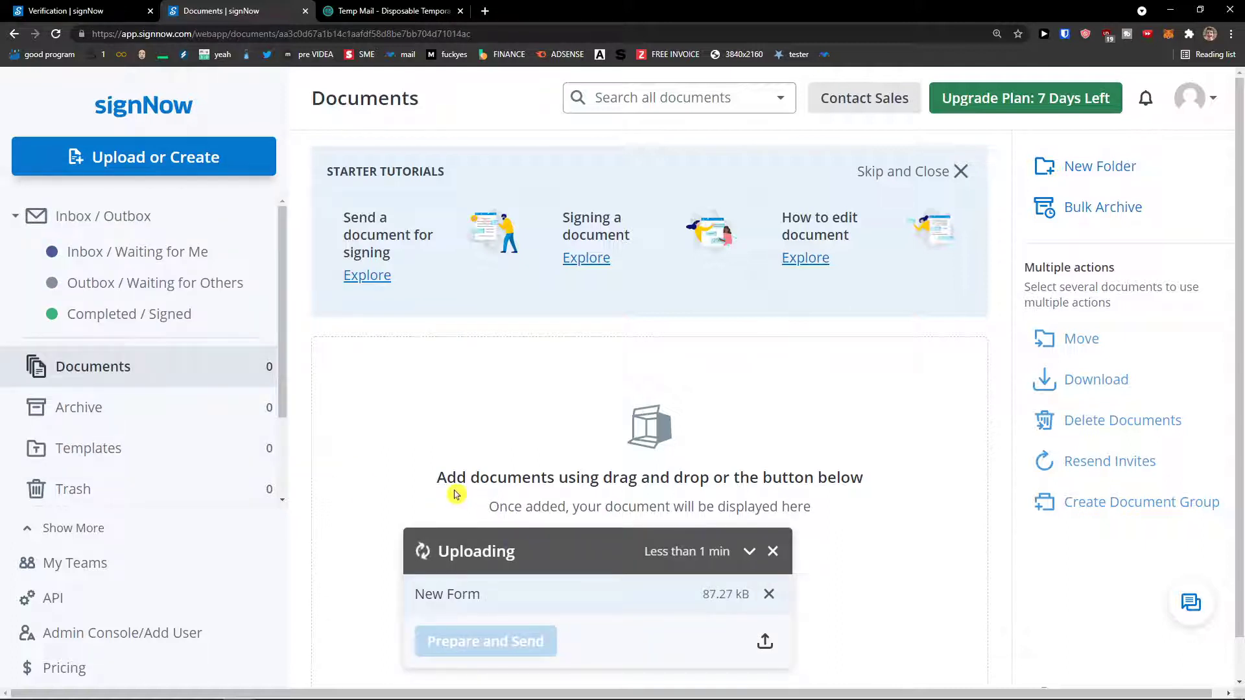
scroll(453, 494, down, 1)
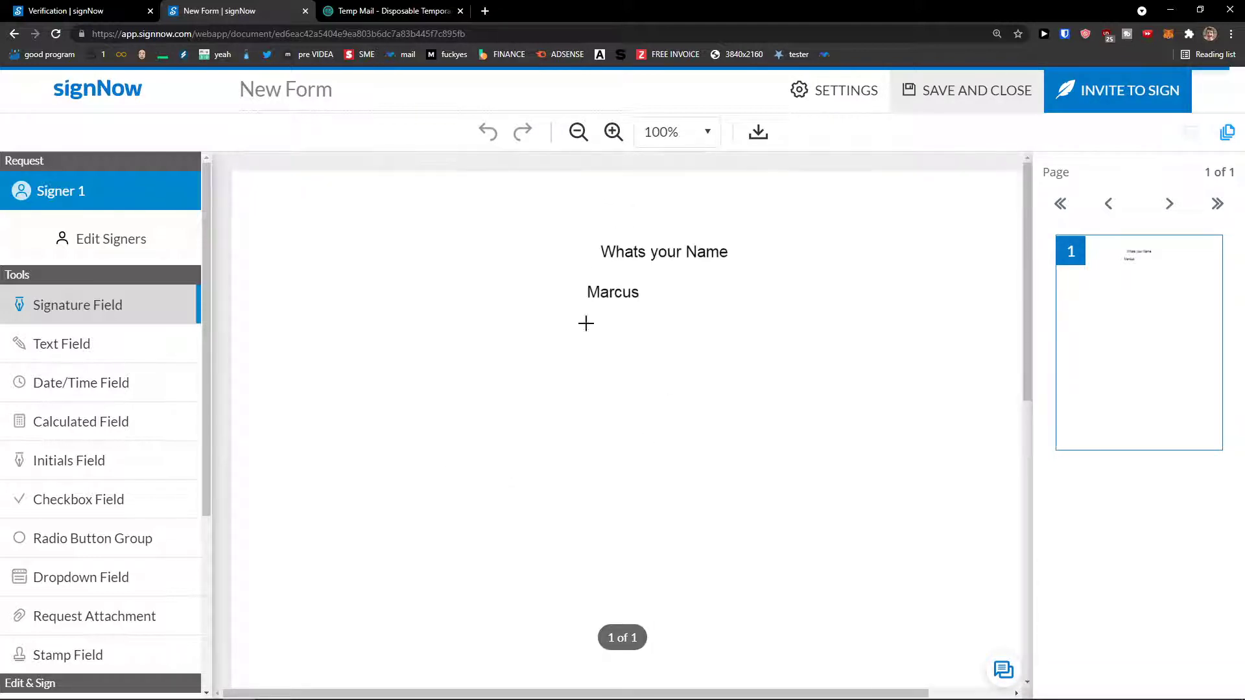
scroll(516, 450, down, 5)
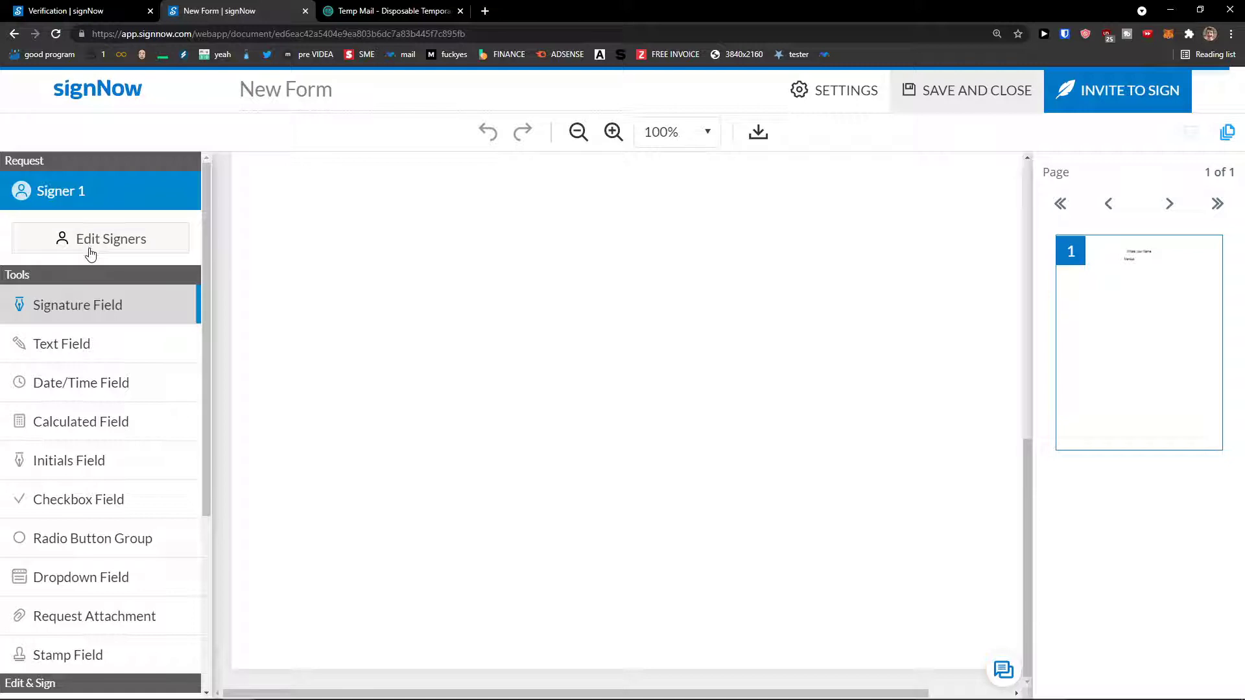
In Who is signing?, replace Signer 1's placeholder with the user's full name.
click(92, 242)
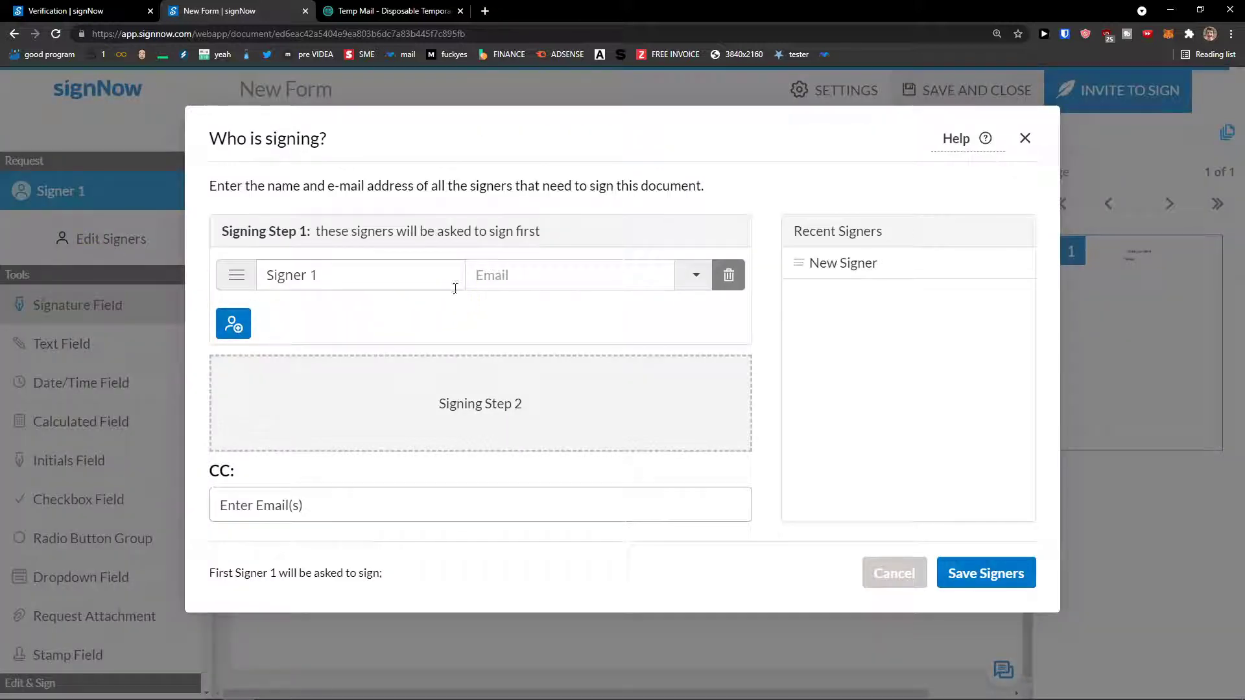
drag(219, 183, 709, 193)
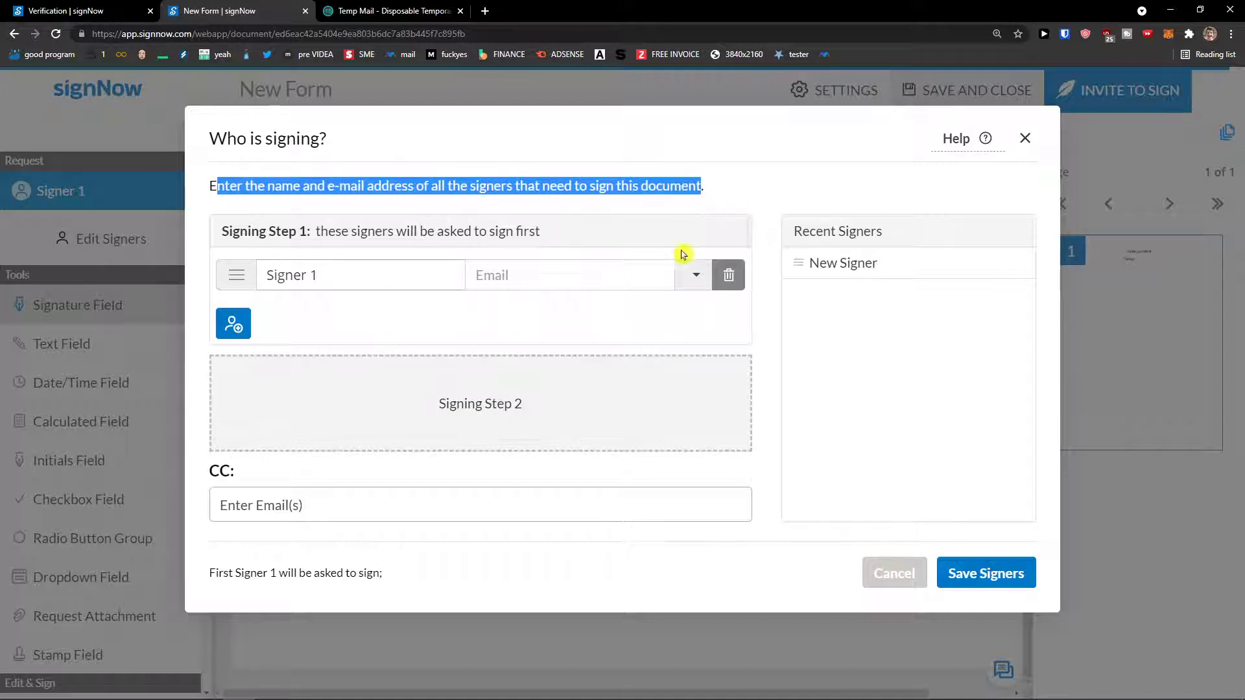
click(327, 276)
key(ctrl+a)
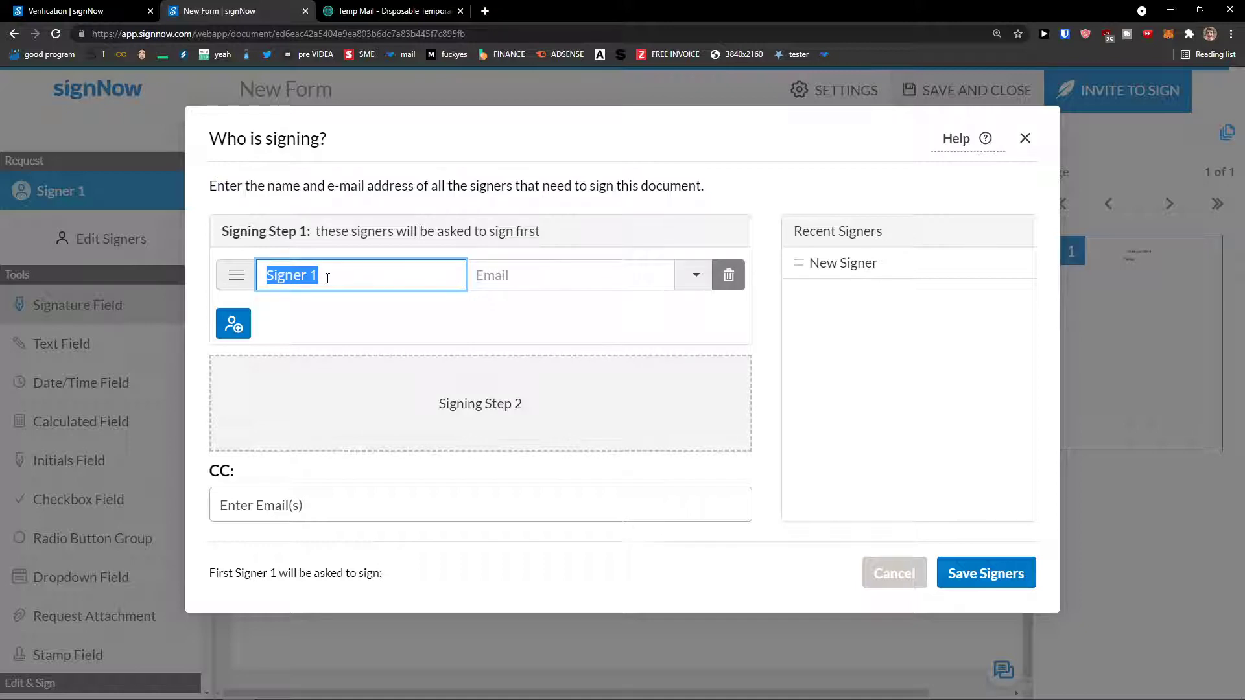
key(Tab)
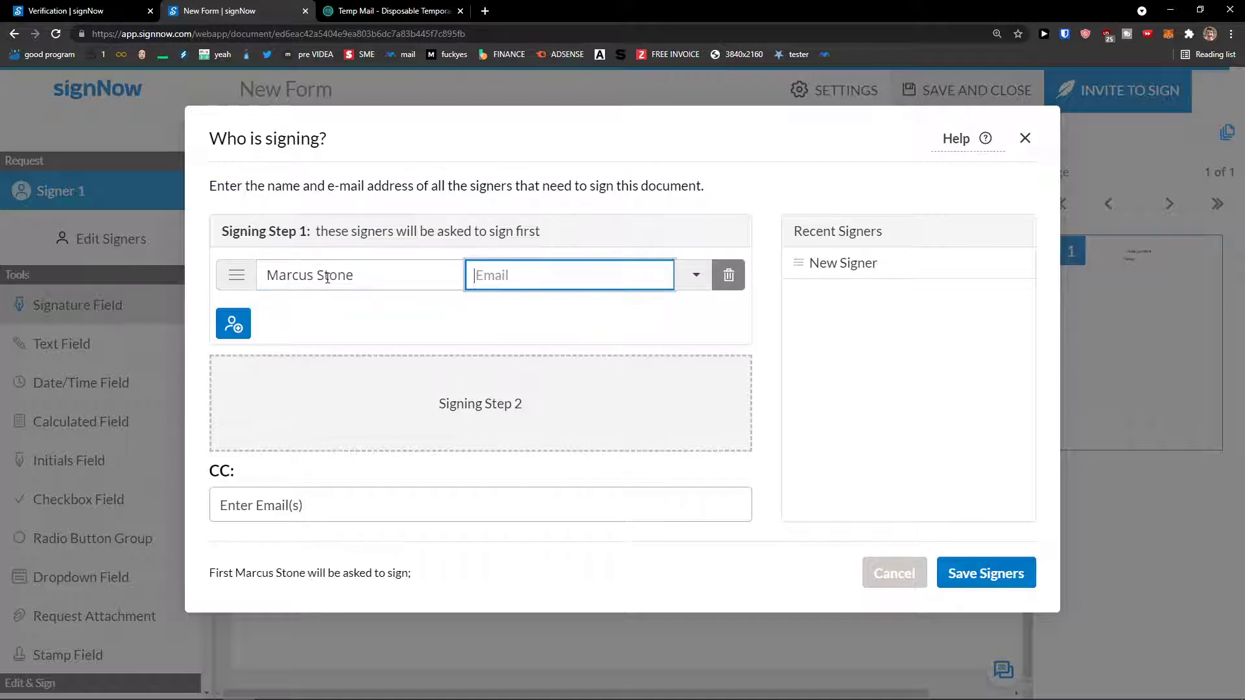
click(441, 11)
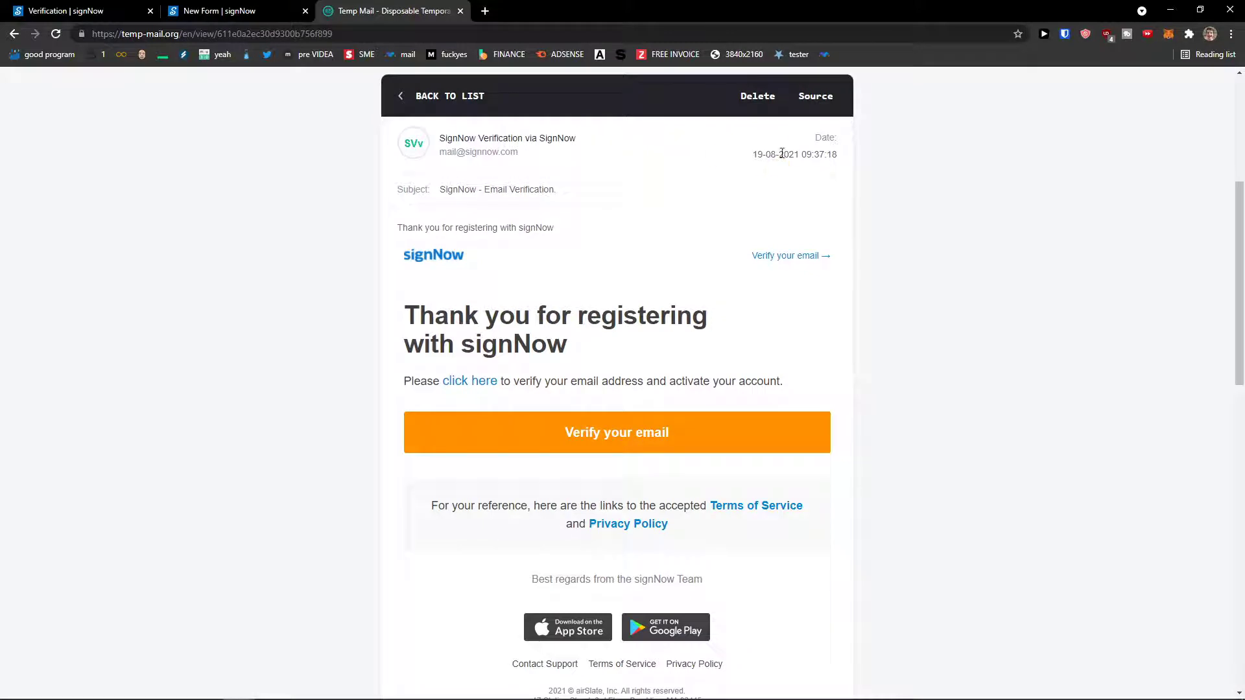
click(403, 96)
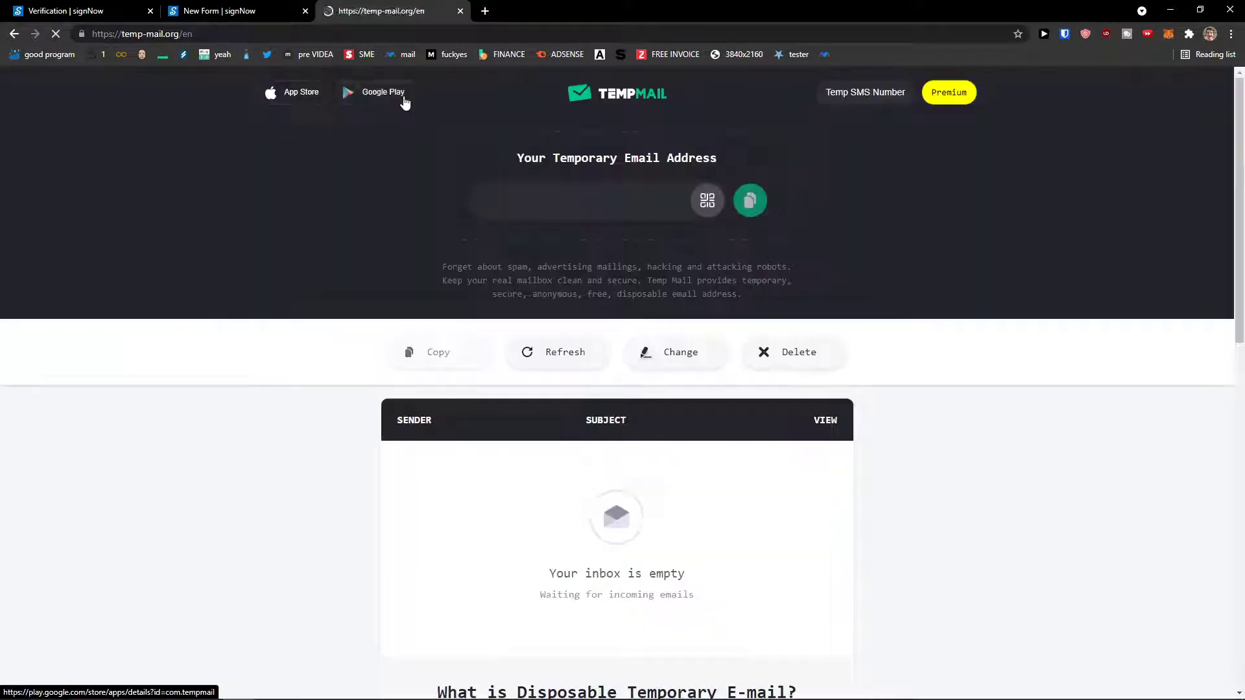
click(223, 9)
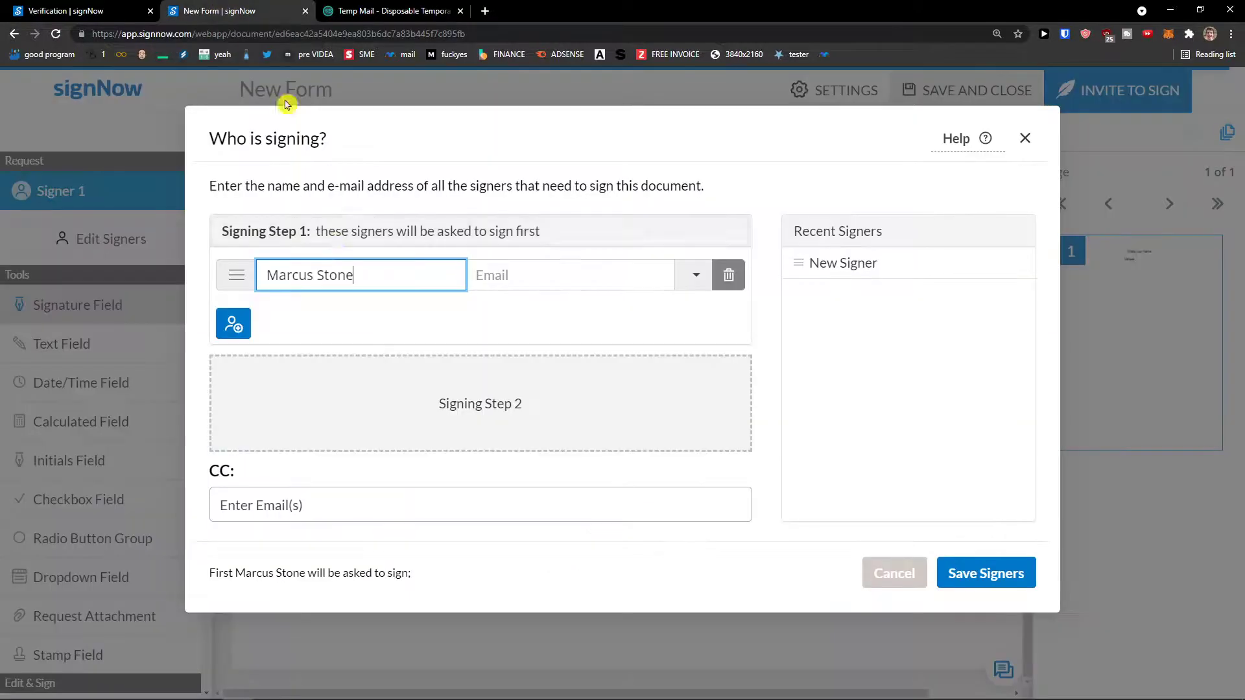
Add a second signer and enter the client's name.
click(237, 323)
click(307, 312)
key(ctrl+a)
text(Marcus)
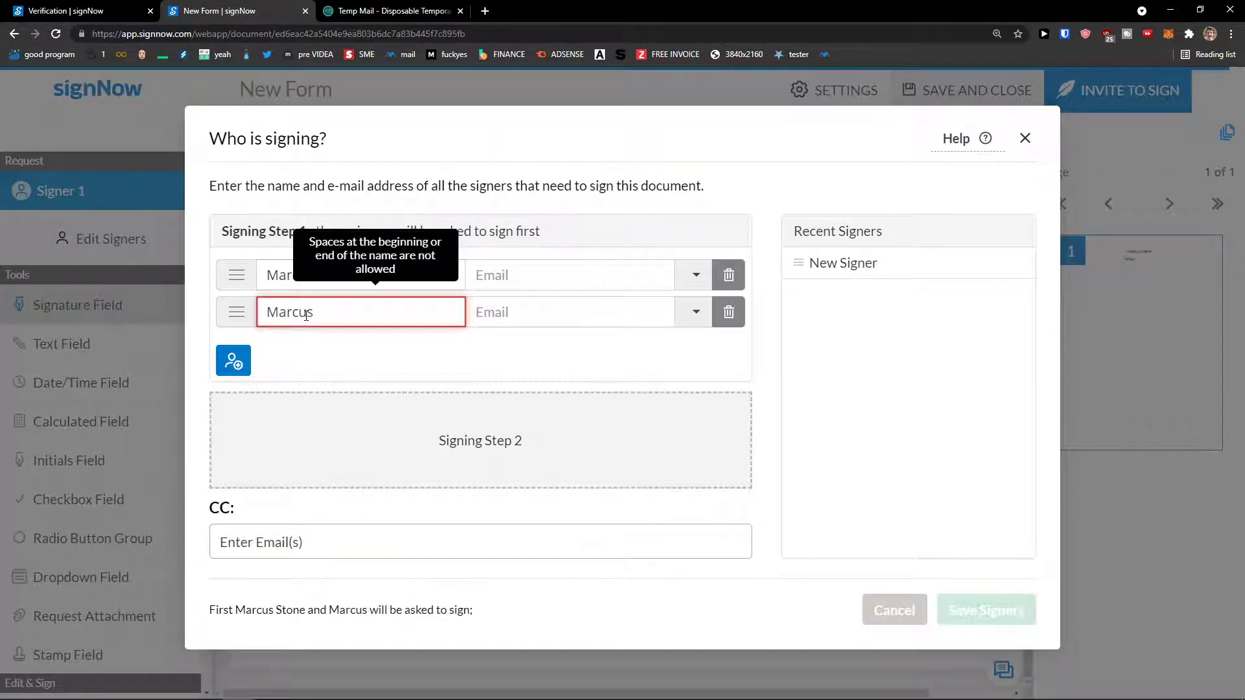
text( Client)
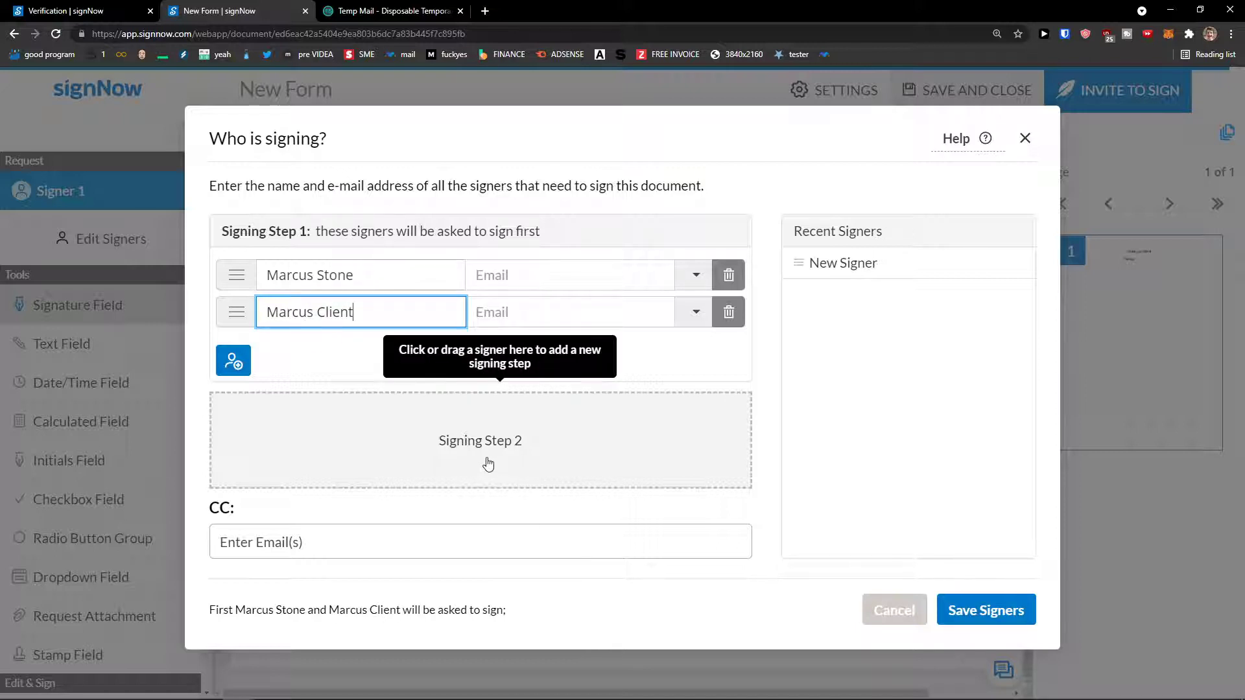
click(493, 312)
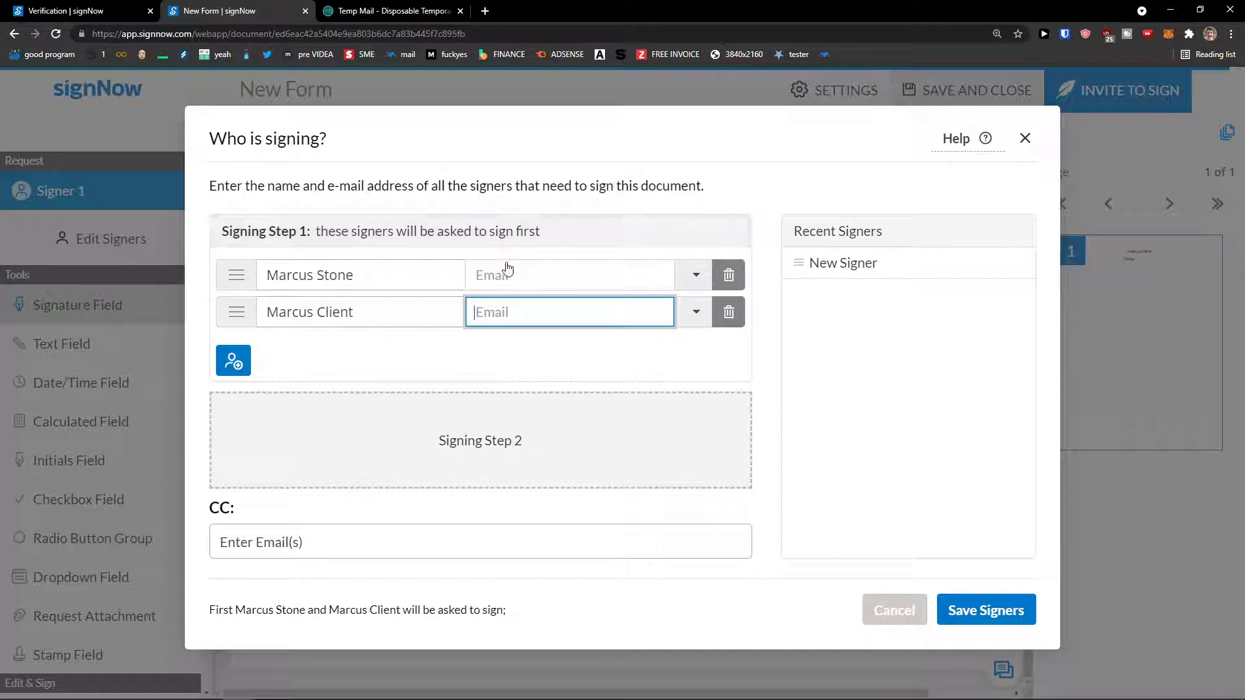
Give signer one the temporary address, signer two a Gmail address, and save the signers.
click(363, 11)
click(749, 206)
click(247, 11)
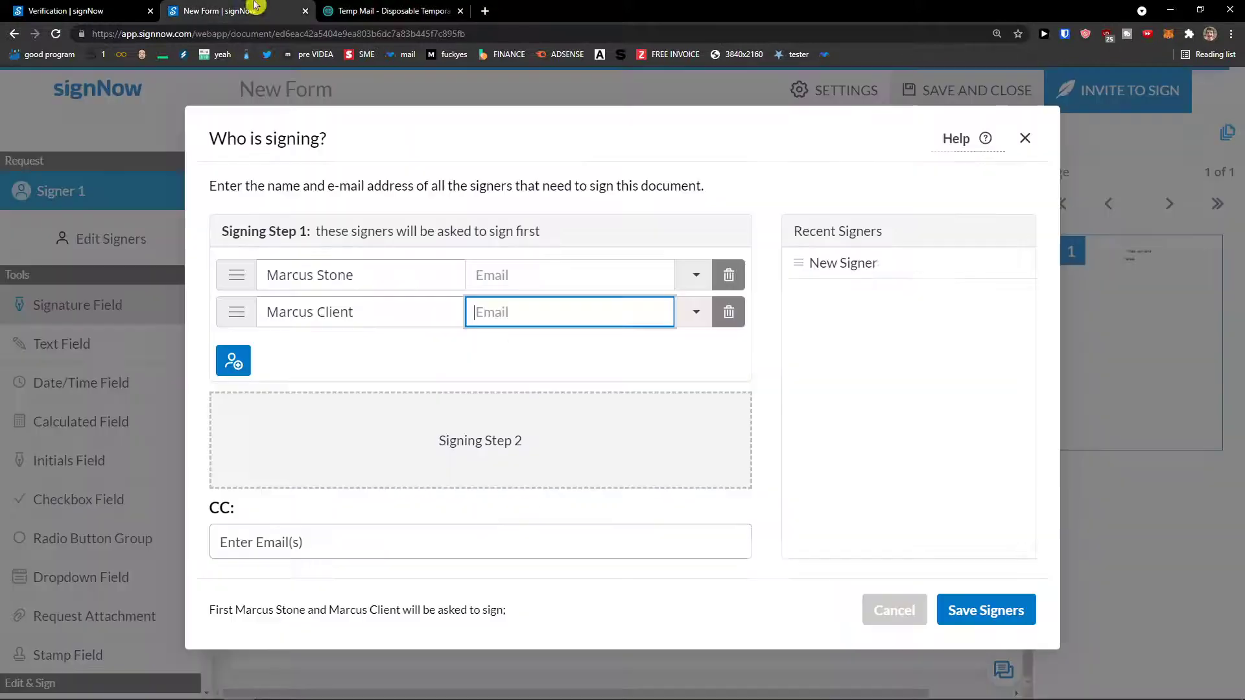
click(508, 274)
key(ctrl+v)
click(525, 313)
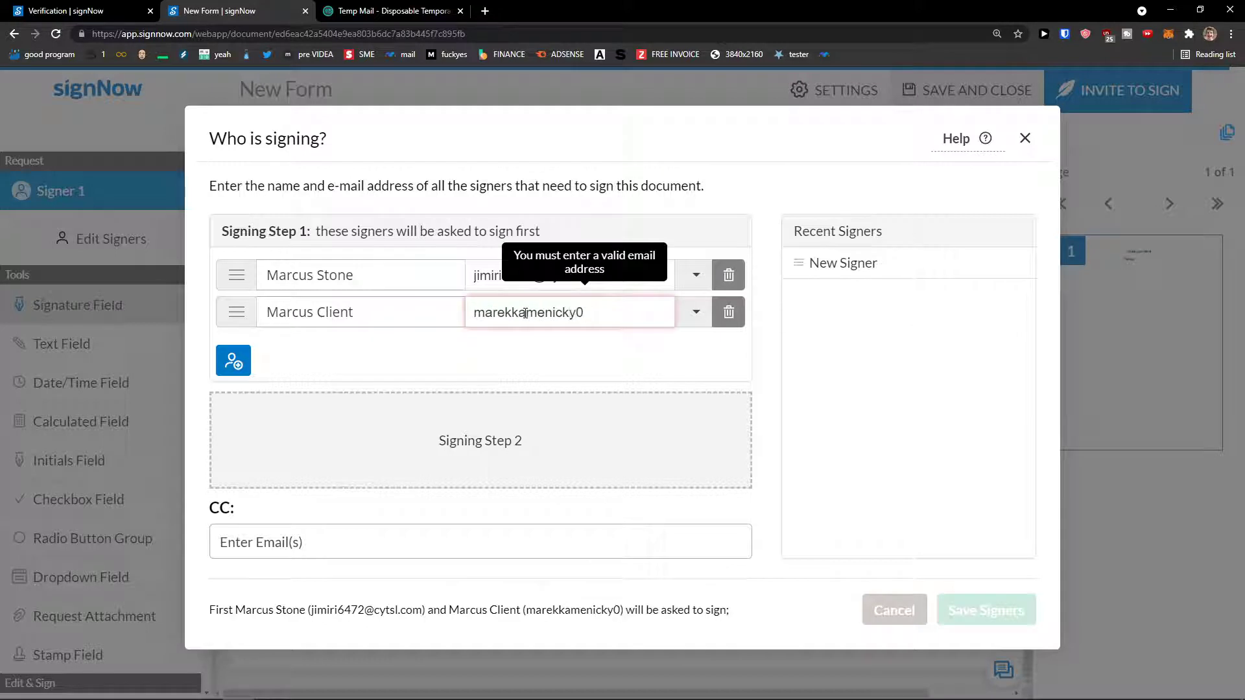
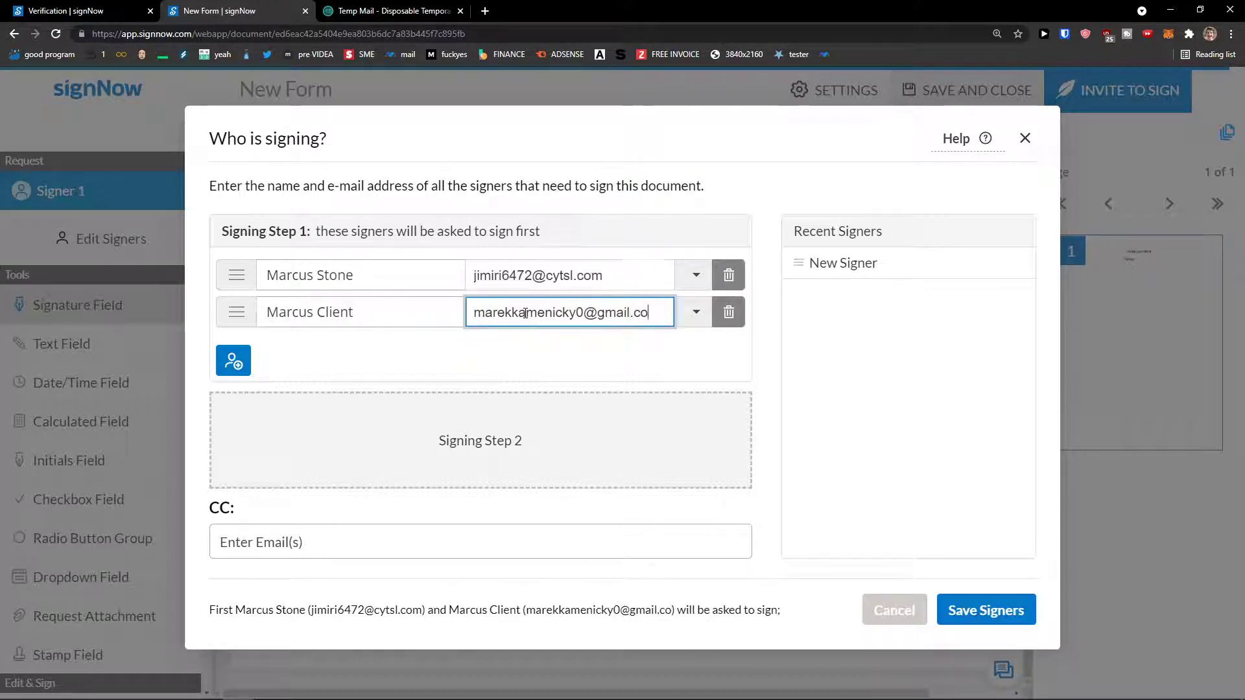
click(490, 364)
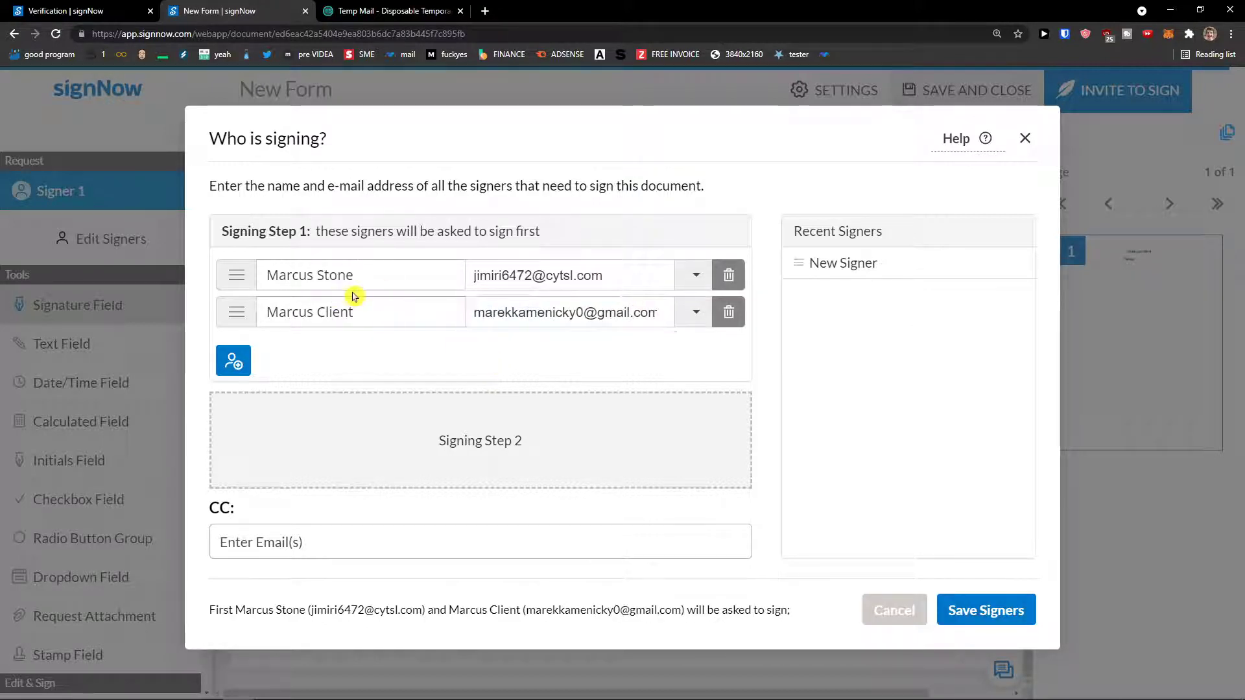
drag(244, 279, 237, 277)
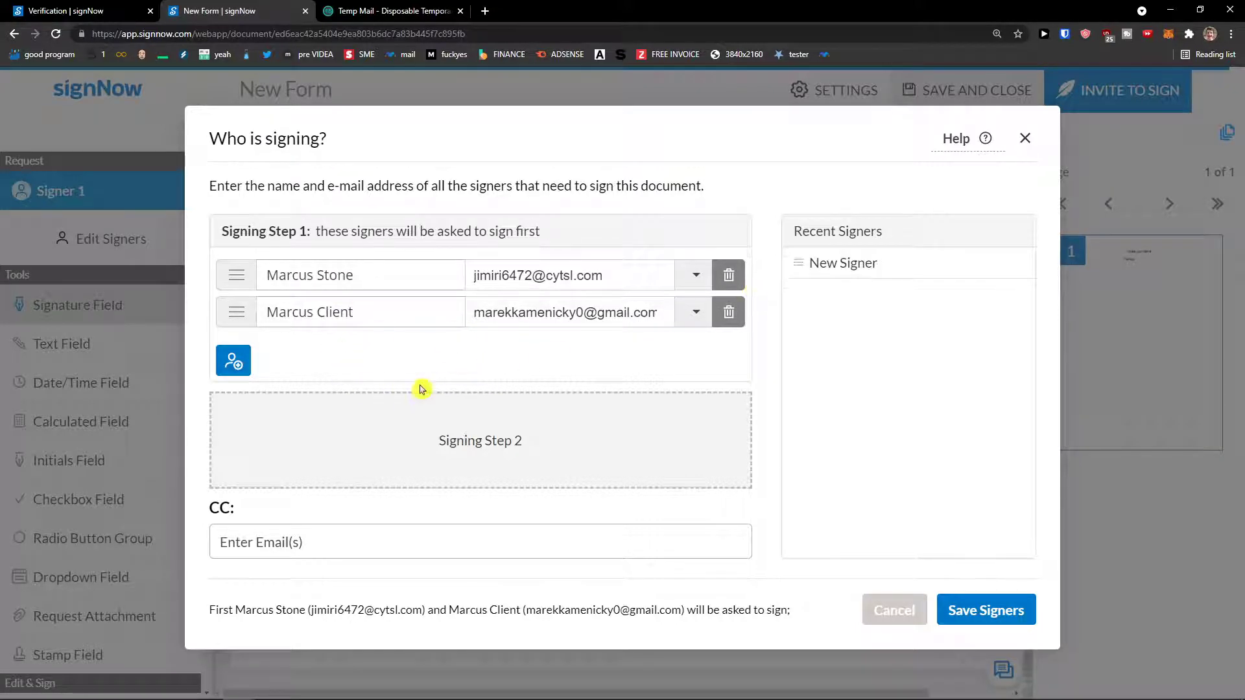
click(983, 612)
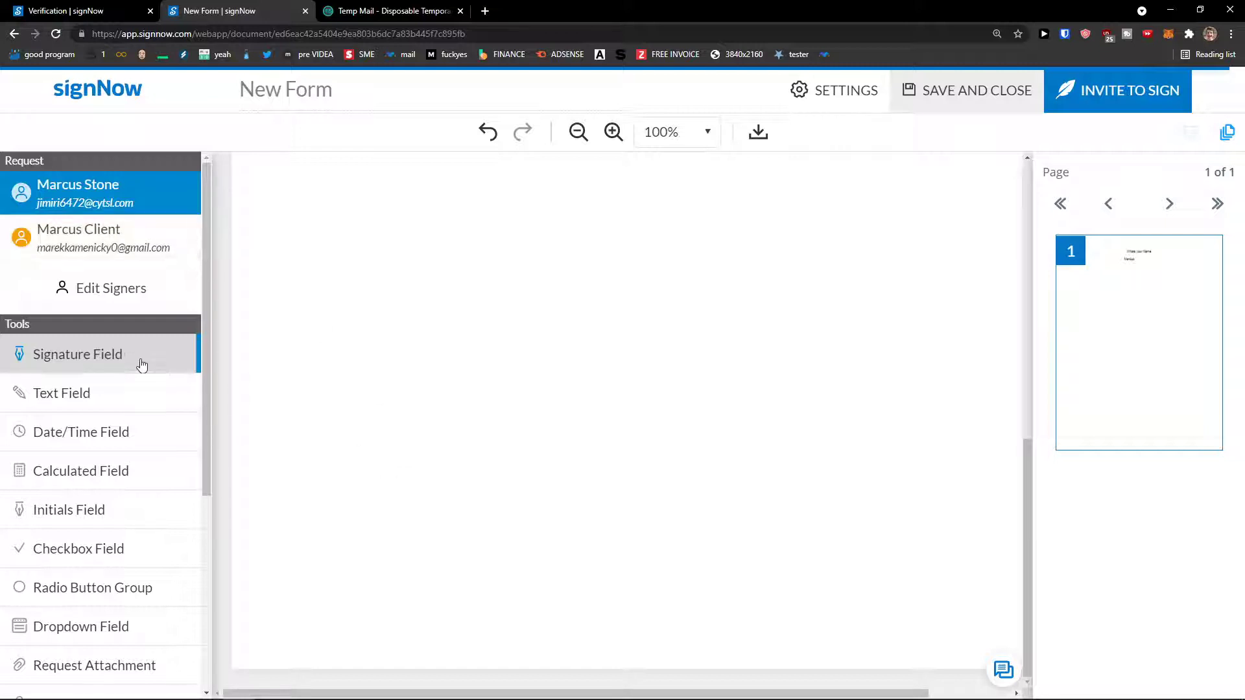
Place two signature fields on the page and drag the second level with the first.
click(480, 562)
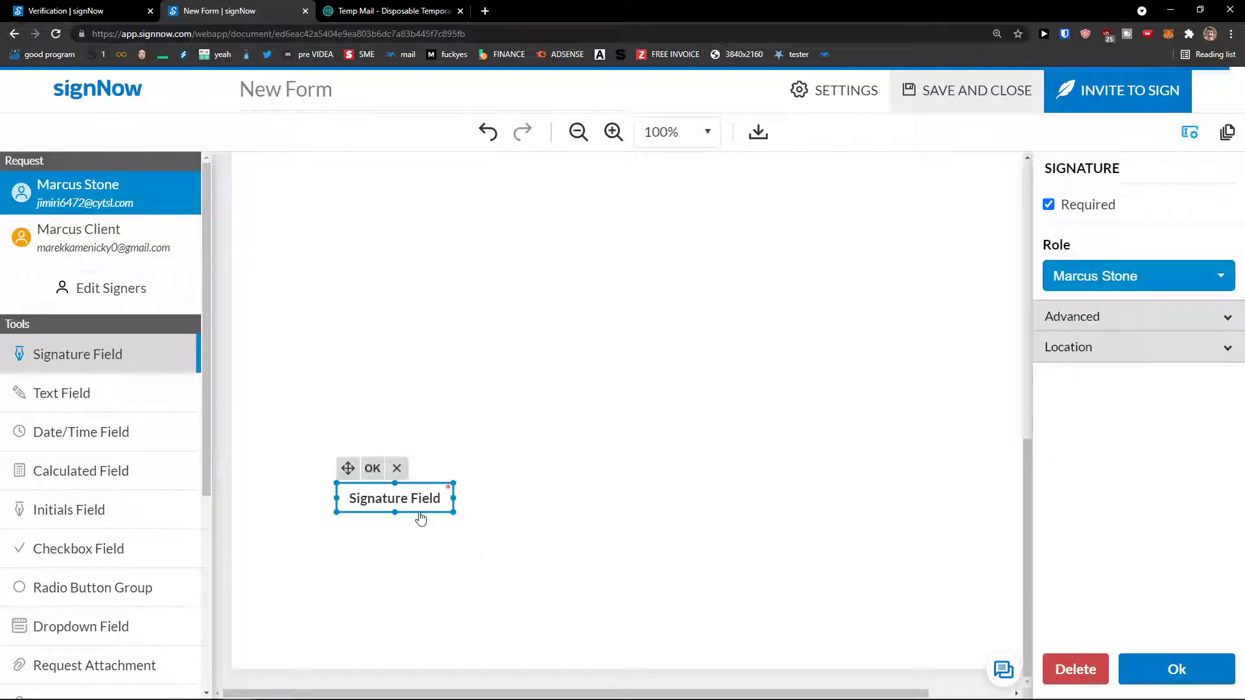
click(484, 545)
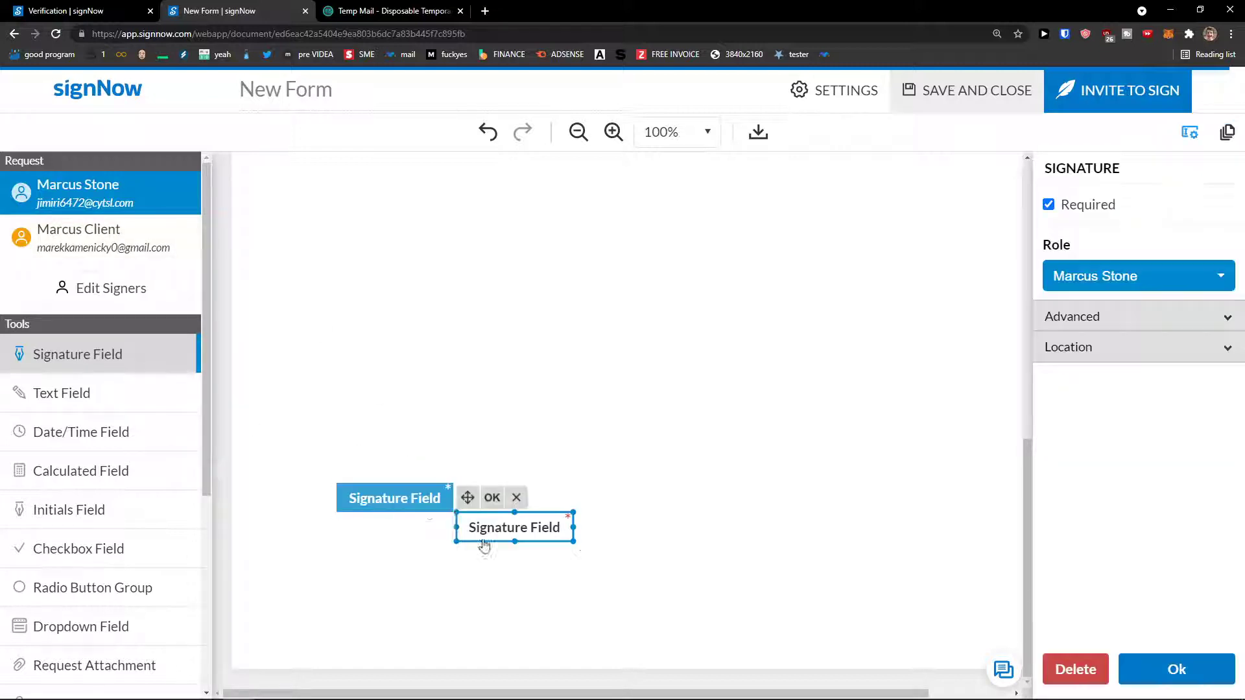
click(425, 502)
click(1121, 276)
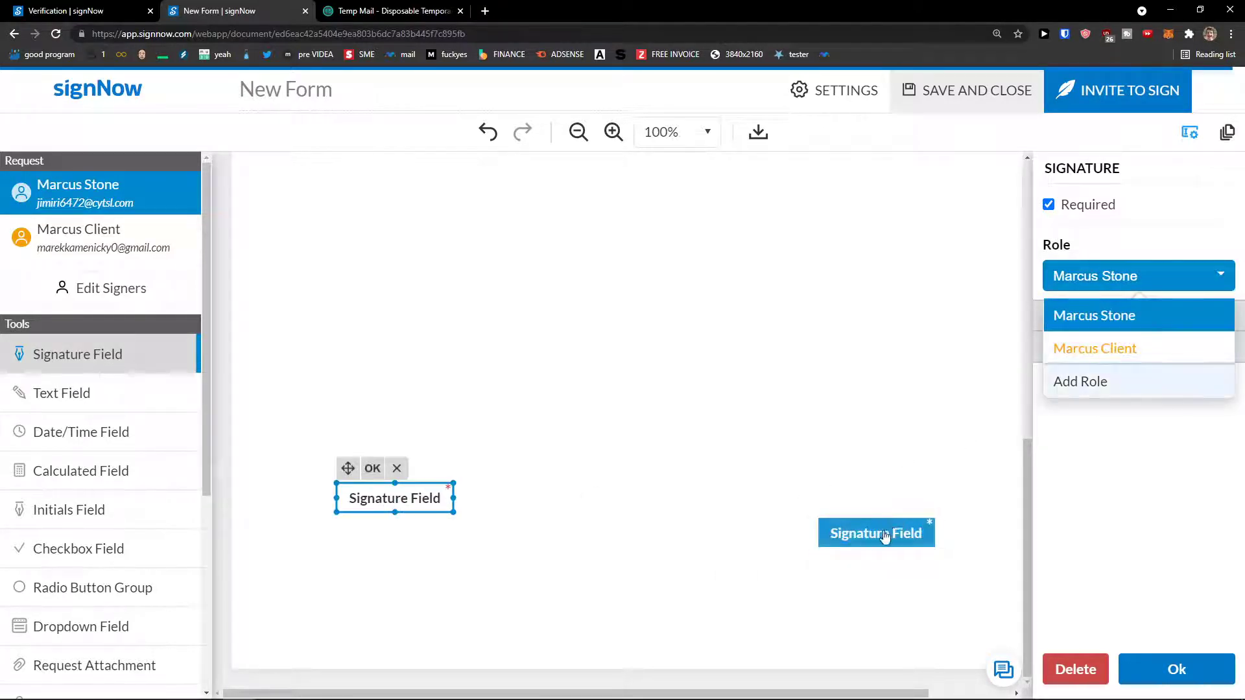
mouse_move(884, 536)
mouse_down()
mouse_move(858, 491)
mouse_move(832, 497)
mouse_up()
Assign the right signature field to the second signer and nudge the left one slightly lower.
click(1063, 278)
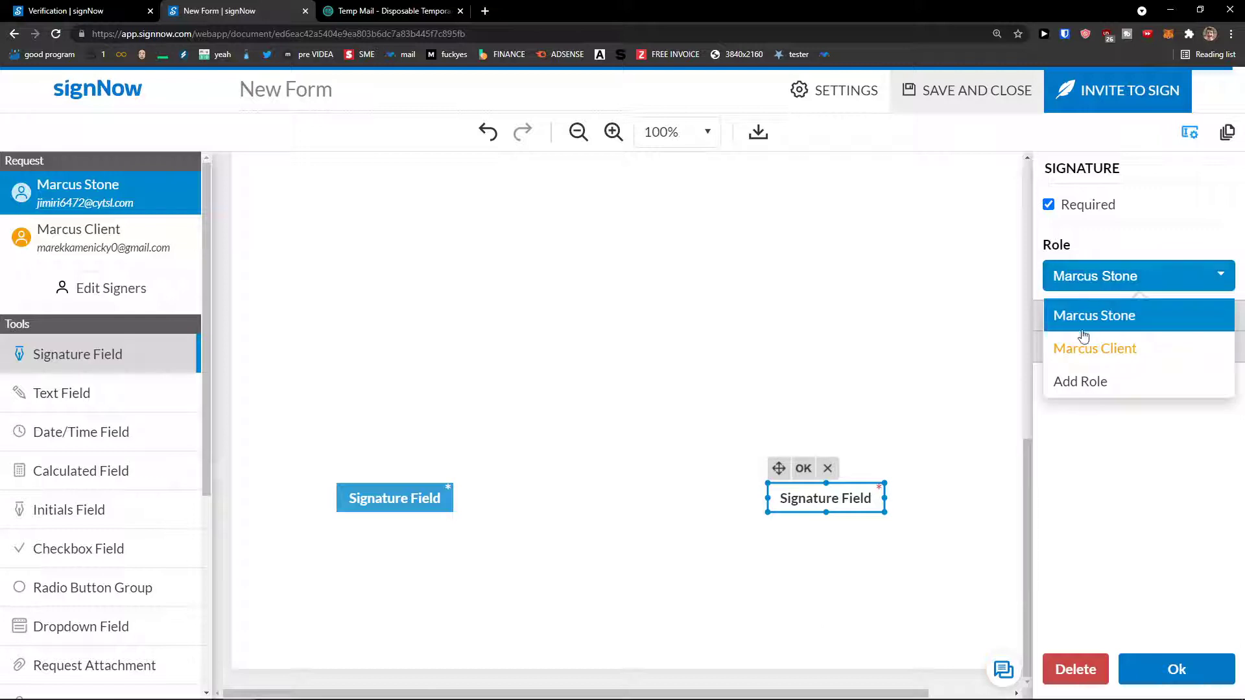
click(1096, 343)
drag(391, 496, 391, 502)
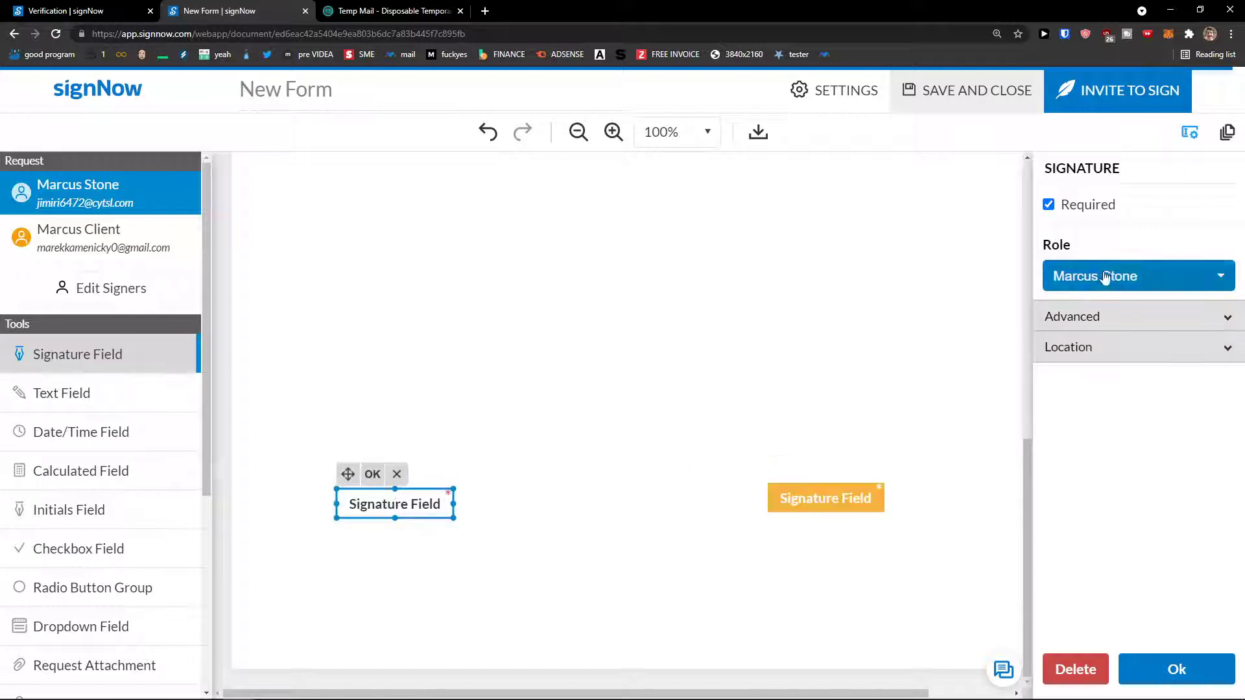
click(138, 397)
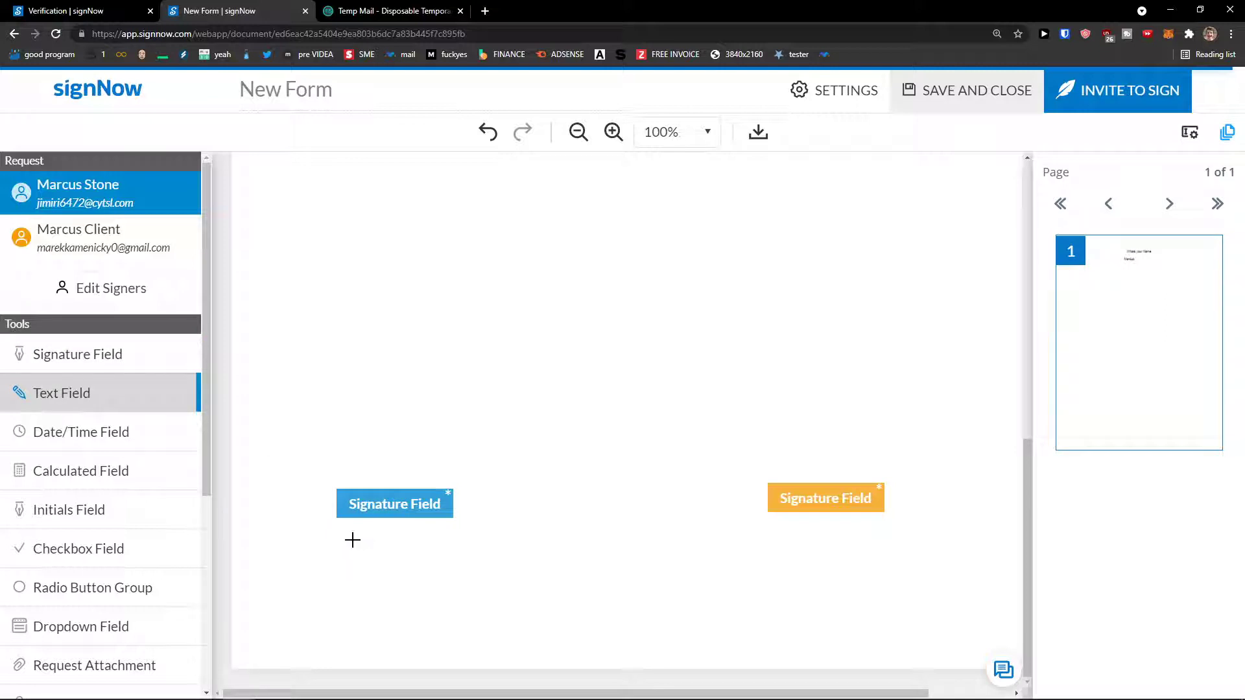
Add a text field above each signature field, left for the first signer, right for the second.
click(348, 469)
drag(422, 474, 396, 474)
click(78, 237)
click(804, 472)
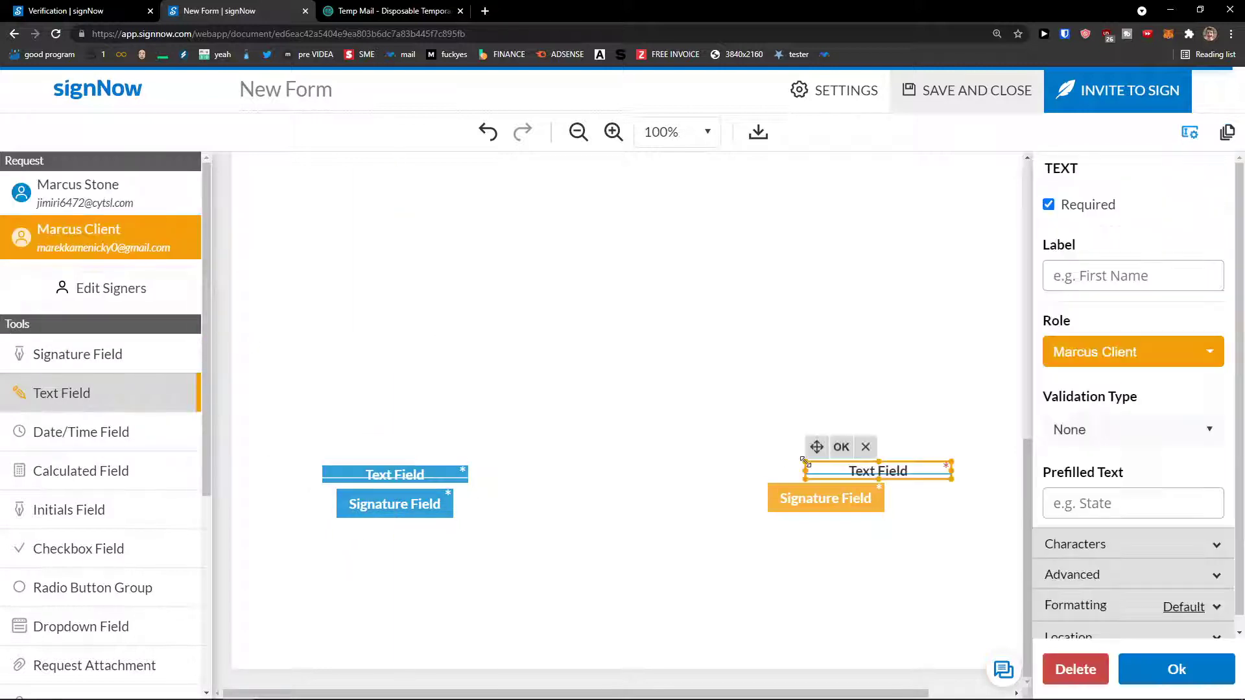
drag(843, 475, 796, 470)
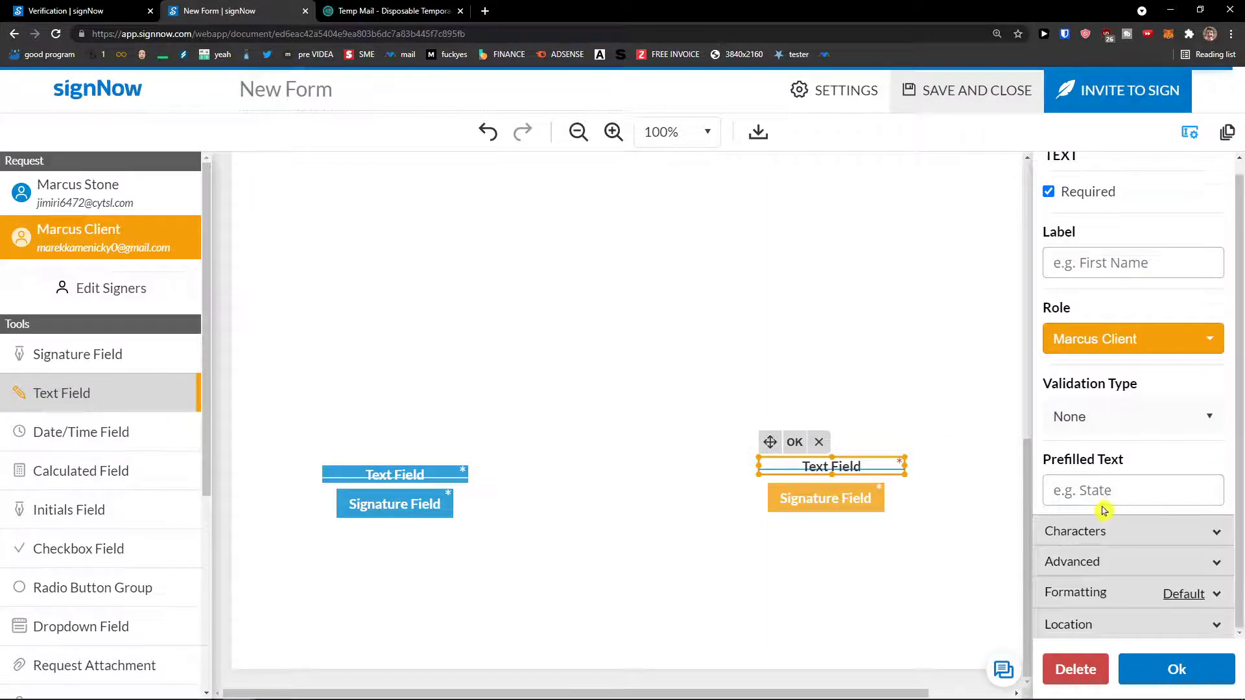
Check the right text field's validation options, leaving Validation Type as None.
click(1118, 418)
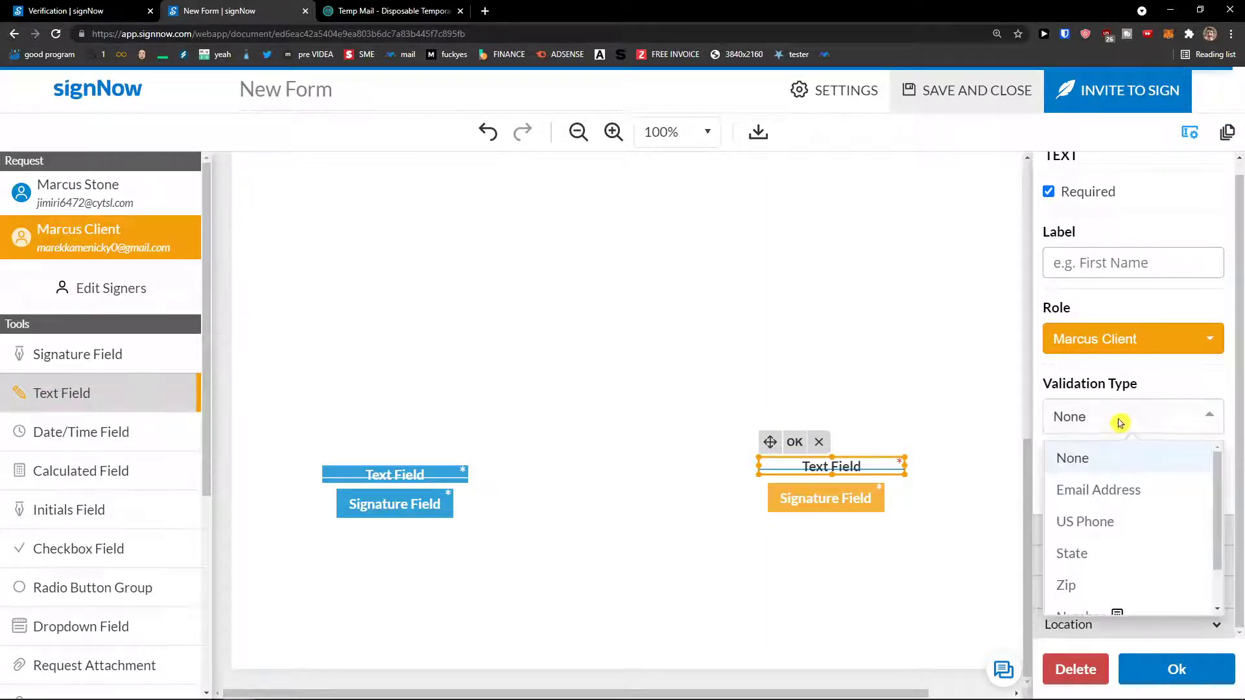
scroll(1129, 496, down, 1)
click(1133, 418)
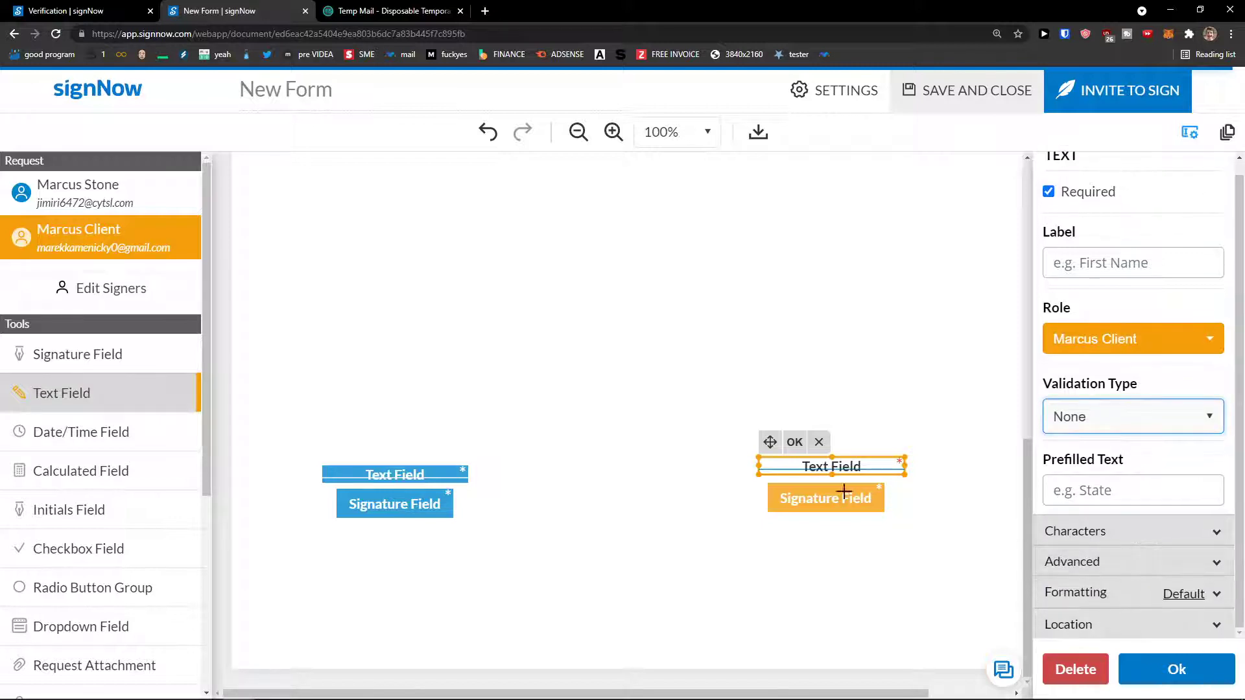
click(153, 435)
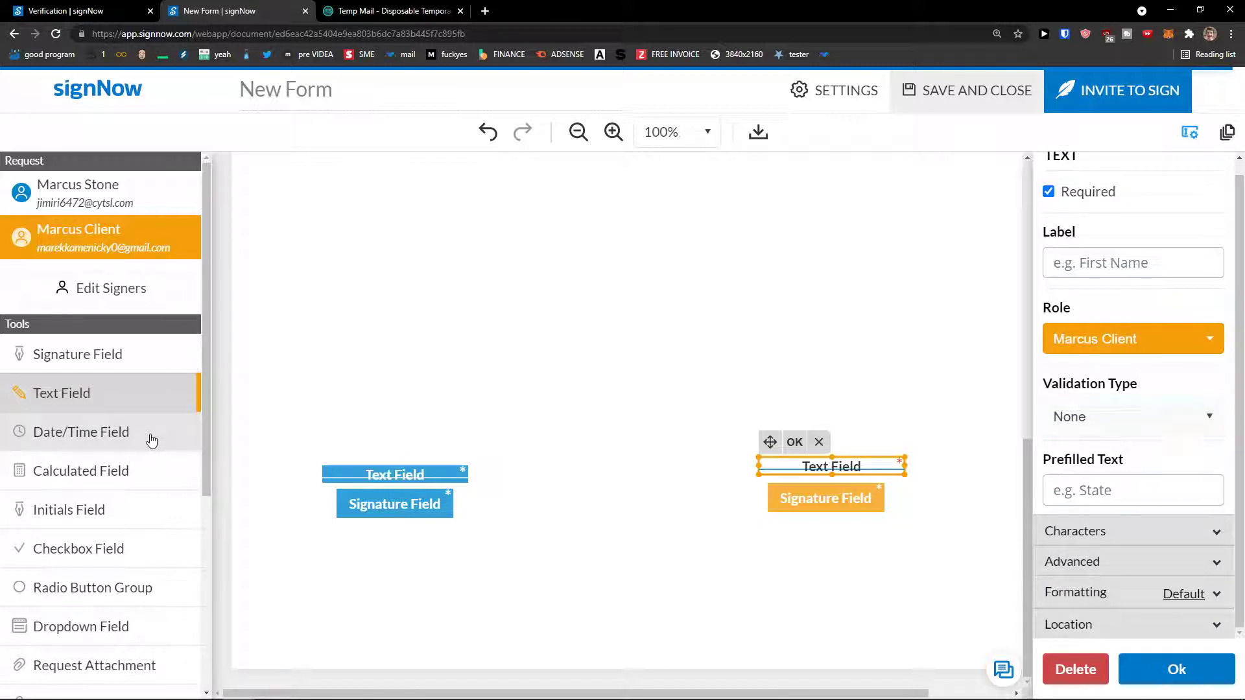
Add a date field below each signature, right for the second signer and left for the first.
click(822, 533)
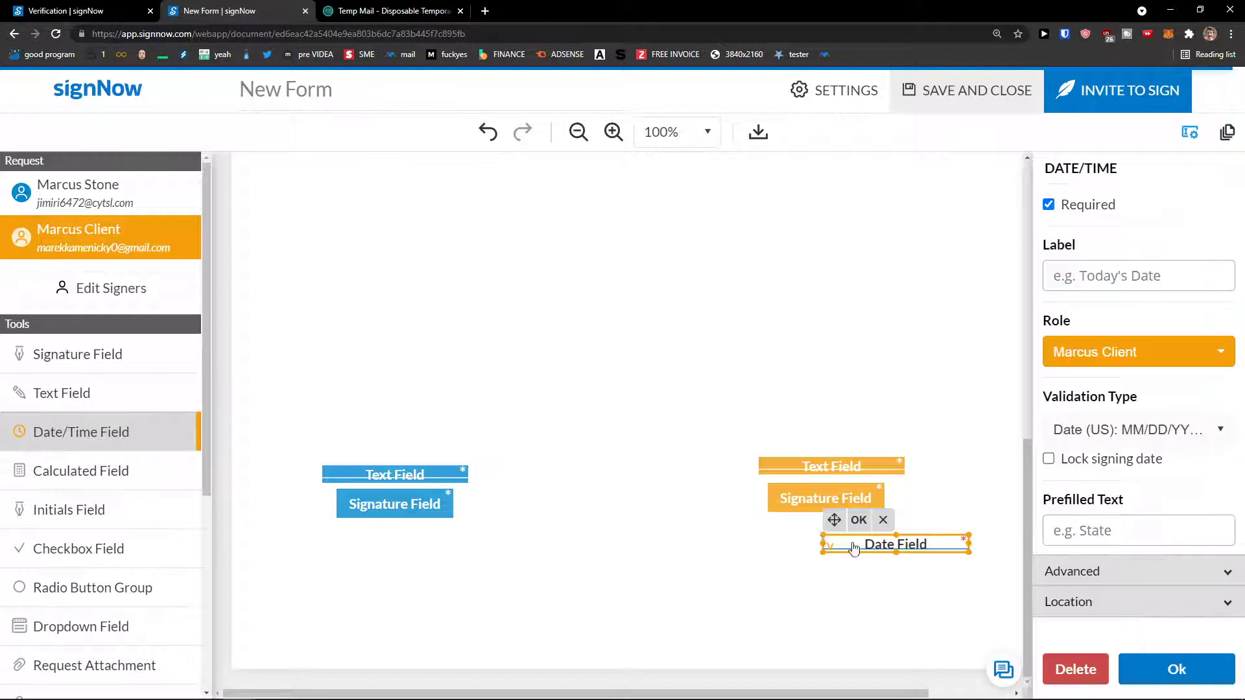
drag(888, 542, 822, 541)
click(26, 194)
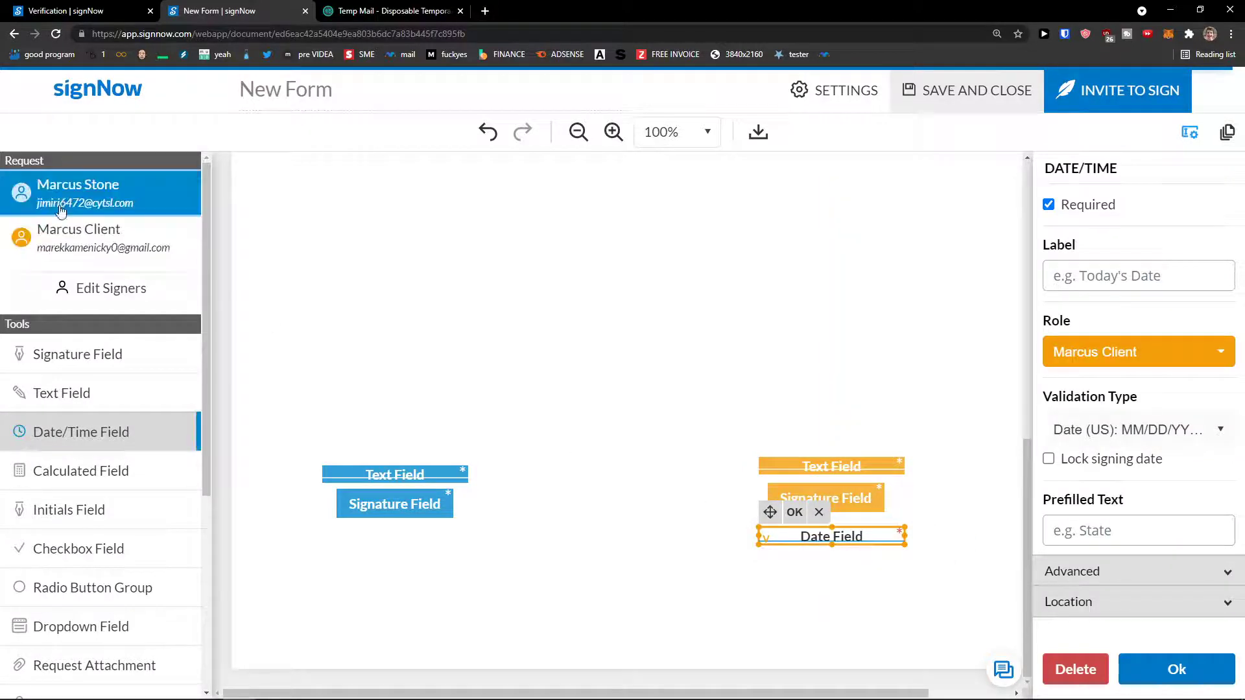
click(101, 435)
click(374, 543)
mouse_move(424, 546)
mouse_down()
mouse_move(373, 544)
mouse_move(378, 591)
mouse_up()
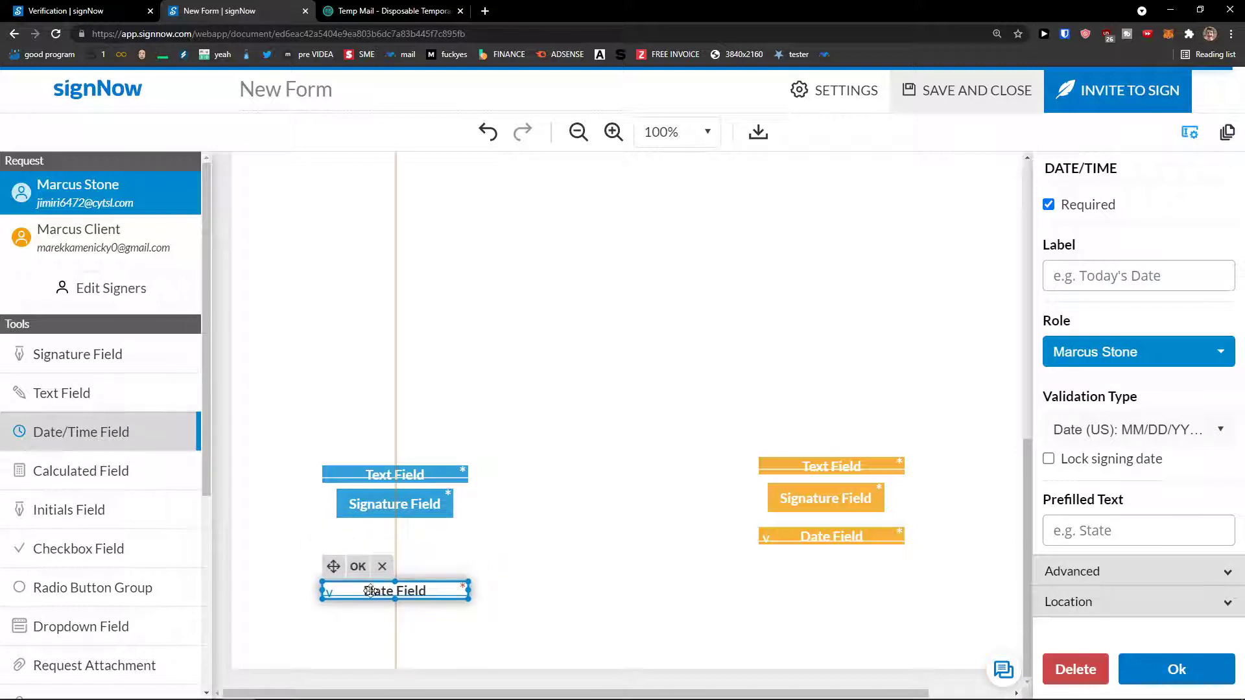
drag(788, 534, 787, 588)
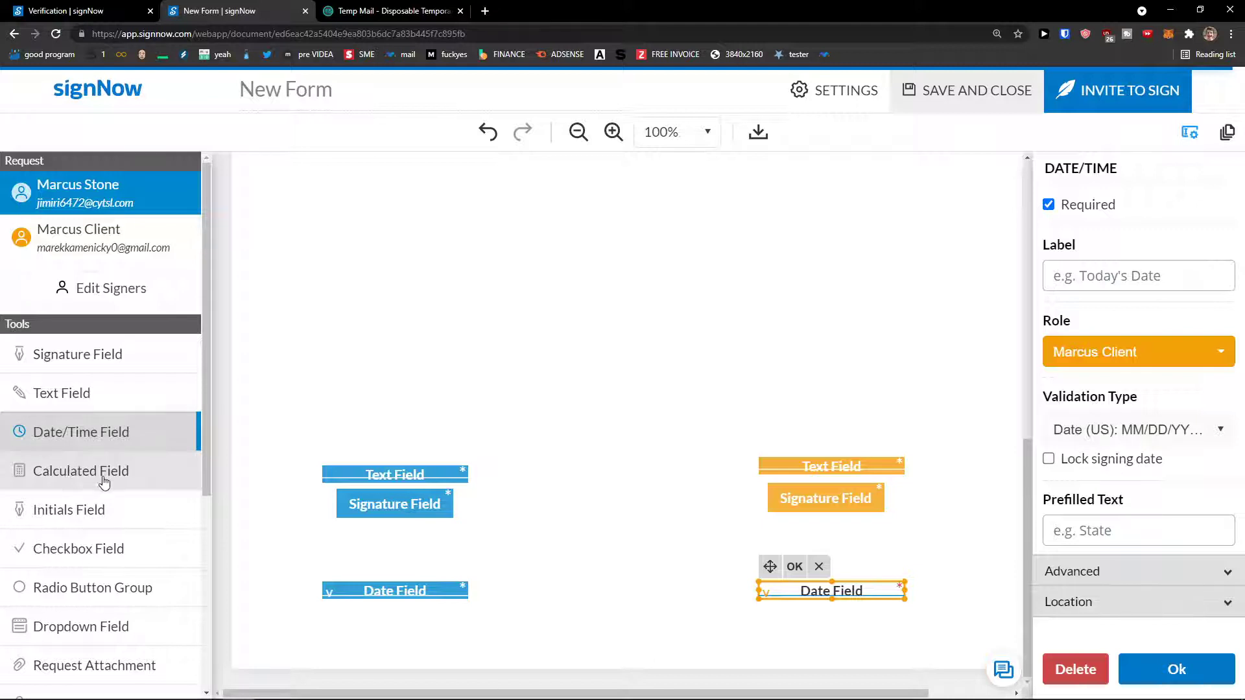
scroll(103, 483, down, 1)
click(102, 446)
Place the blue initials between its signature and date fields, plus orange initials under the second signer's signature.
click(398, 562)
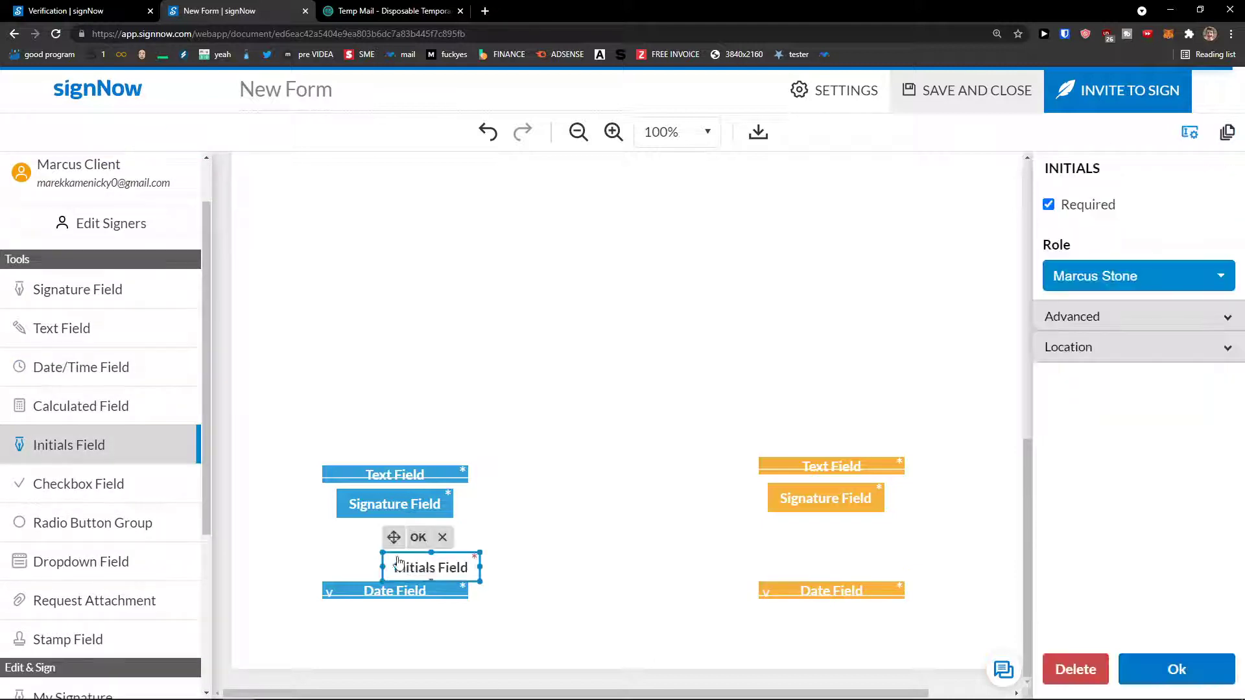
drag(399, 562, 362, 543)
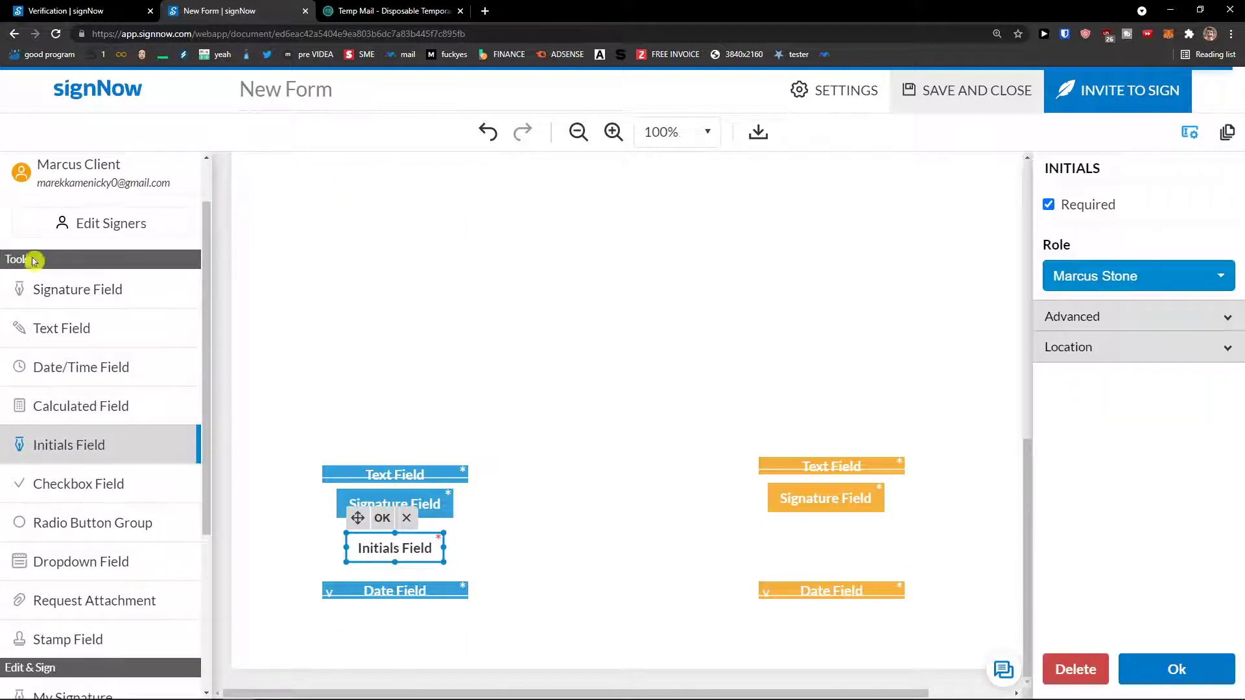
click(97, 177)
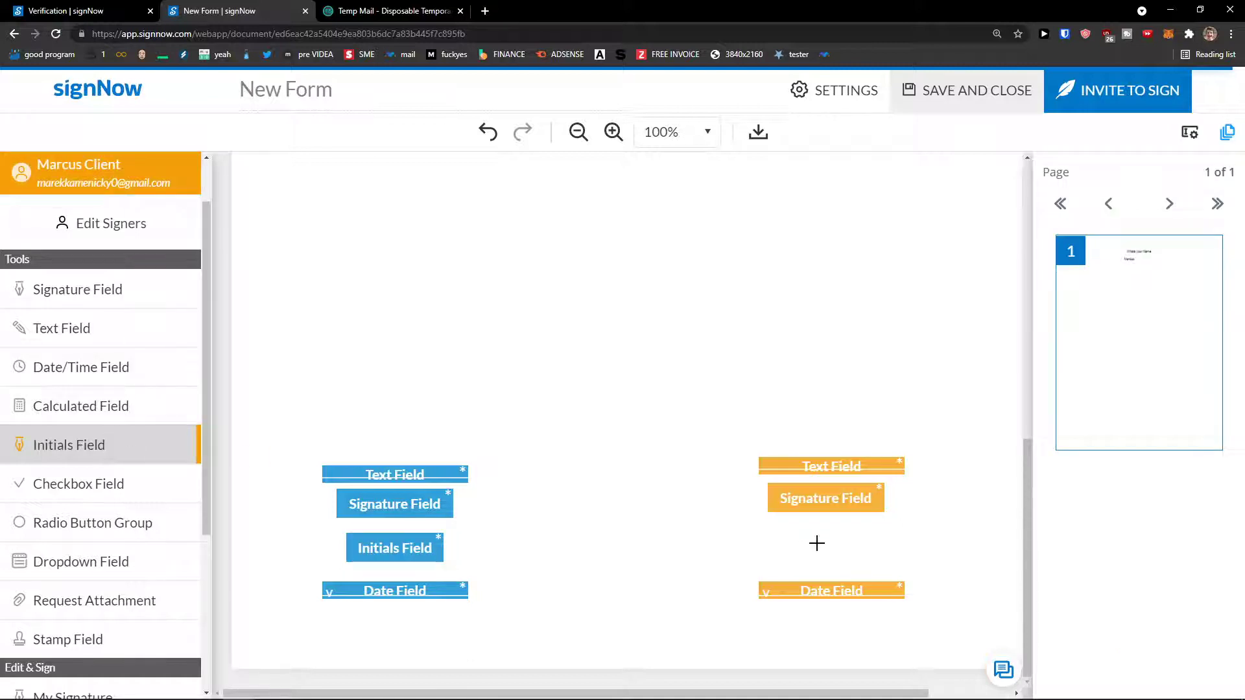
click(816, 543)
drag(843, 556, 807, 547)
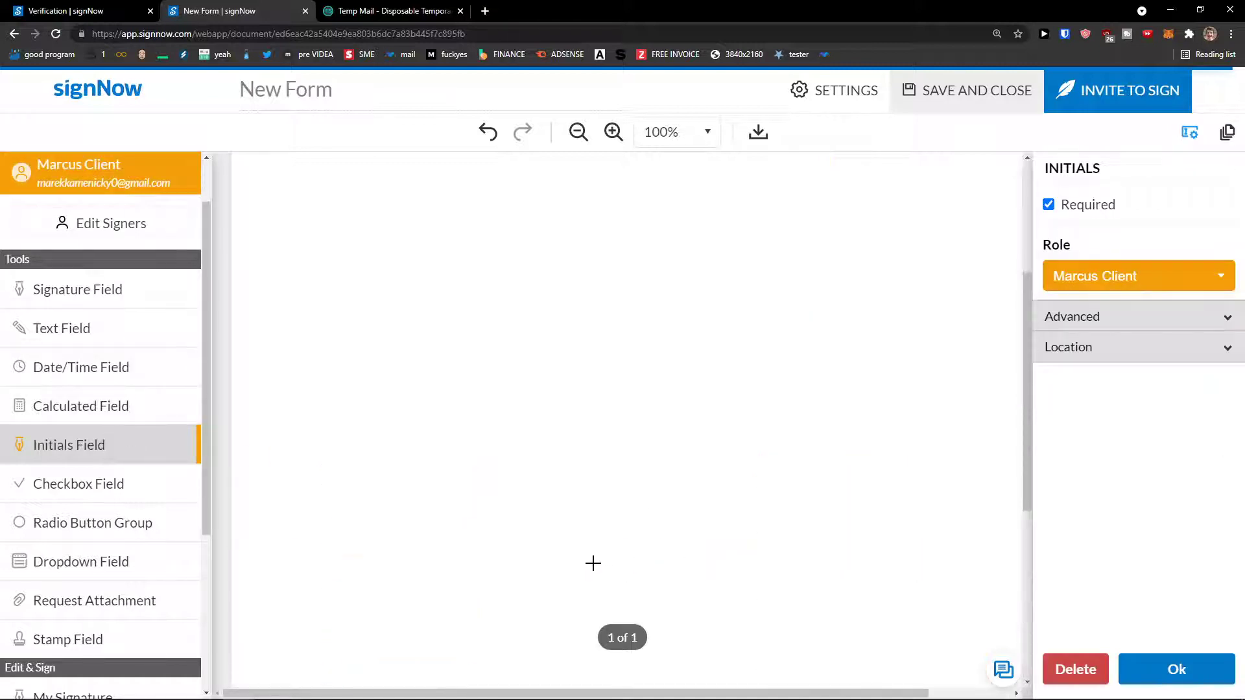
scroll(126, 506, down, 1)
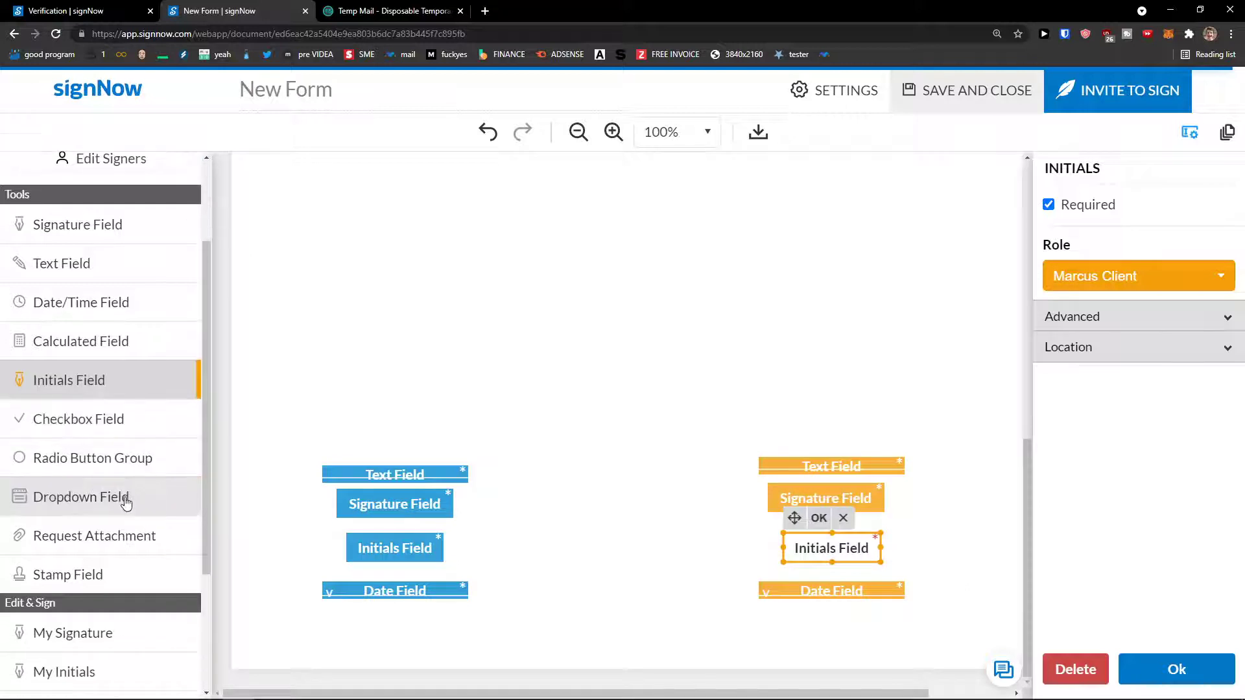
scroll(128, 503, down, 2)
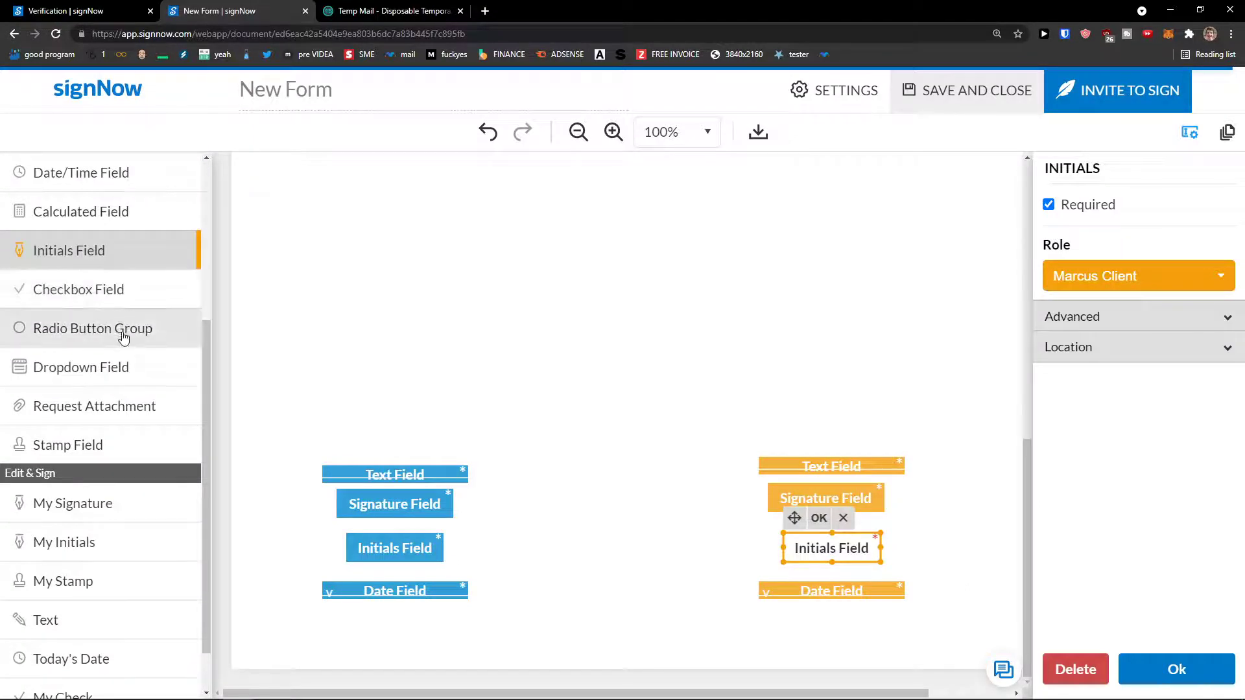
scroll(133, 340, down, 1)
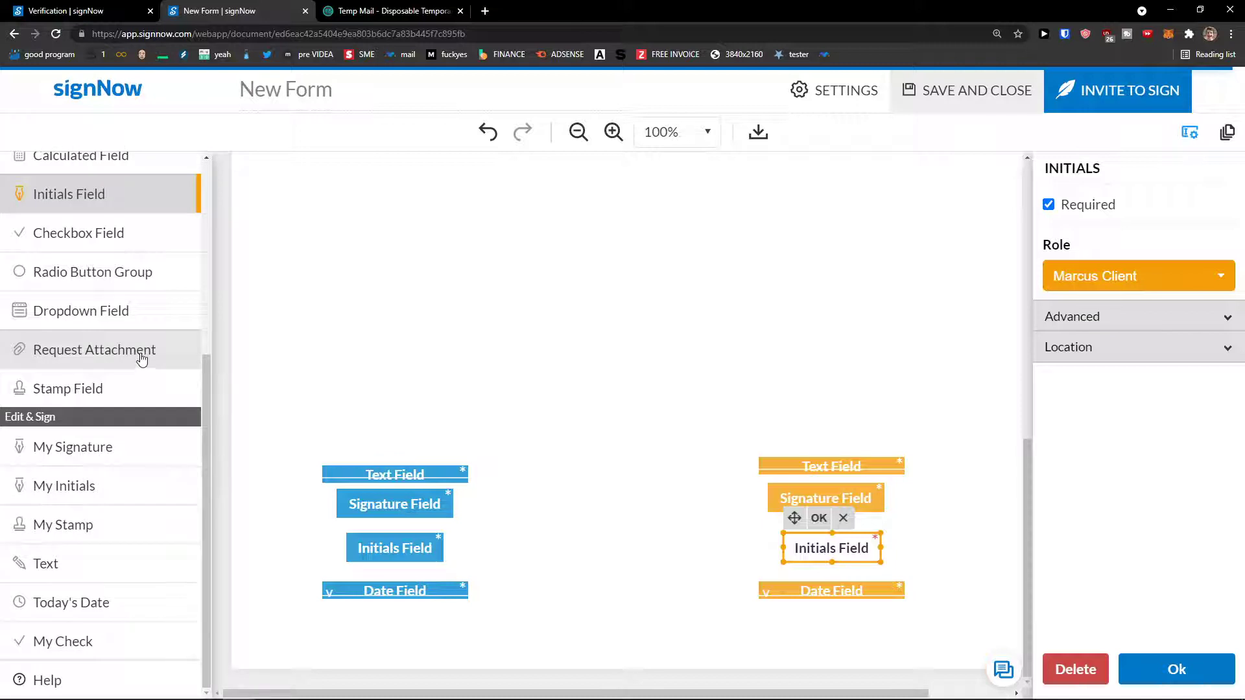
click(142, 358)
Add an attachment field above the orange fields, view its settings, then delete it.
click(713, 648)
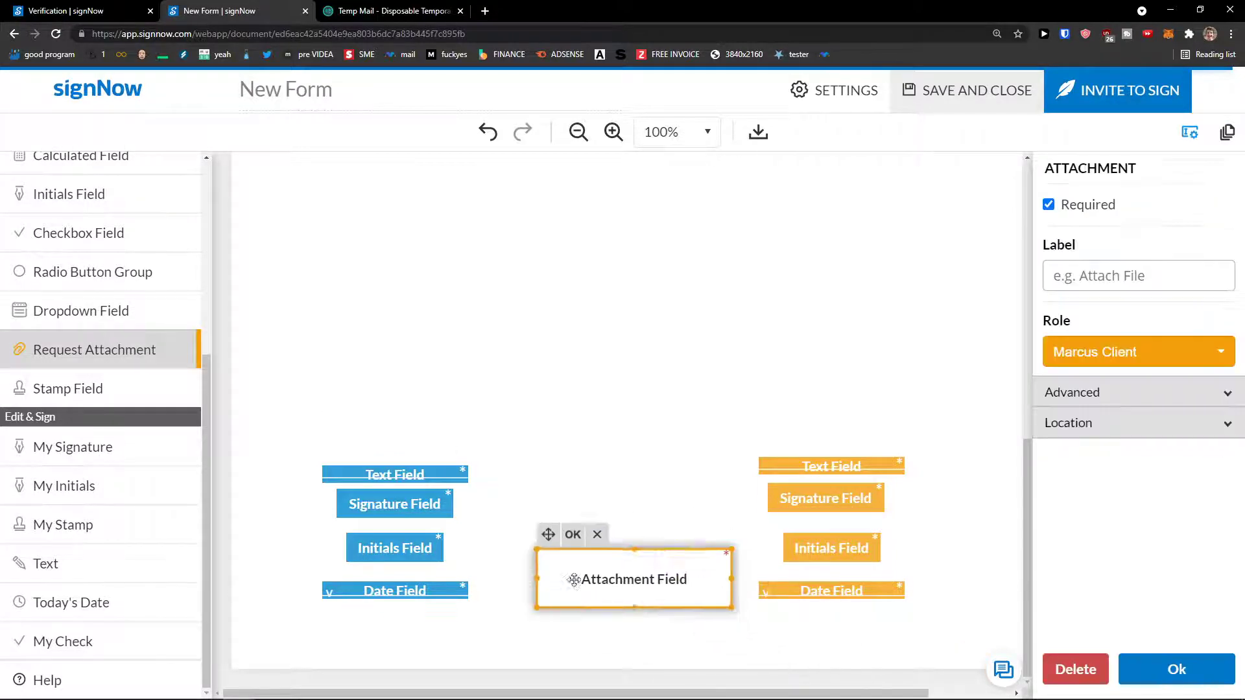
drag(574, 579, 781, 398)
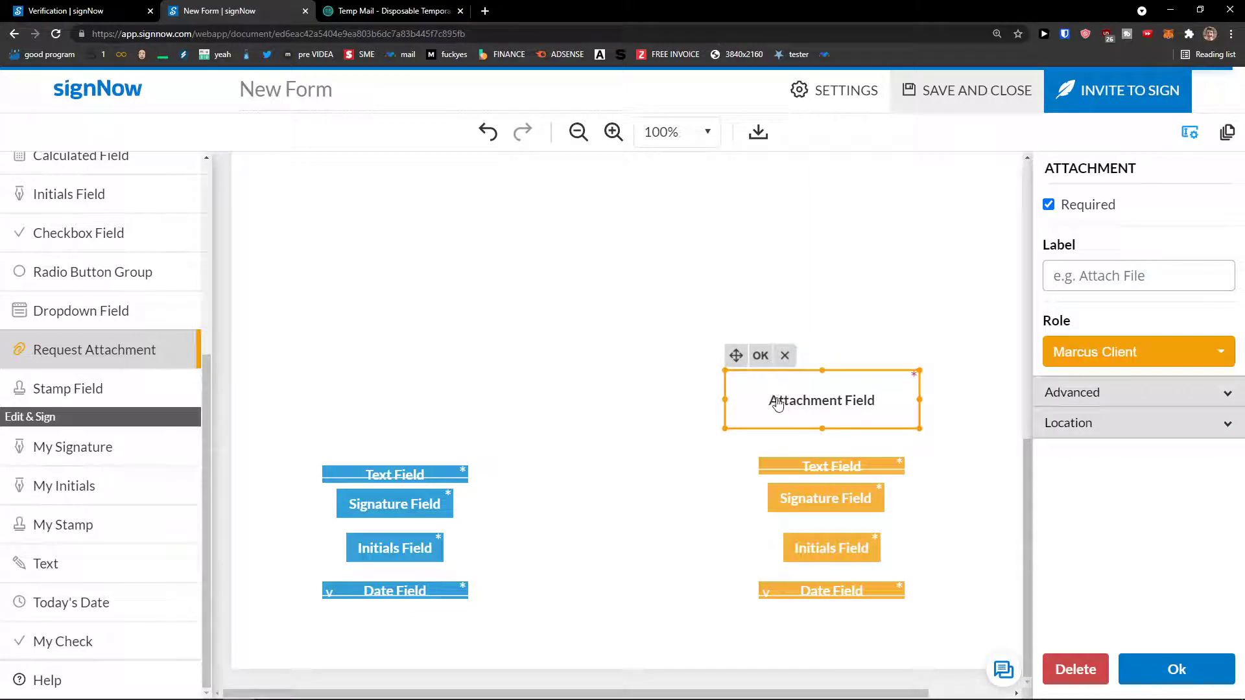
click(1096, 393)
click(1129, 540)
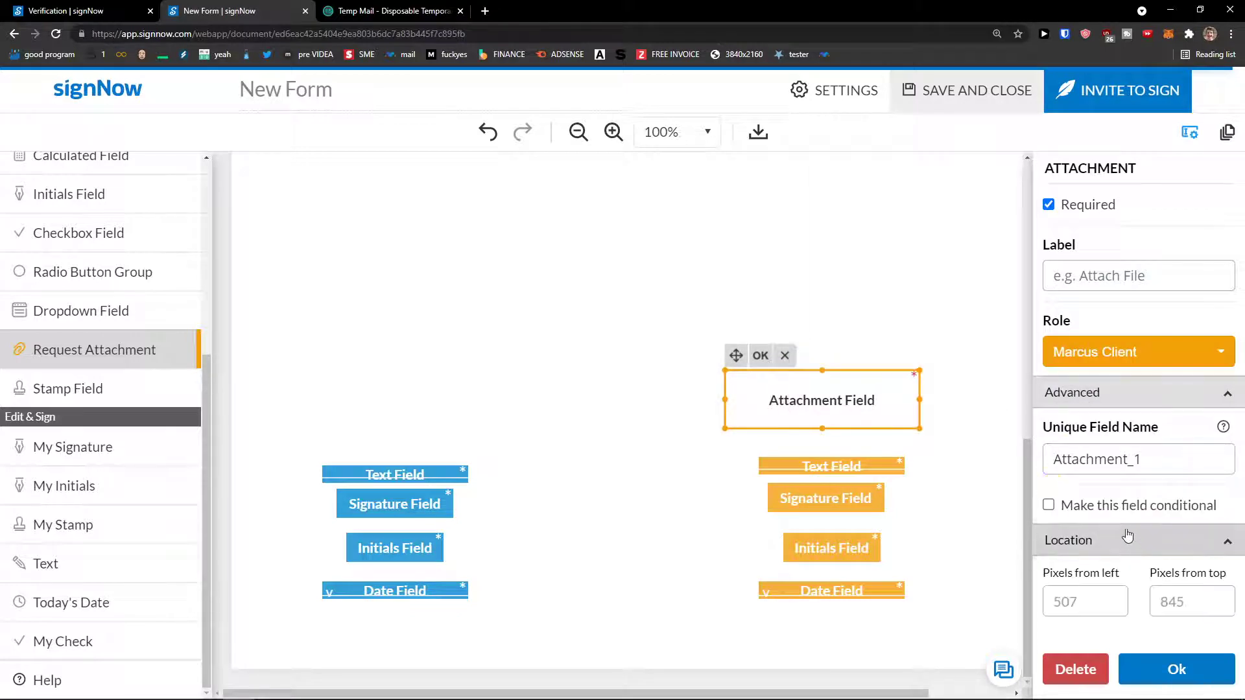
key(Delete)
scroll(172, 433, up, 4)
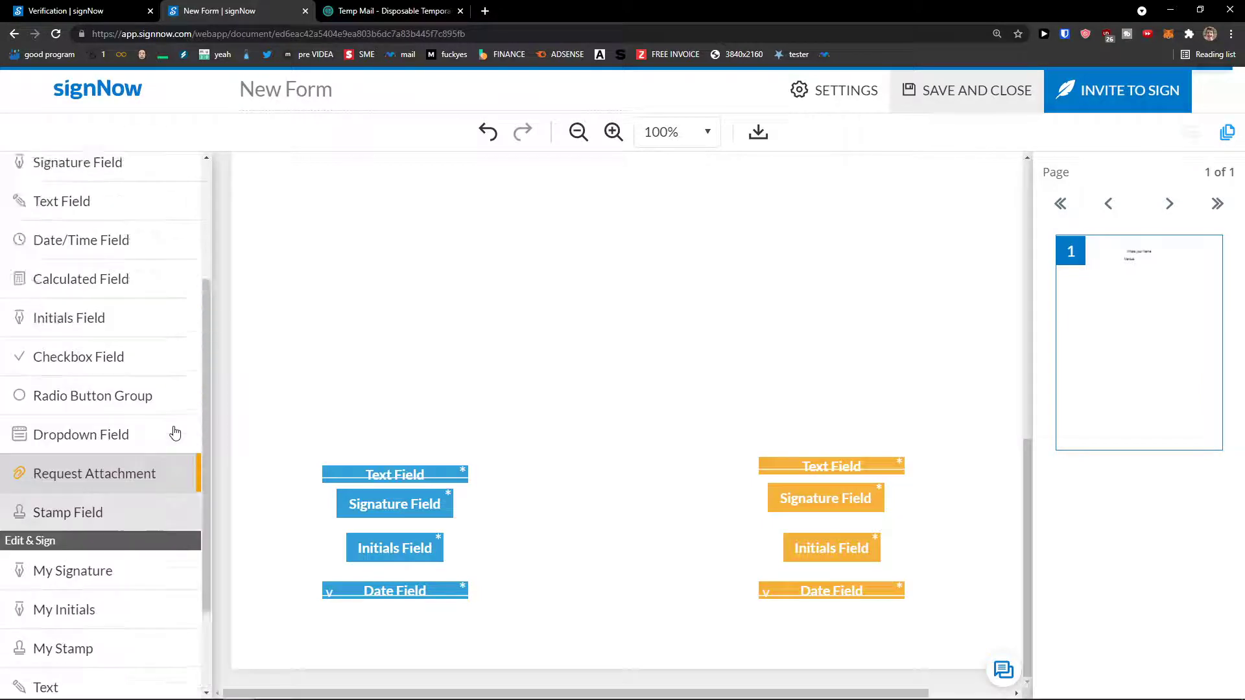
scroll(173, 433, down, 4)
Try placing your own signature on the page, then cancel the signature choice.
click(113, 457)
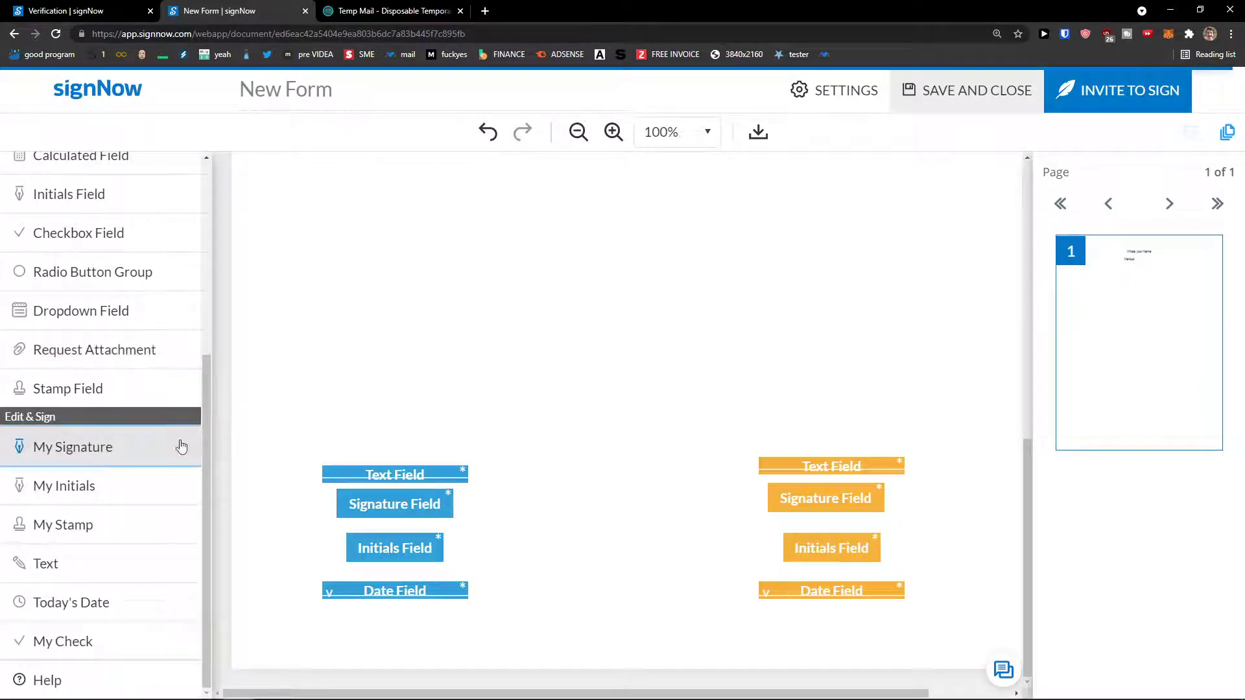
click(416, 417)
click(969, 134)
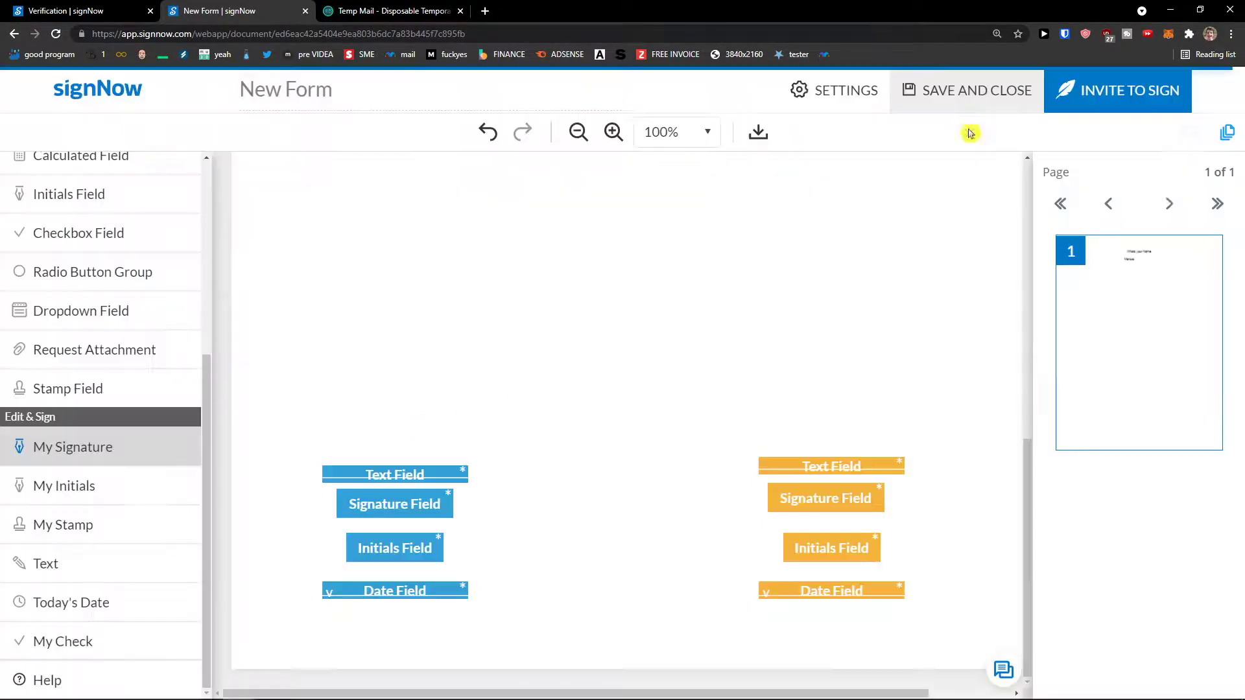
scroll(126, 397, up, 4)
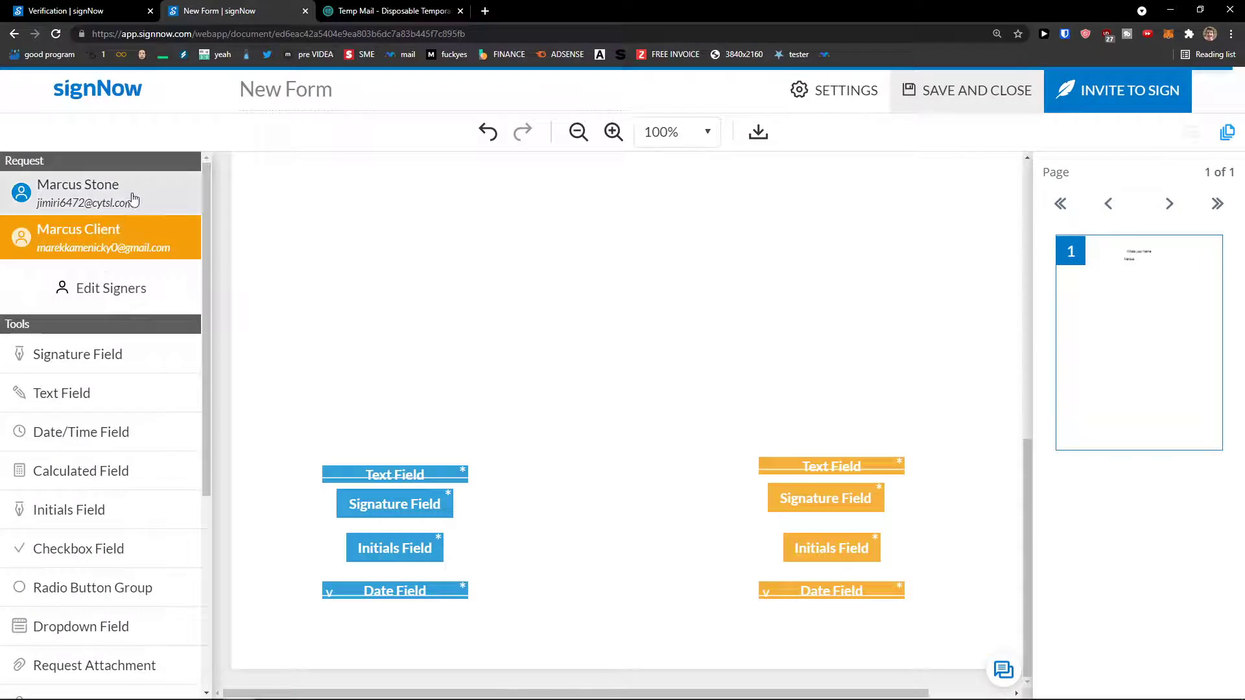
Switch between the signers, then bring up the Select Your Signature dialog on the page.
click(132, 207)
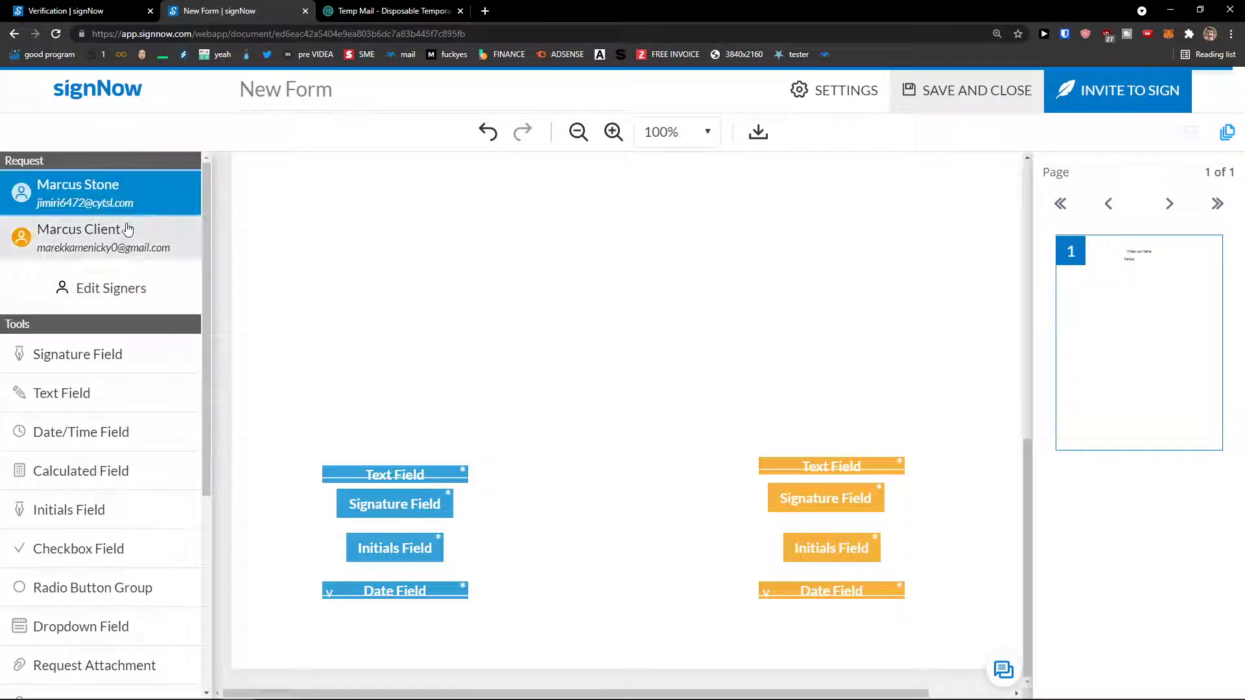
click(128, 230)
scroll(123, 350, down, 5)
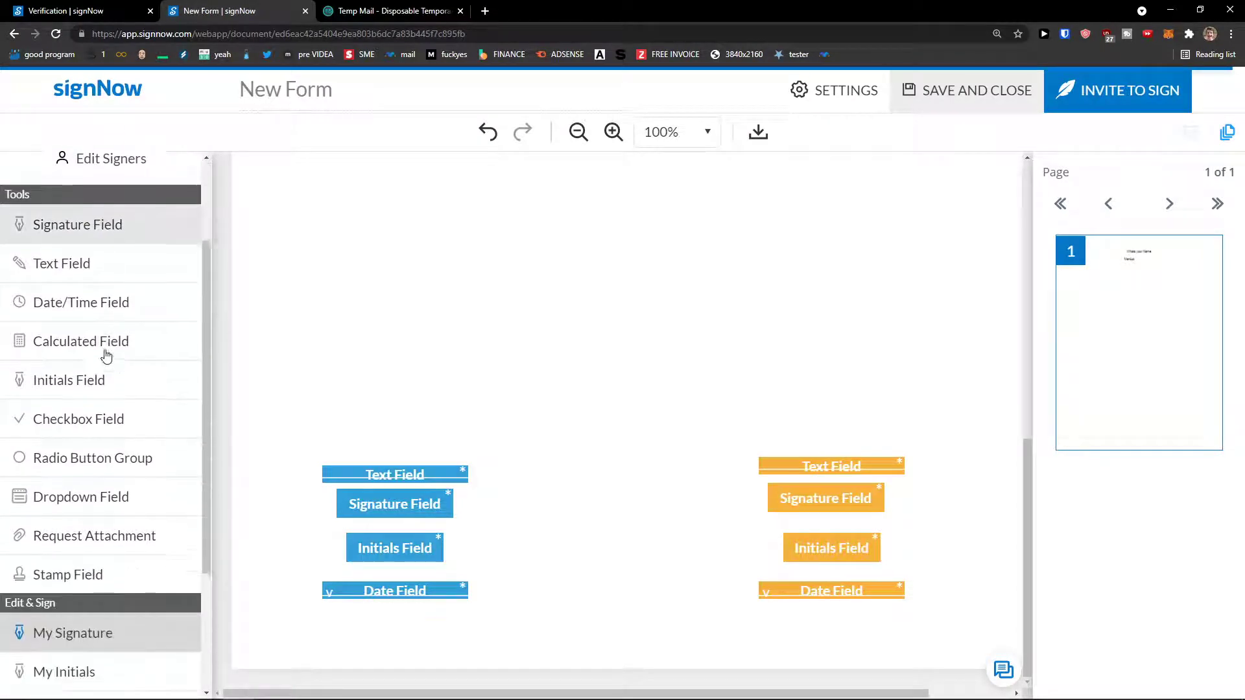
scroll(126, 363, up, 3)
scroll(138, 445, down, 3)
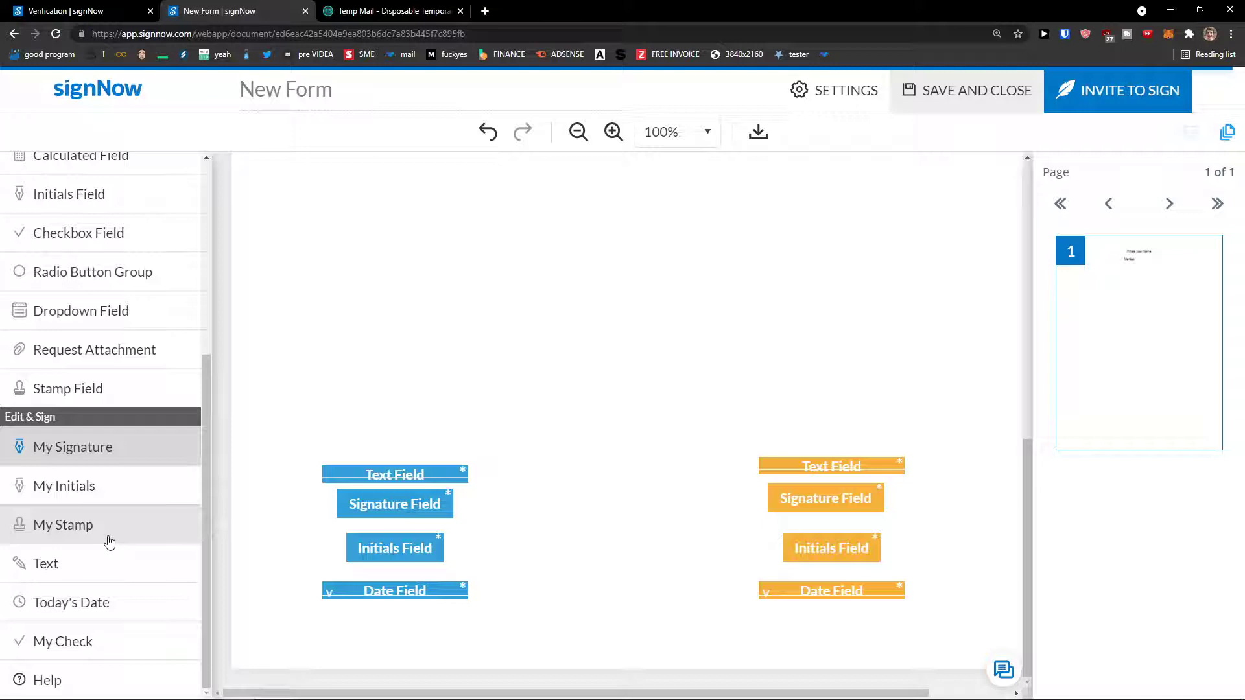
click(119, 454)
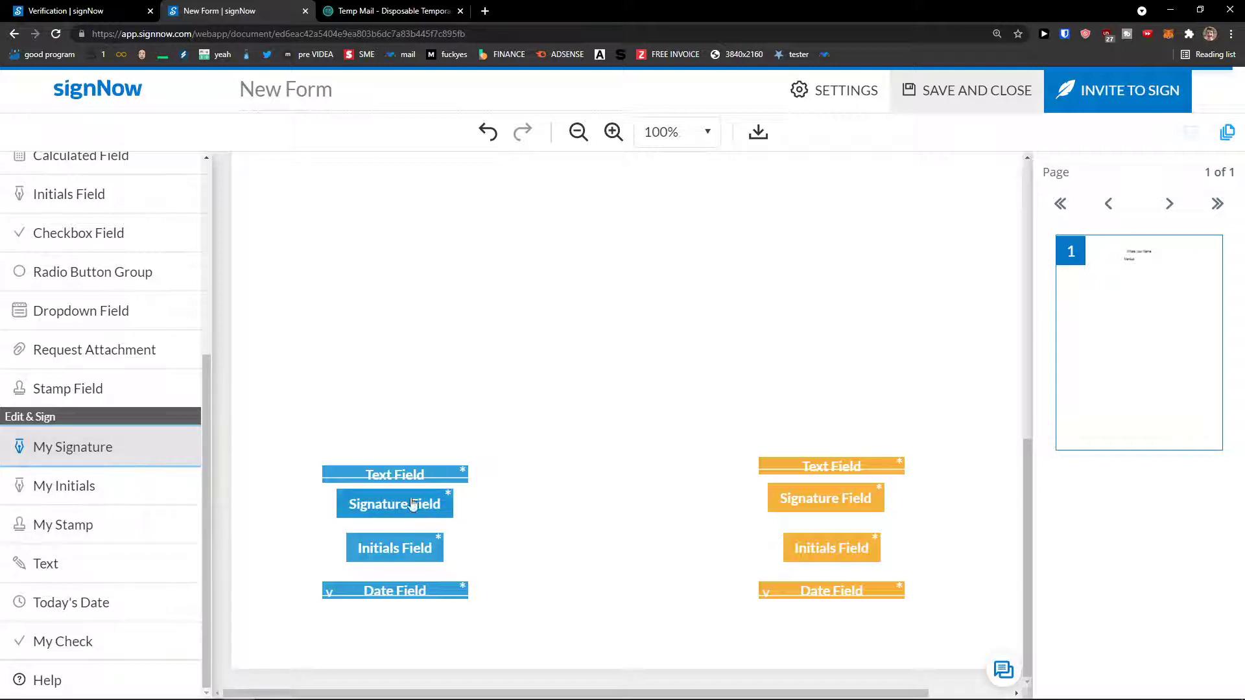
click(375, 391)
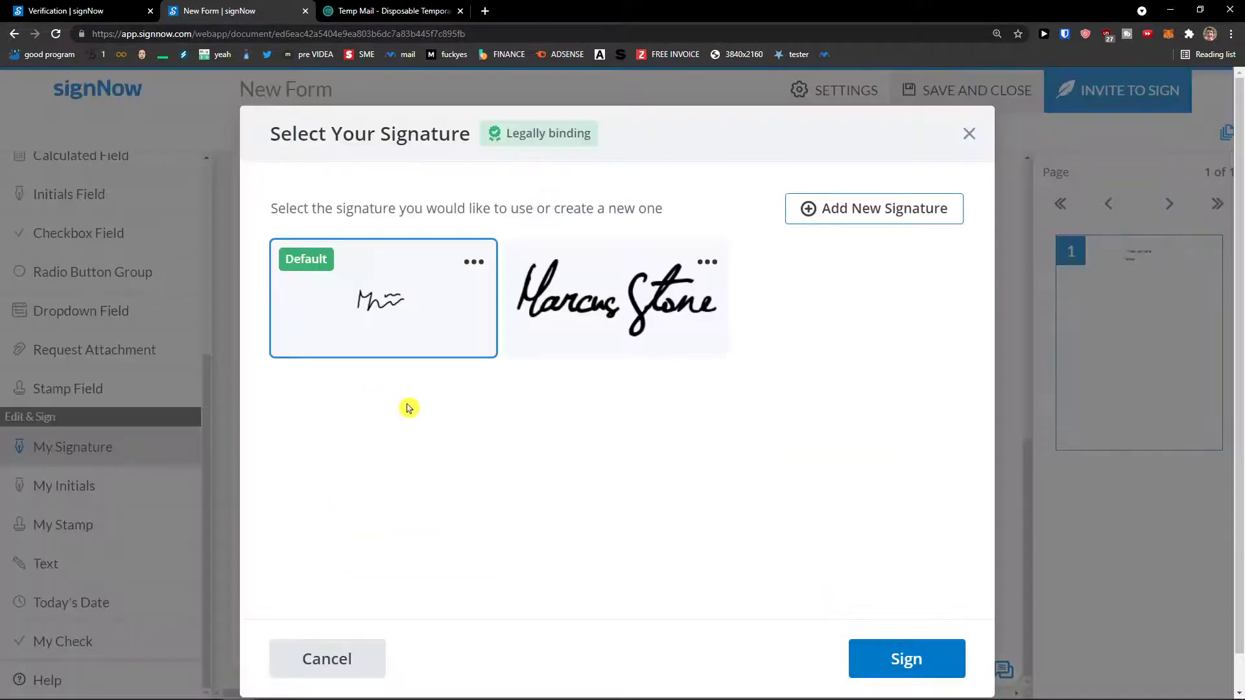
Sign with the full handwritten signature and move it up above the signer fields.
click(543, 293)
click(901, 642)
click(415, 433)
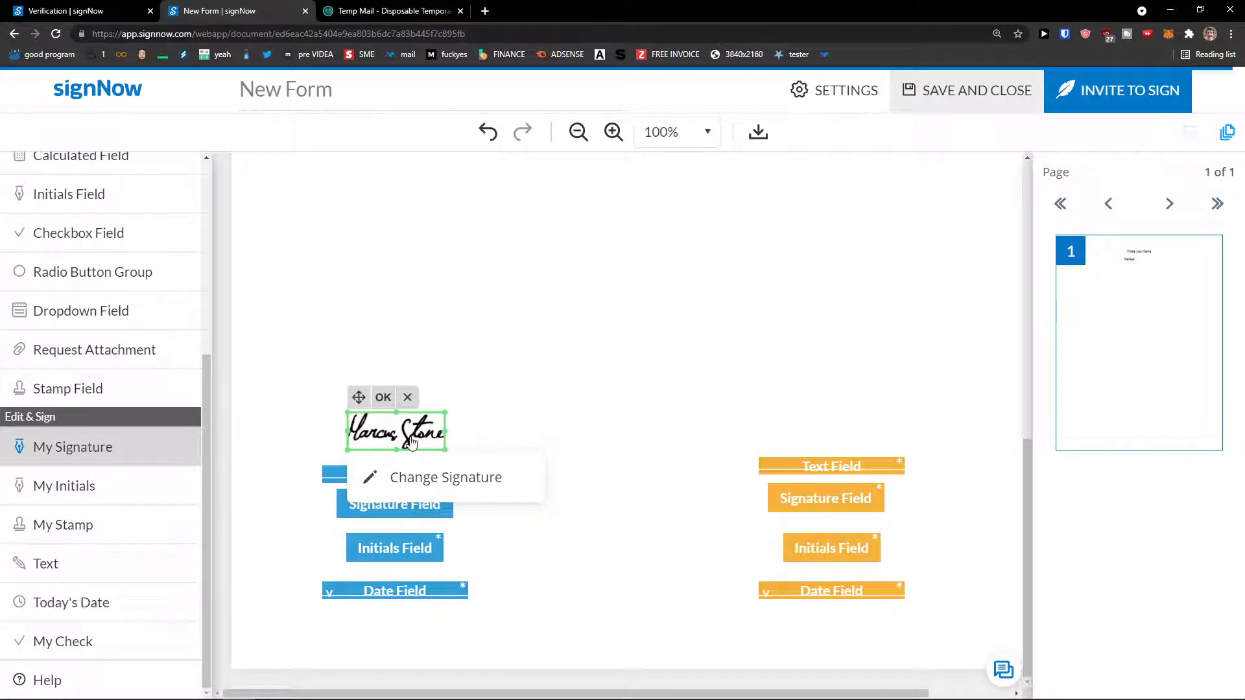
mouse_move(402, 439)
mouse_down()
mouse_move(436, 508)
mouse_move(406, 425)
mouse_up()
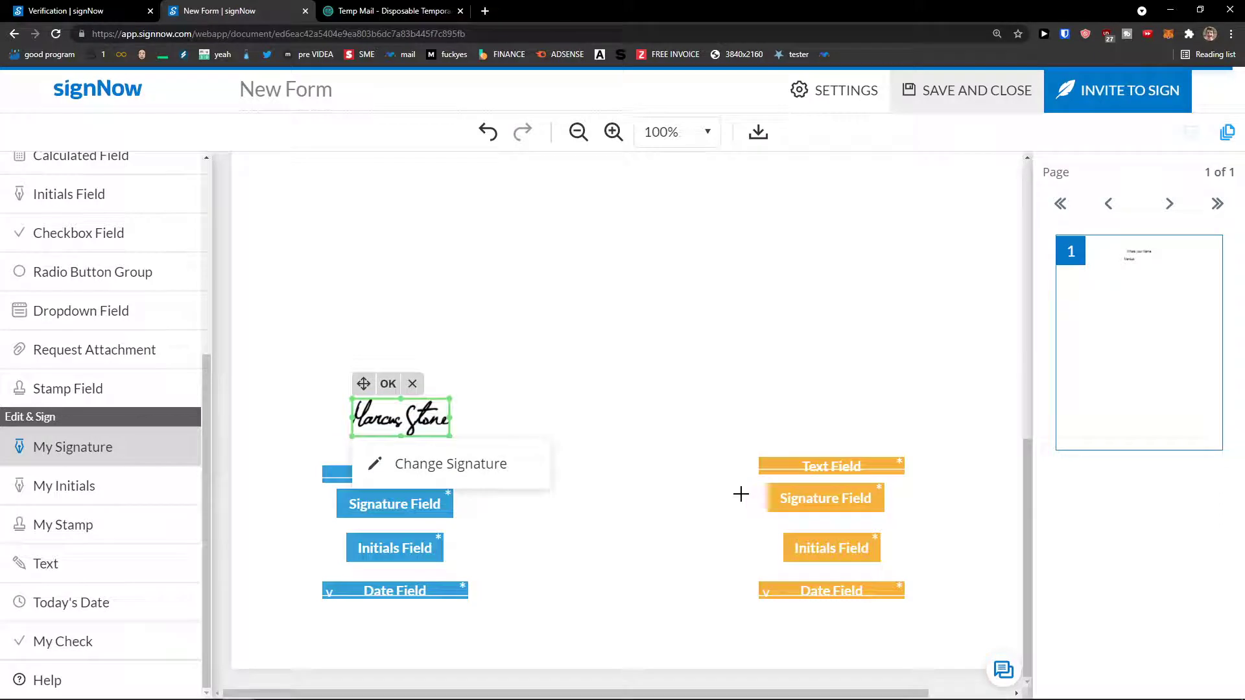
scroll(738, 496, up, 2)
scroll(675, 474, down, 2)
drag(410, 422, 406, 309)
Add the default MS initials just below the signature.
click(394, 409)
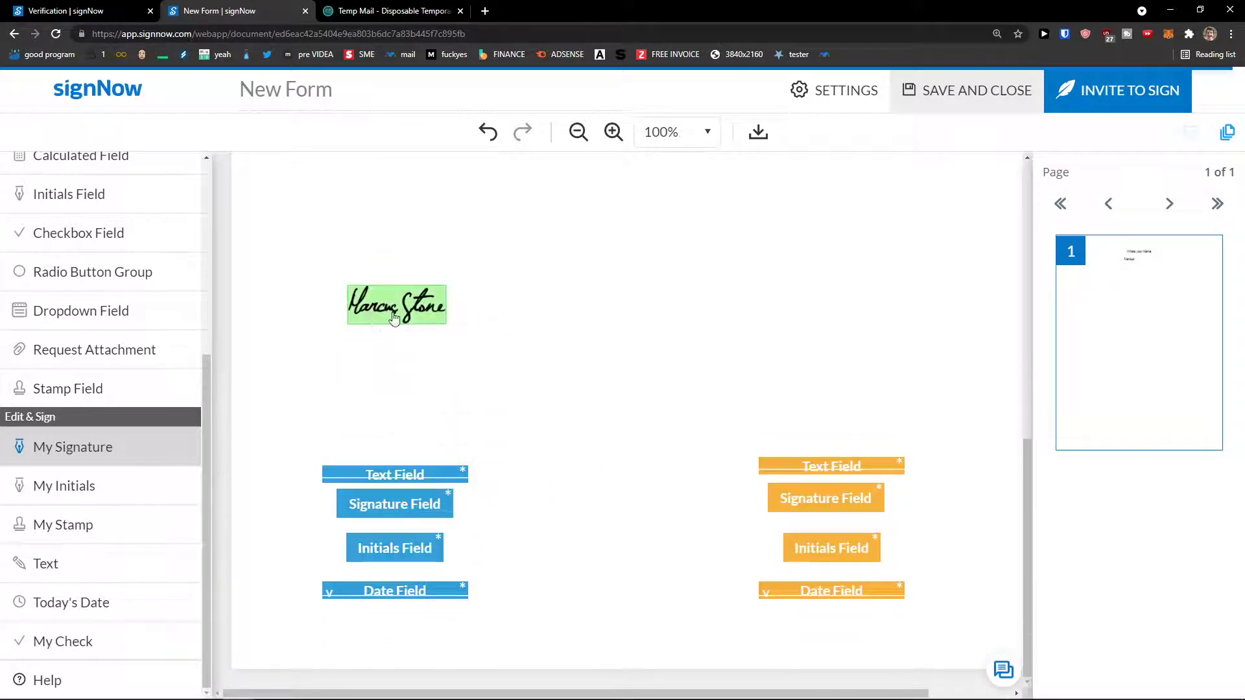
click(65, 486)
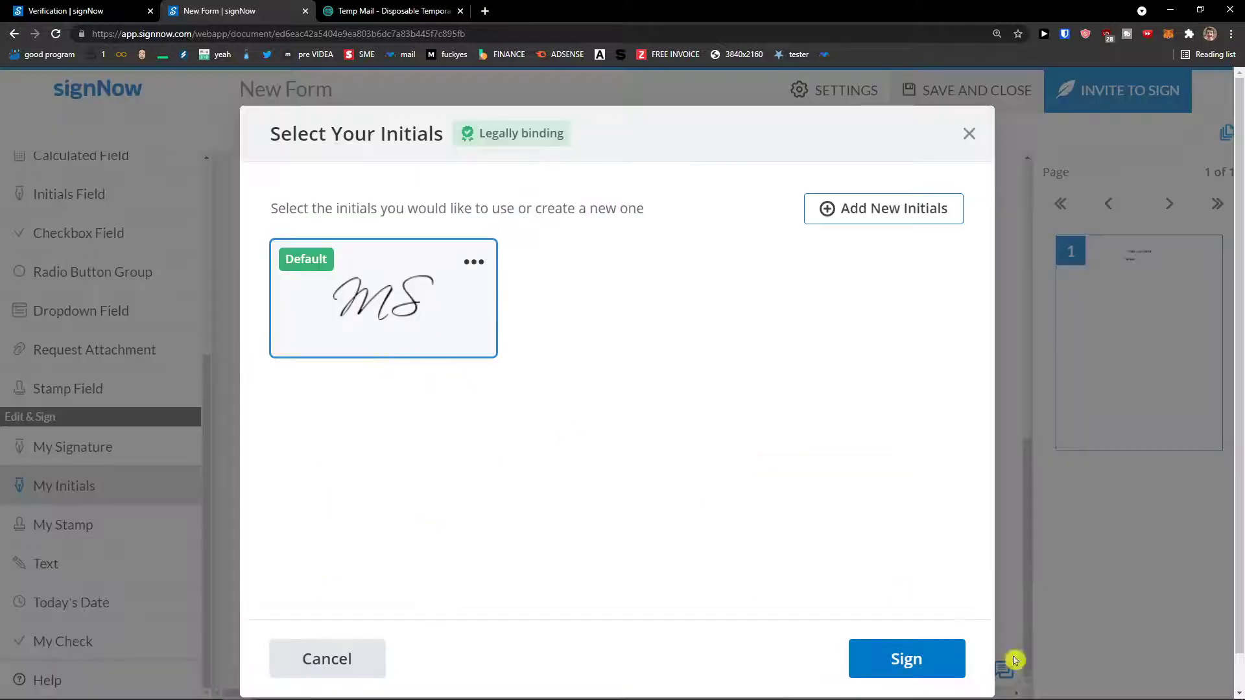
click(933, 659)
drag(451, 395, 387, 367)
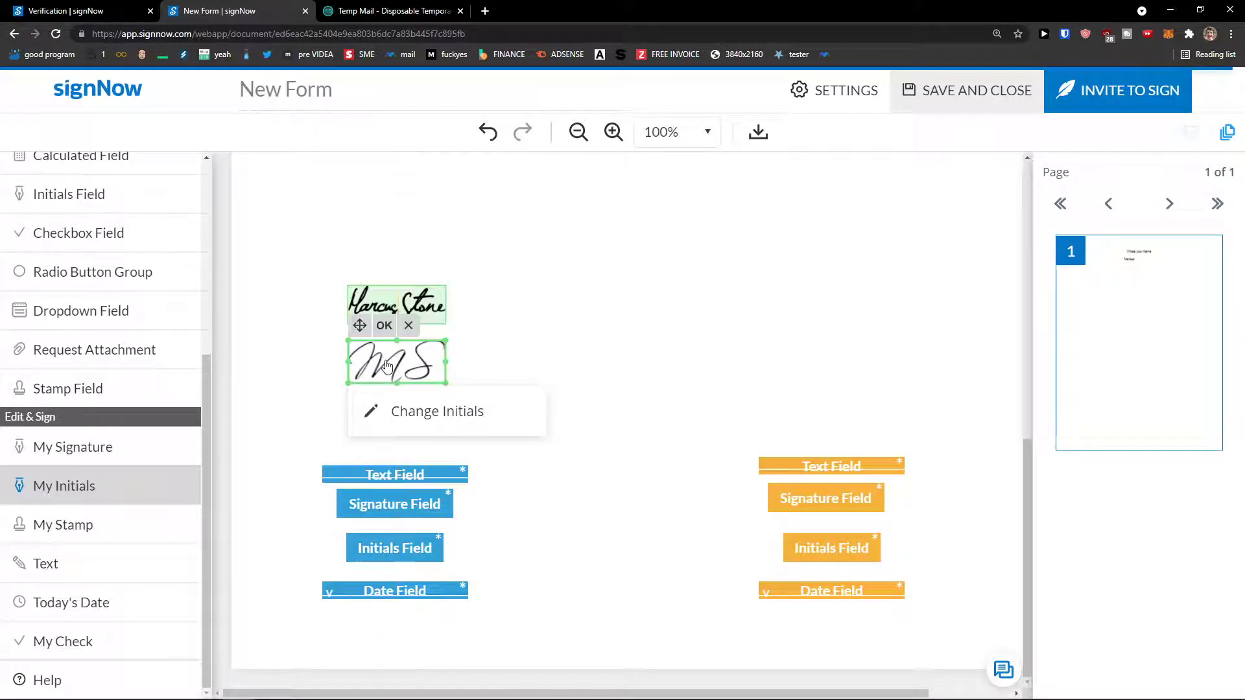
Add today's date, 08/19/2021, and line it up under the initials beneath the signature.
click(102, 597)
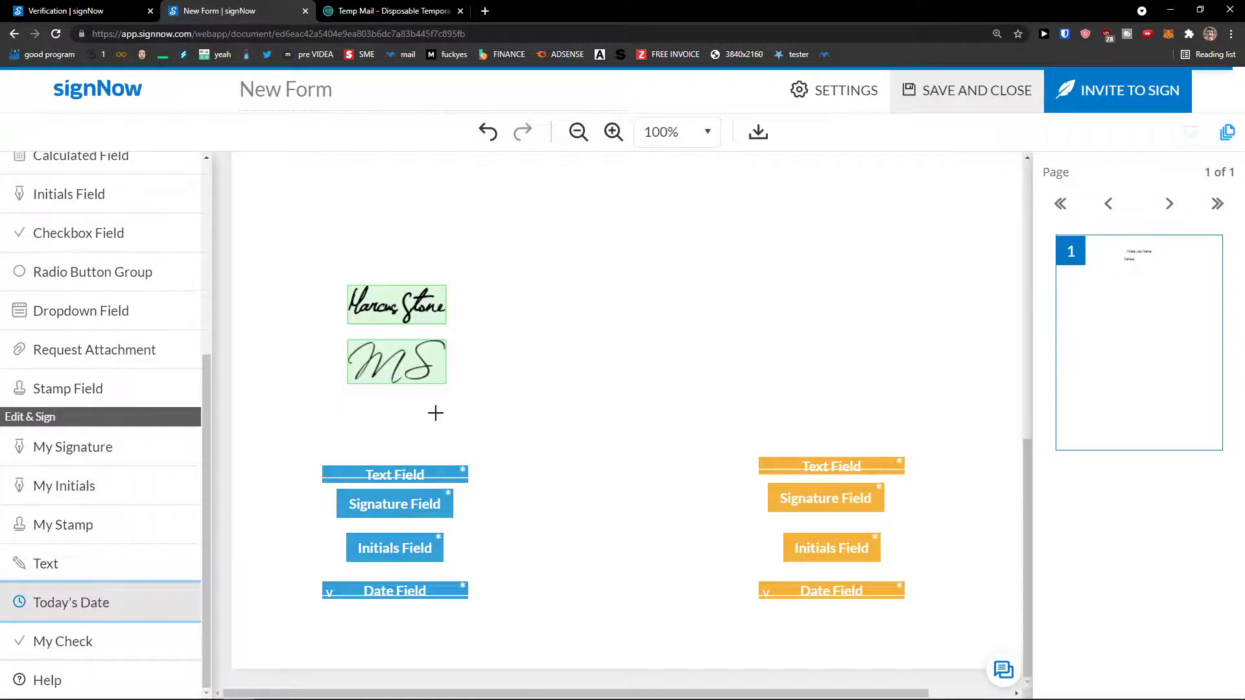
click(480, 372)
drag(428, 363, 414, 395)
drag(520, 382, 533, 387)
click(519, 383)
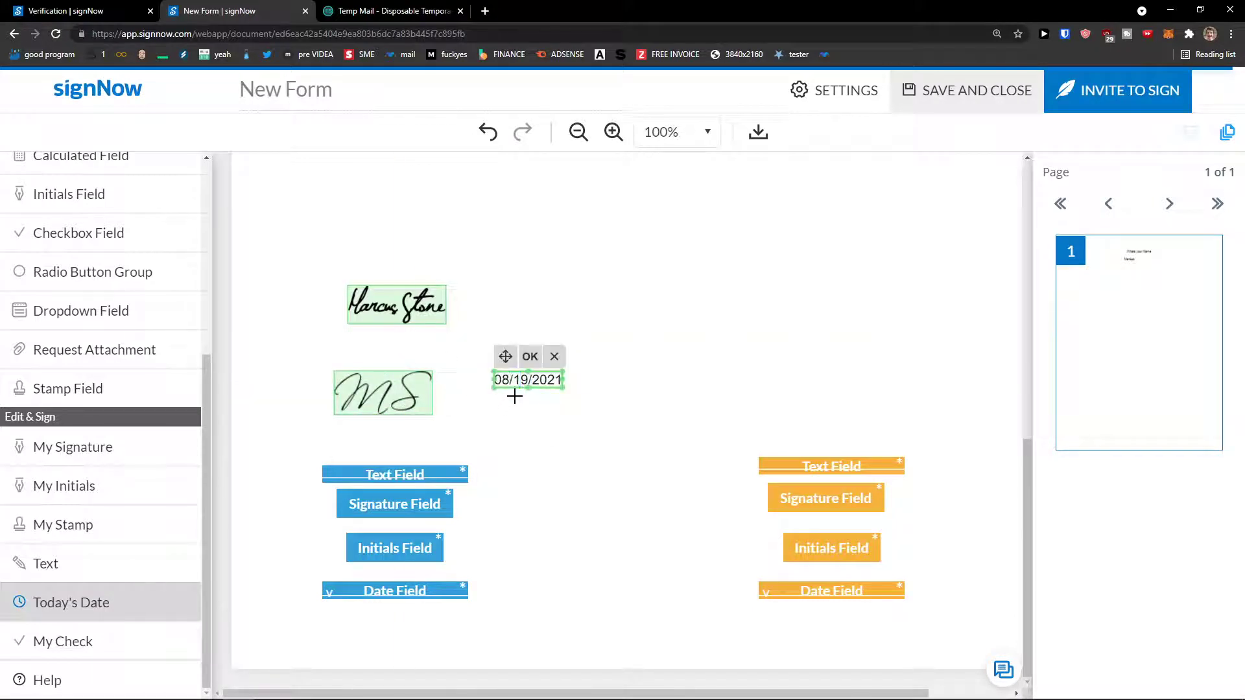
drag(501, 380, 390, 428)
drag(355, 389, 367, 360)
click(357, 430)
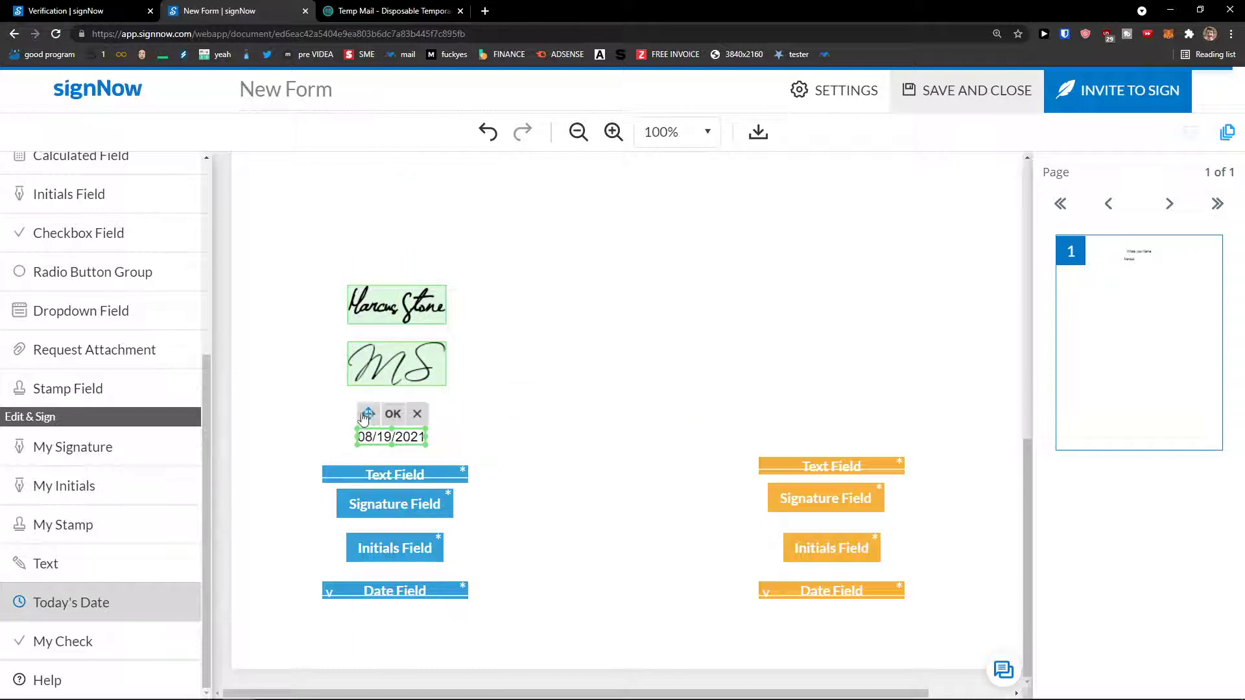
drag(365, 416, 370, 402)
click(298, 436)
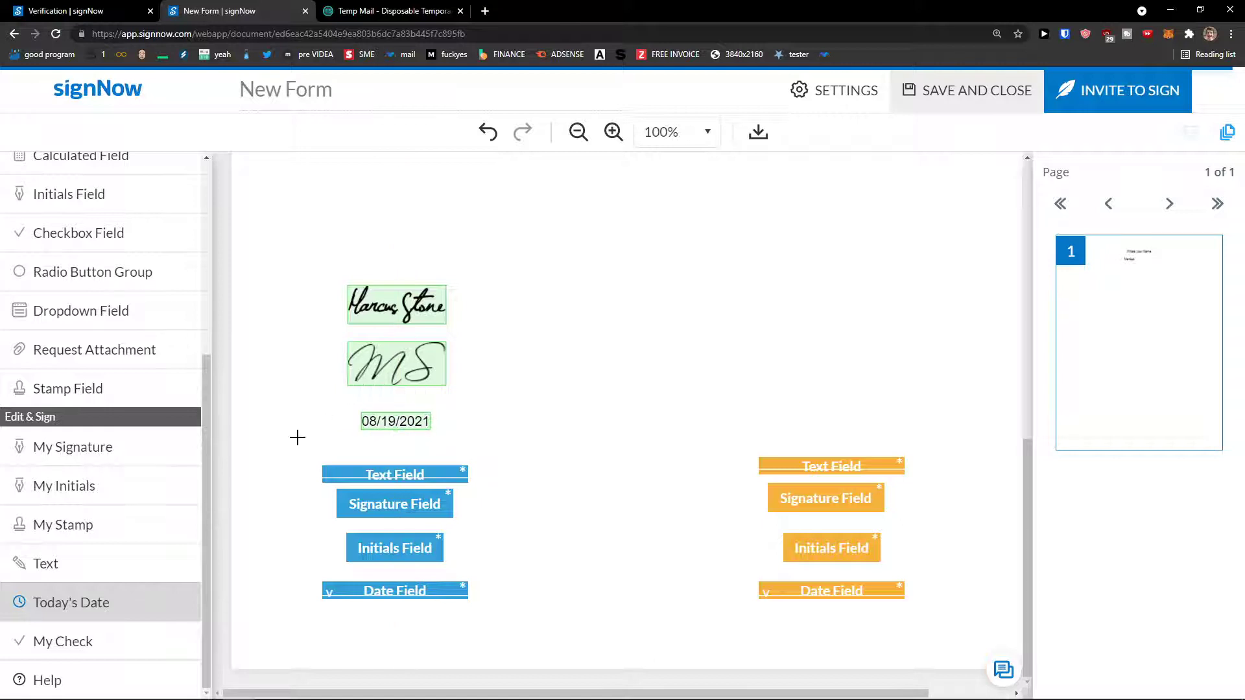
scroll(298, 436, up, 6)
scroll(136, 489, up, 5)
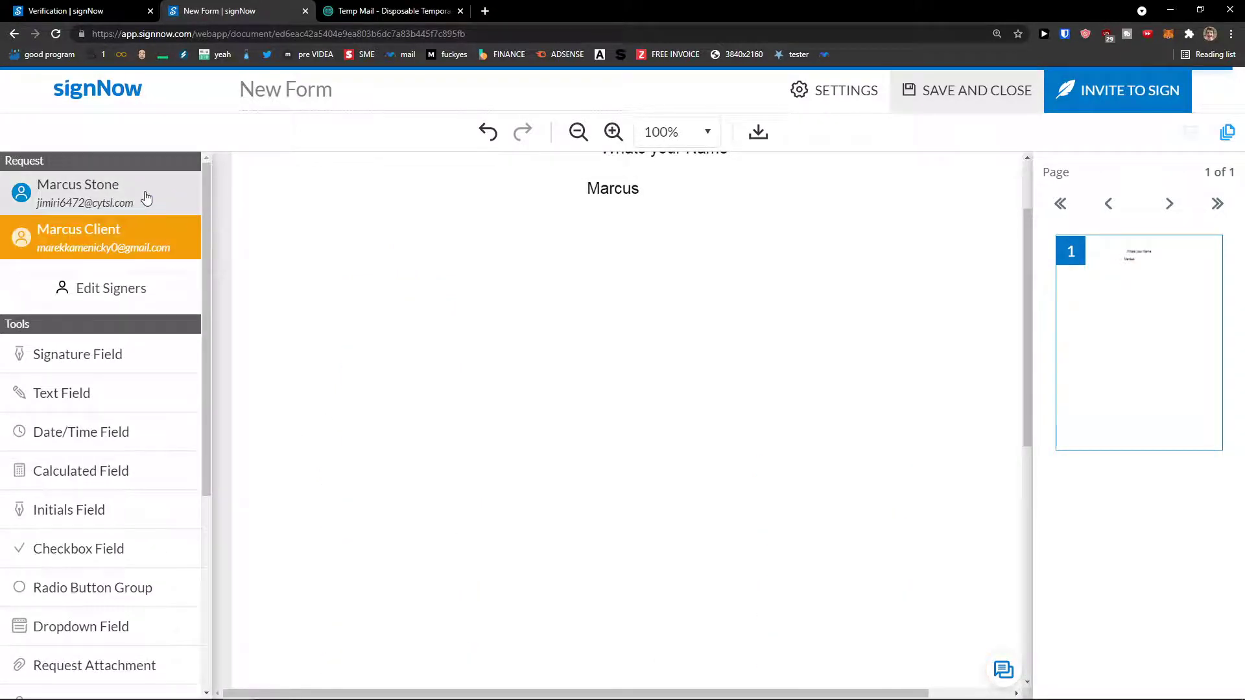
scroll(333, 450, down, 5)
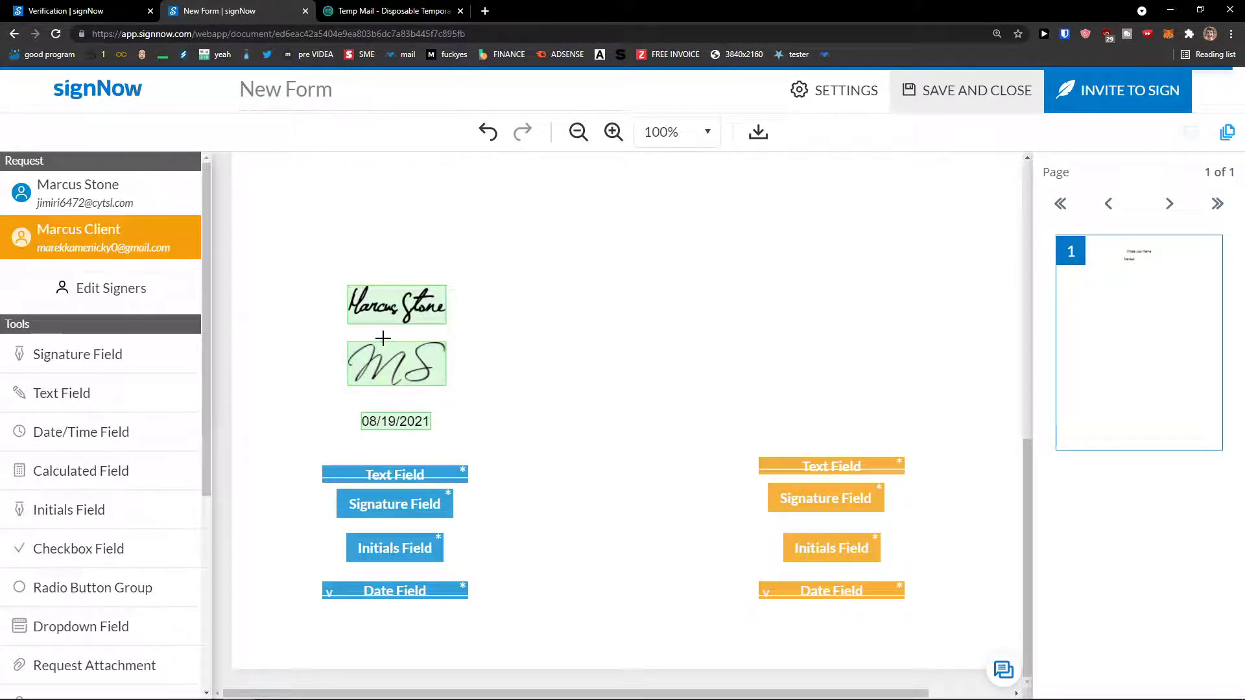
scroll(95, 367, down, 5)
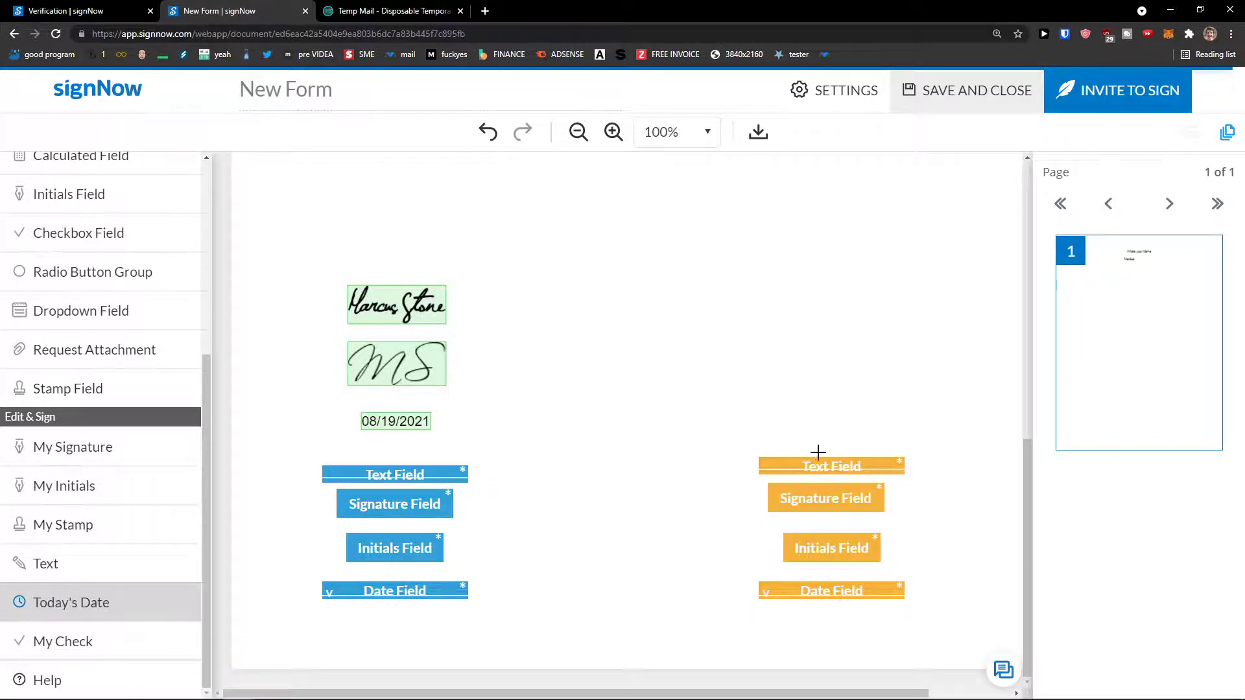
scroll(791, 486, up, 5)
scroll(125, 492, up, 5)
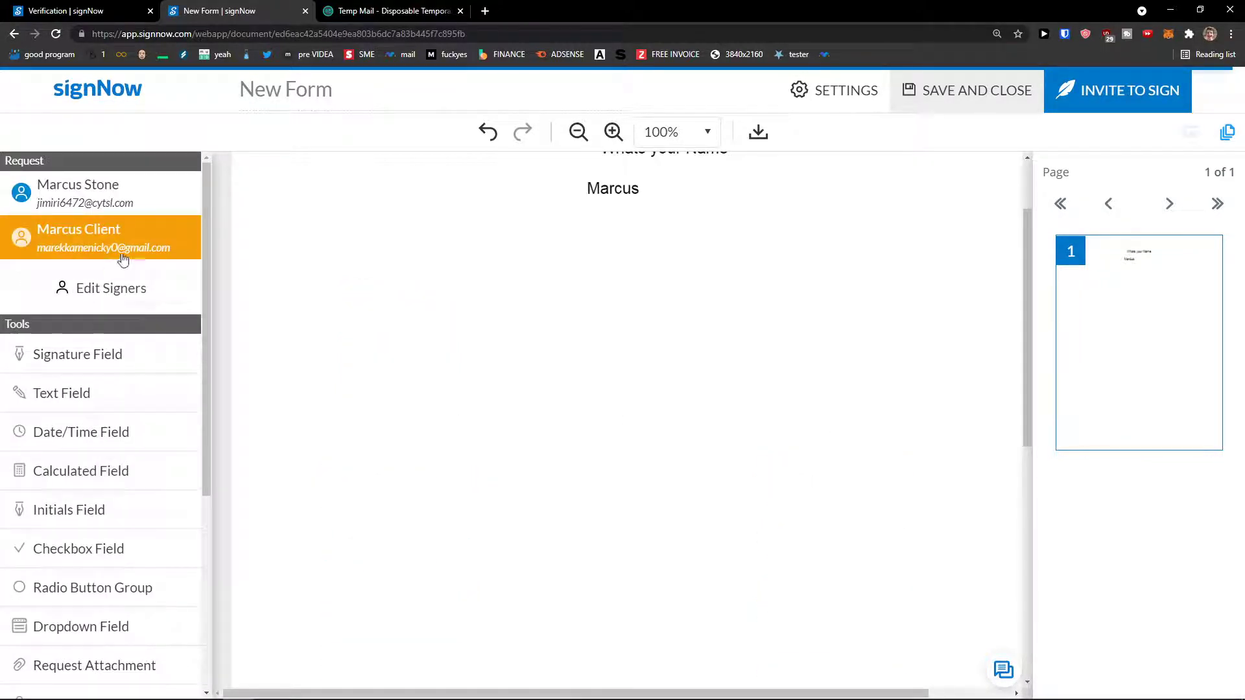
scroll(500, 517, down, 5)
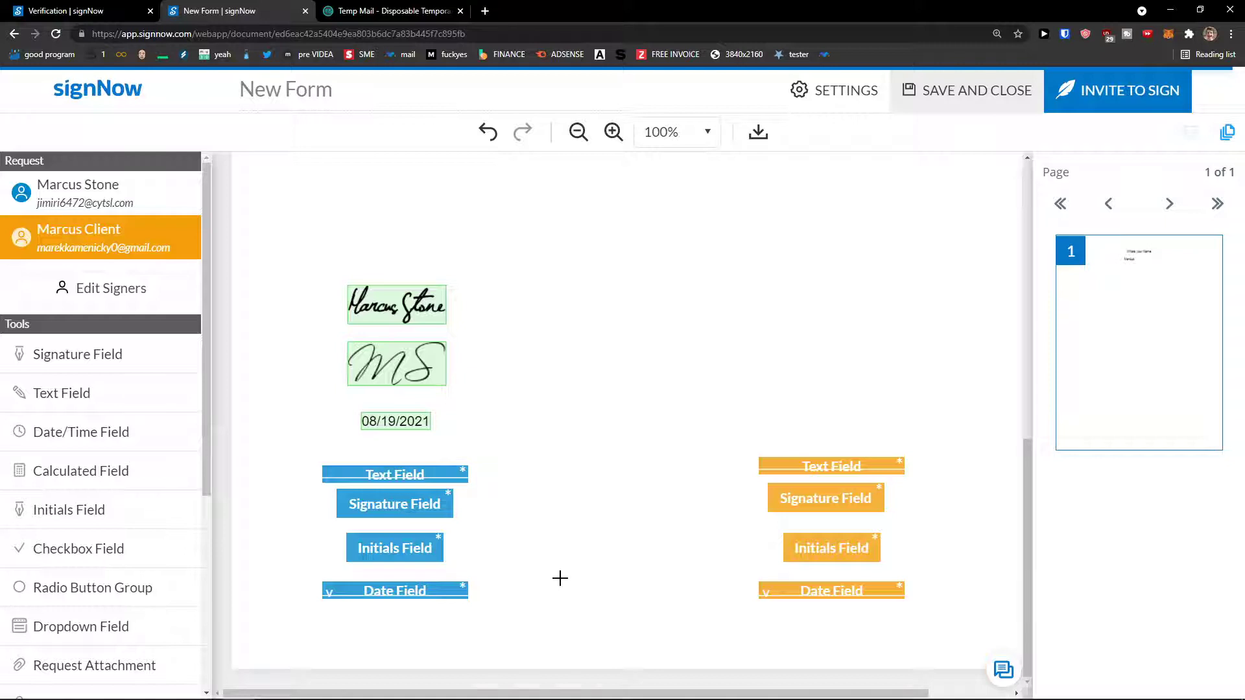
scroll(560, 578, up, 5)
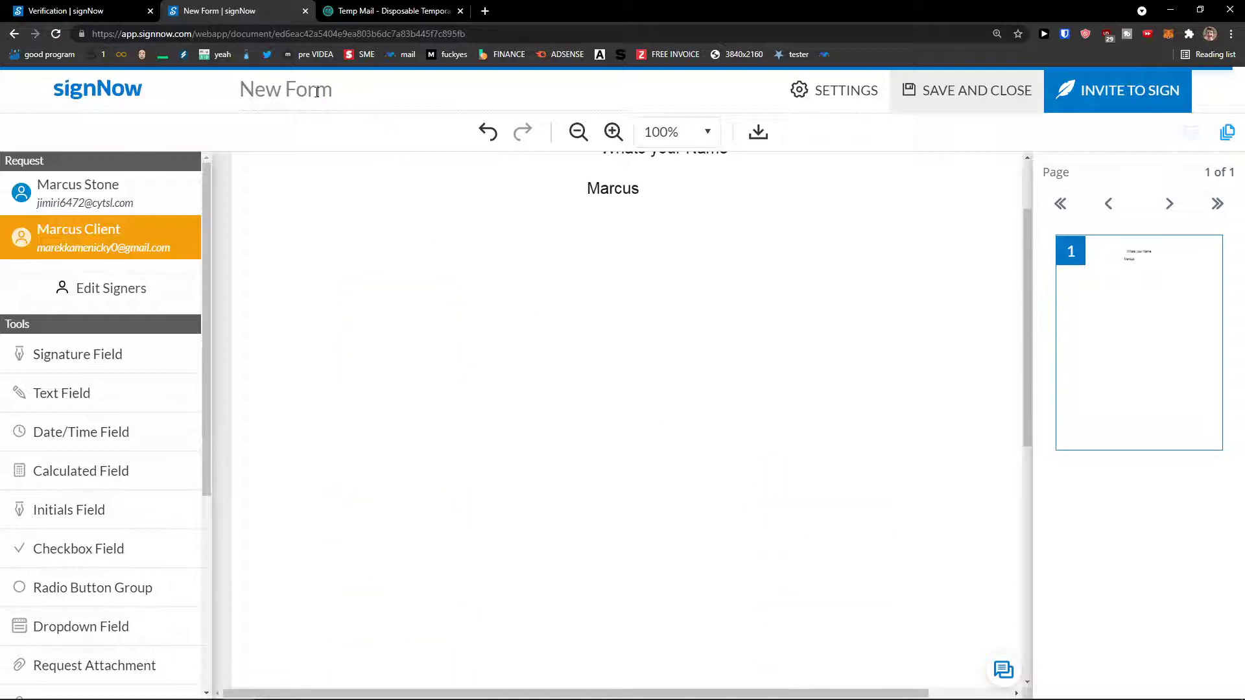
drag(279, 92, 339, 92)
click(461, 311)
scroll(415, 309, down, 5)
scroll(169, 336, down, 4)
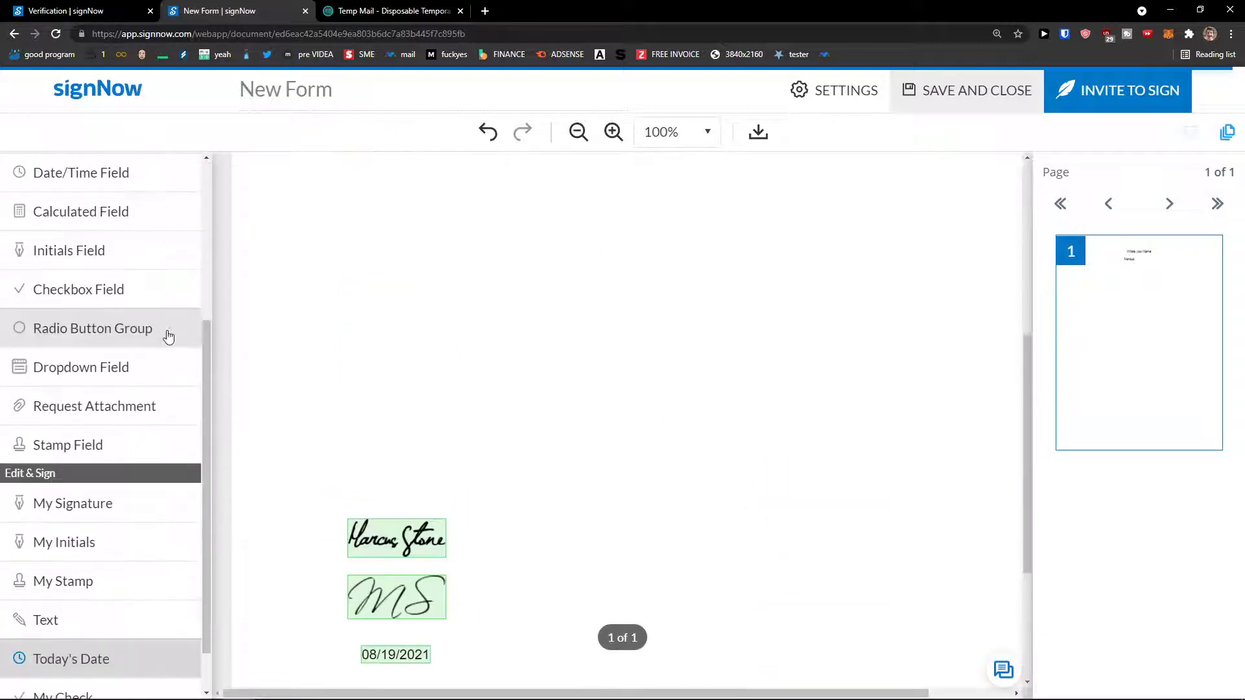
scroll(583, 321, down, 4)
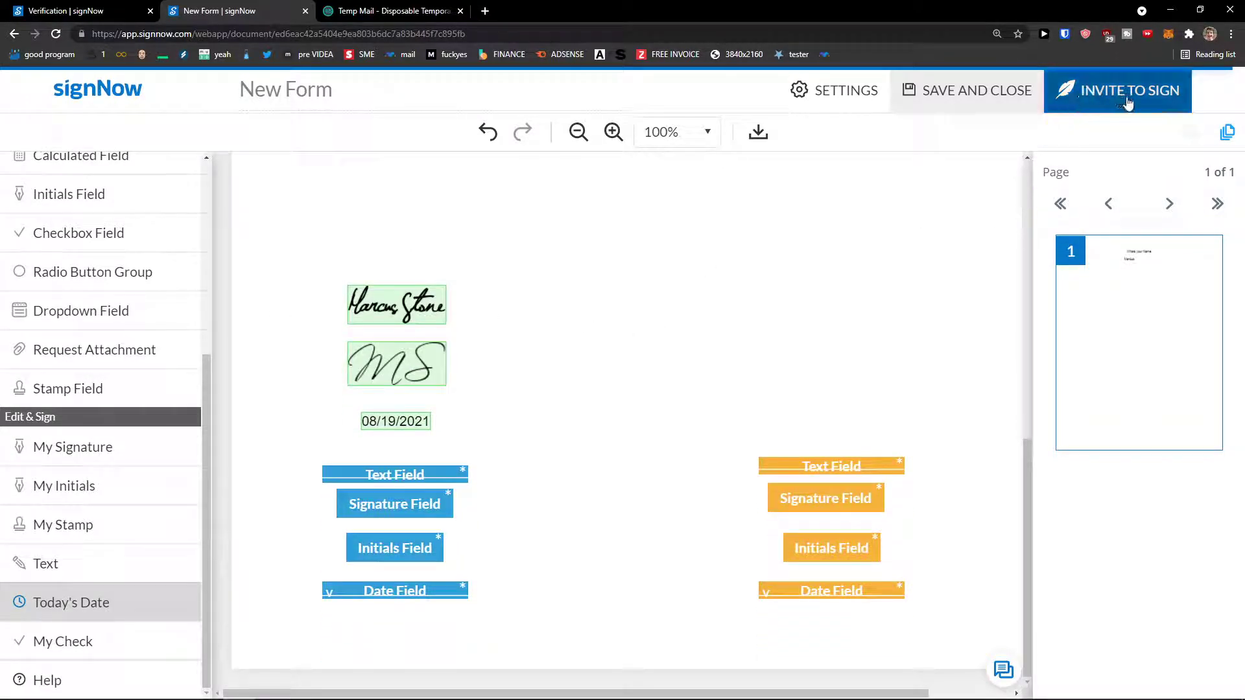
Save New Form and bring up its invite page for both signers.
click(1127, 104)
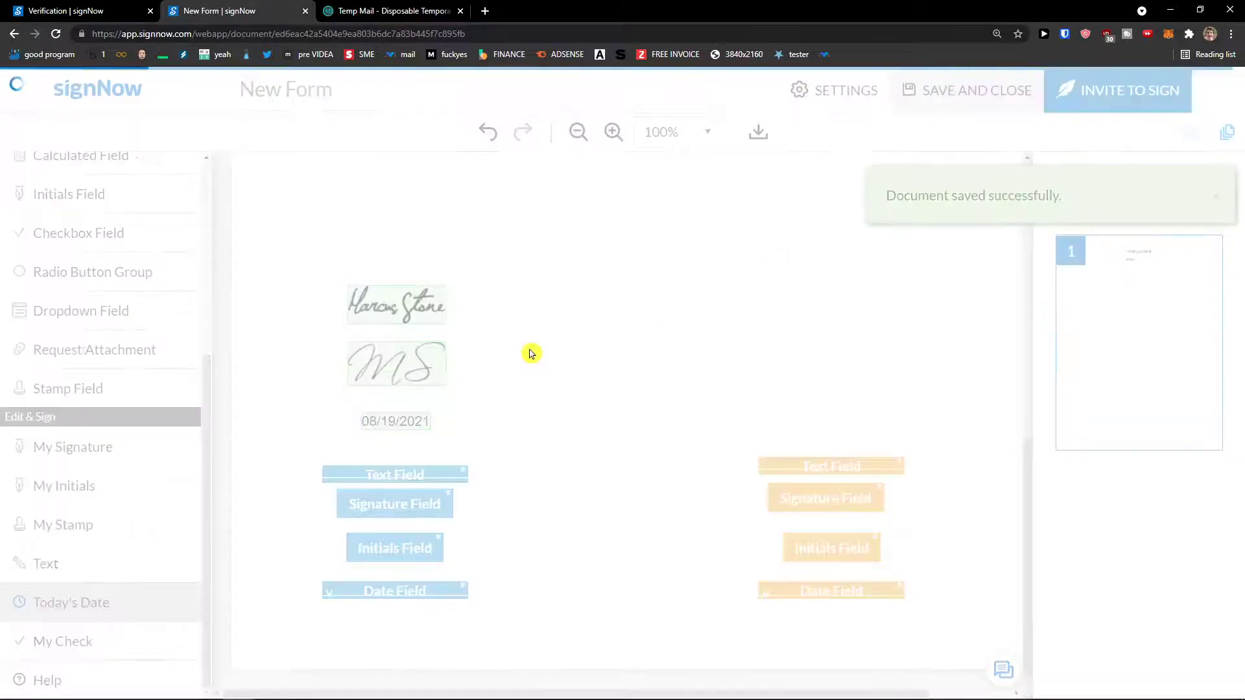
scroll(429, 374, down, 1)
scroll(425, 371, up, 1)
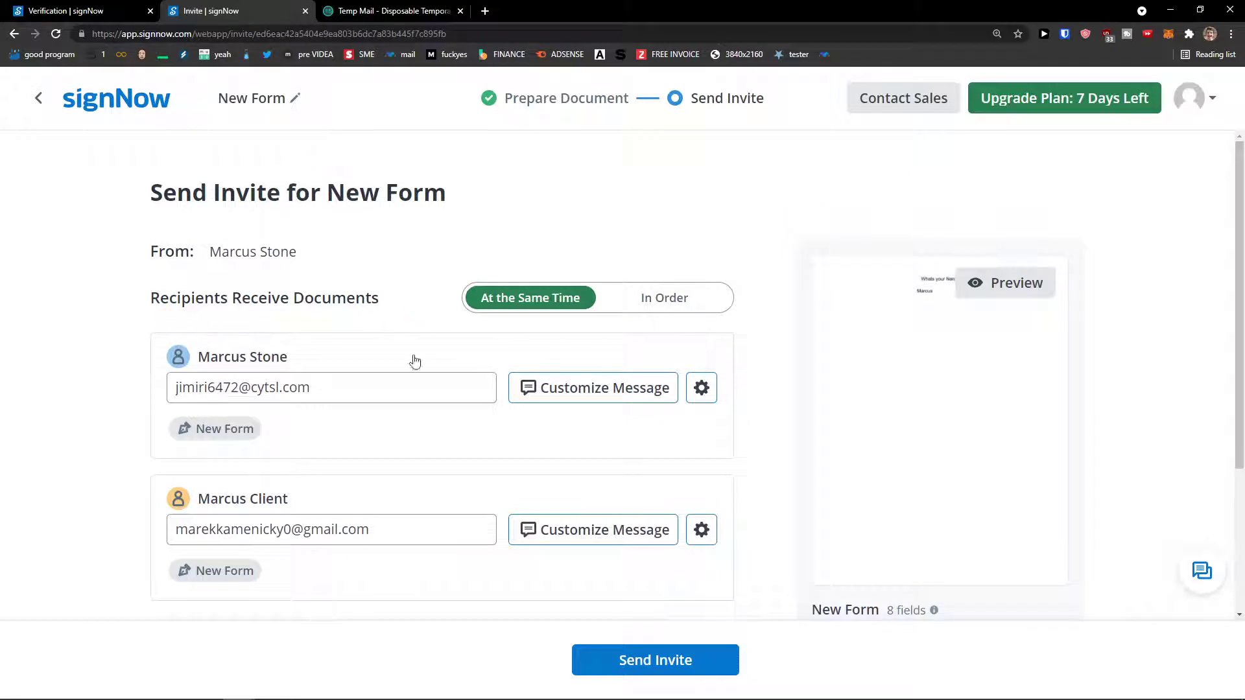
Try In Order signing, then set both signers to sign At the Same Time.
click(634, 310)
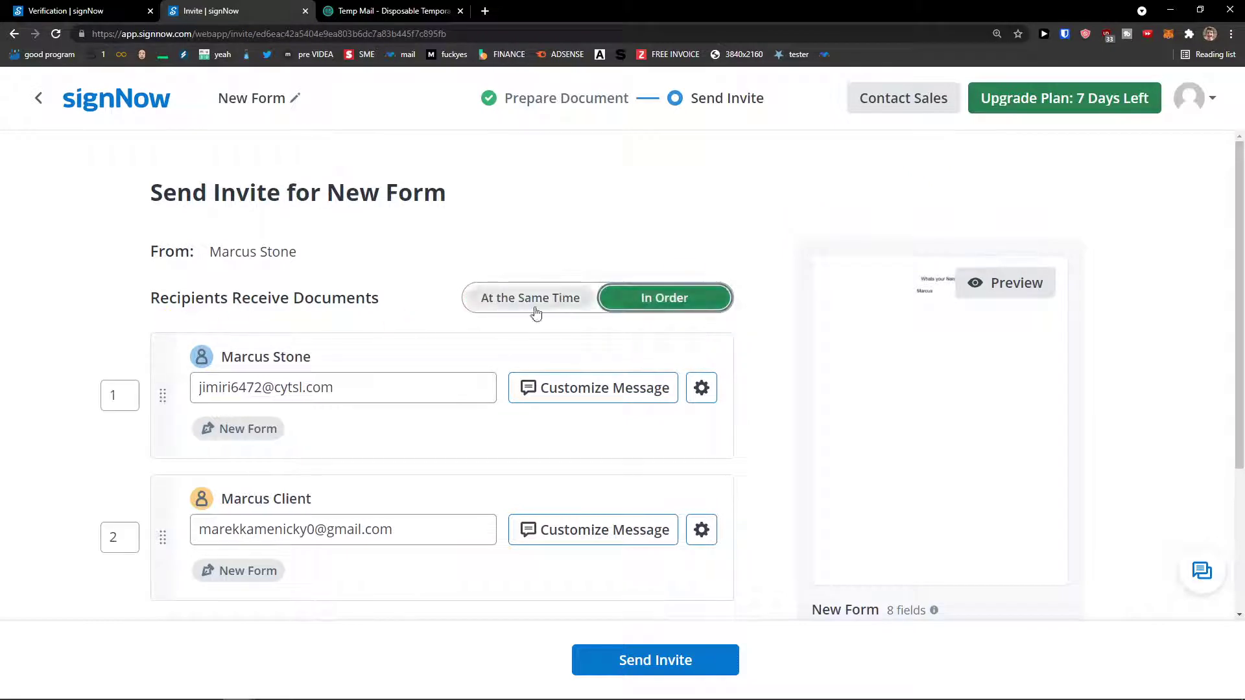
scroll(336, 430, down, 2)
scroll(259, 415, down, 1)
scroll(250, 422, up, 3)
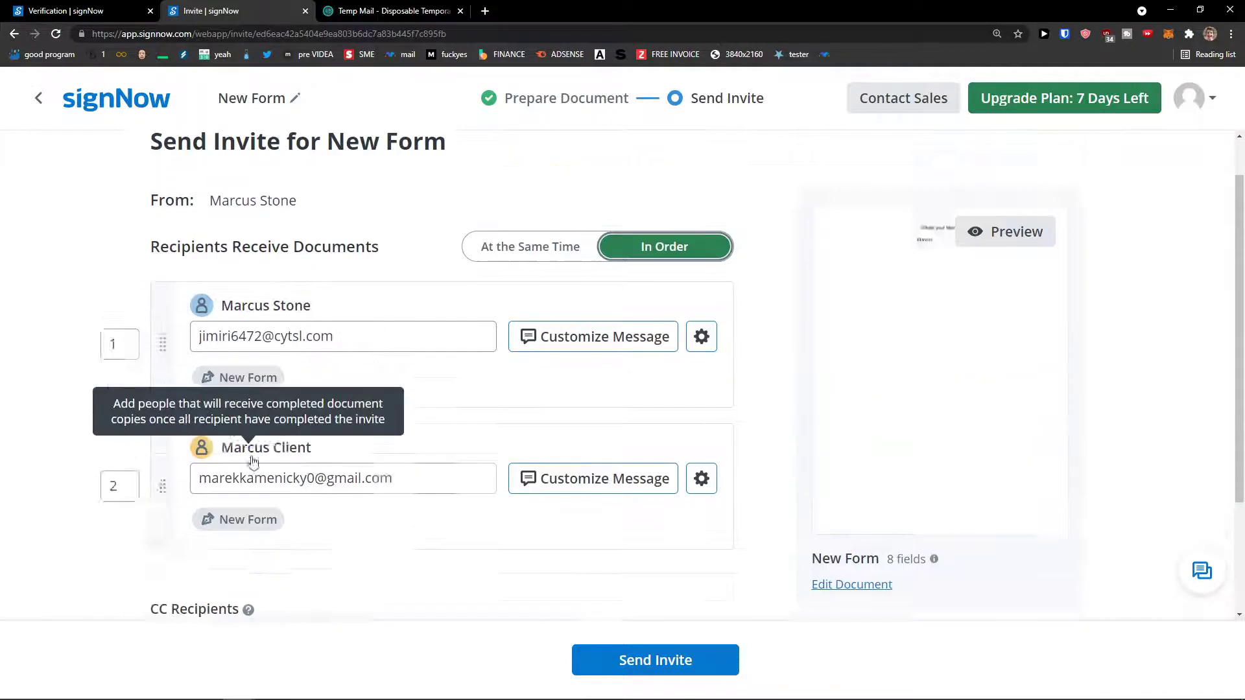
click(536, 302)
scroll(374, 387, down, 3)
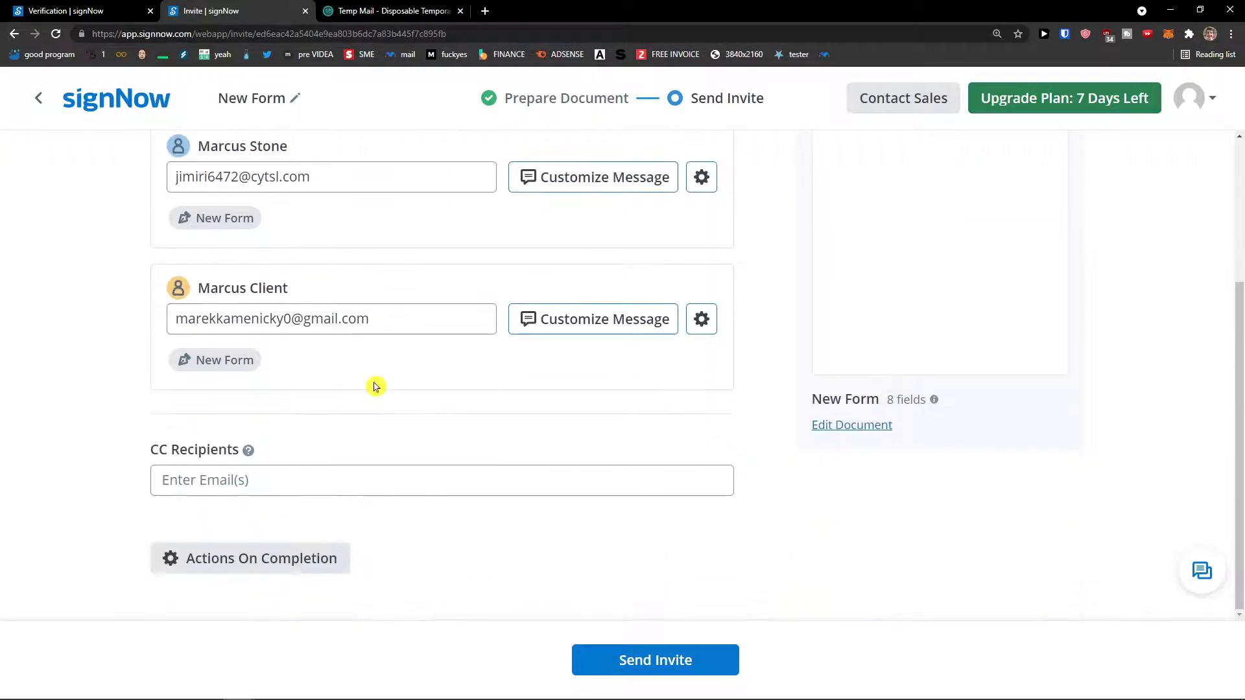
Review Actions On Completion without changes, then send the signing invitation.
click(297, 556)
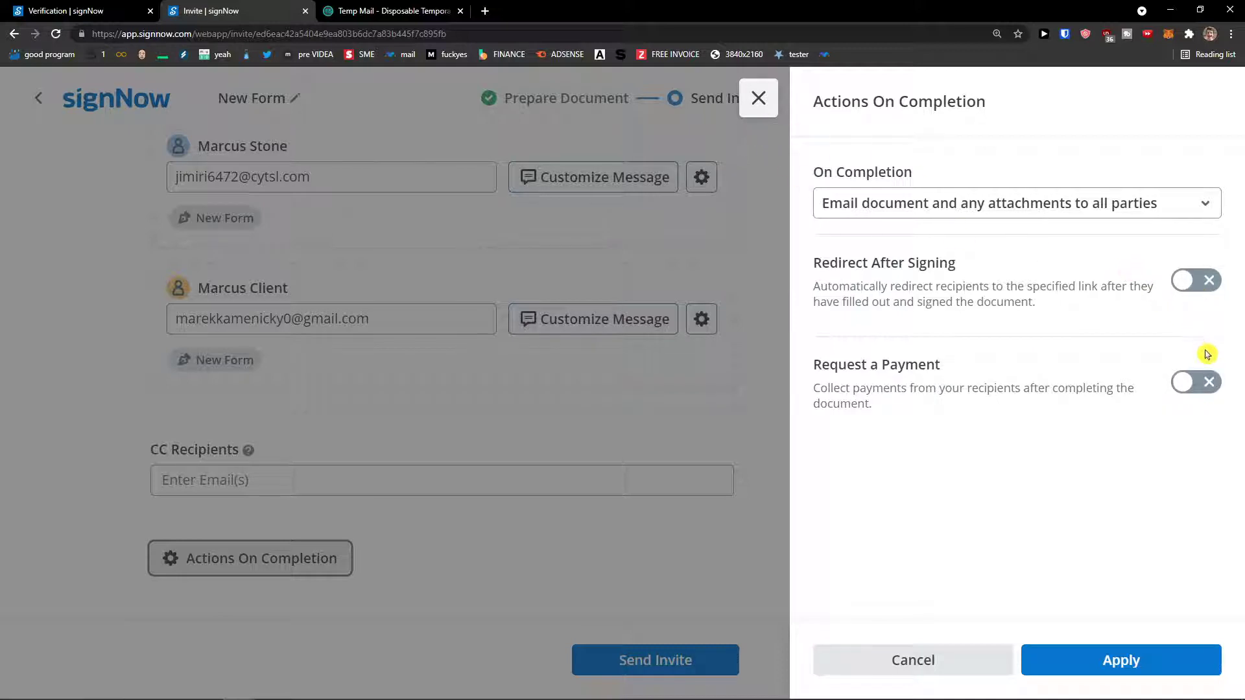
click(757, 98)
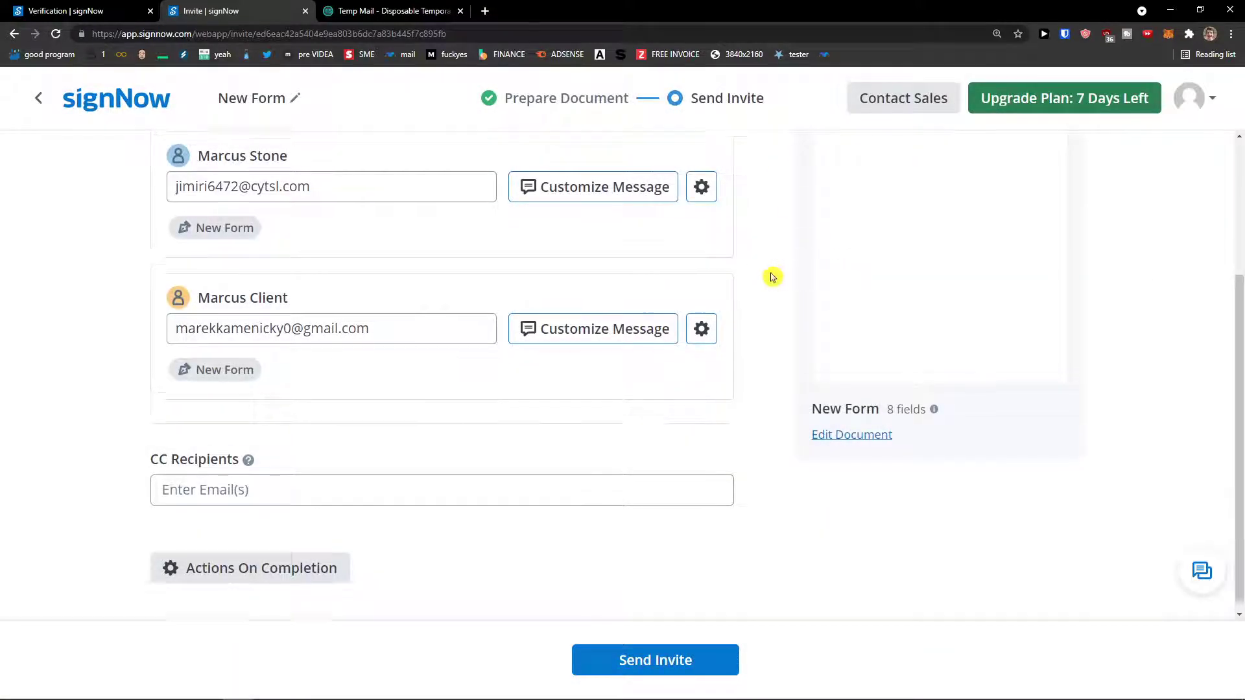
scroll(763, 275, down, 3)
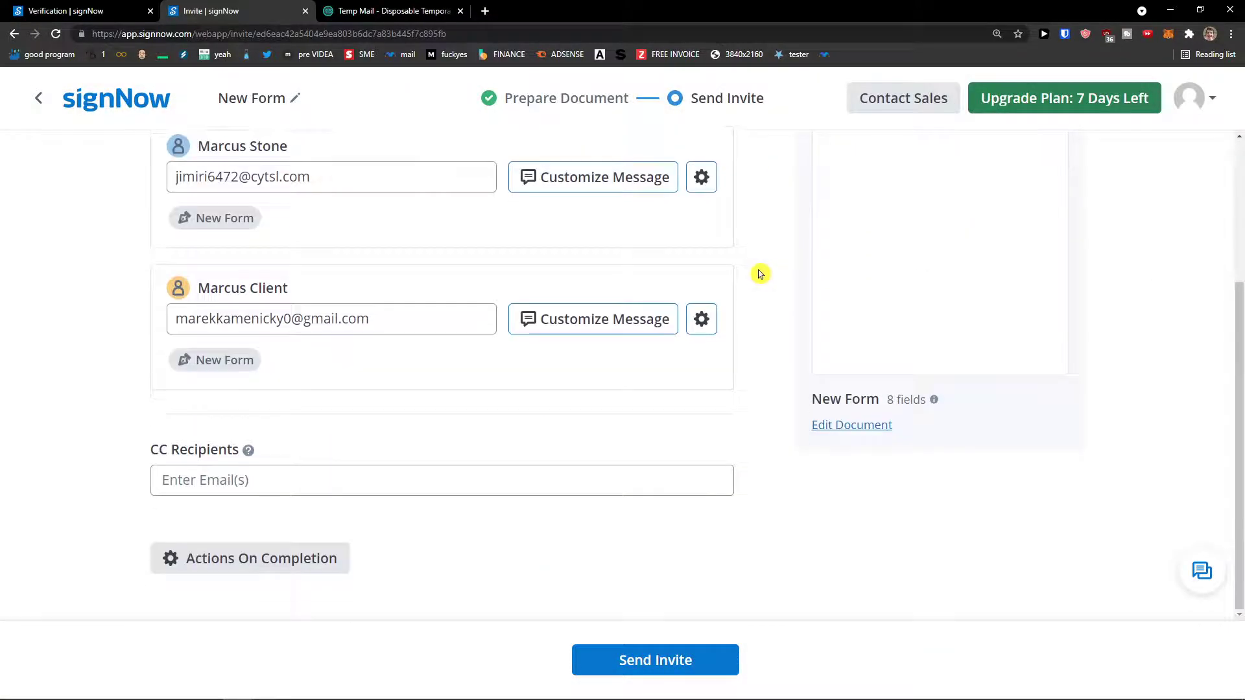
click(696, 664)
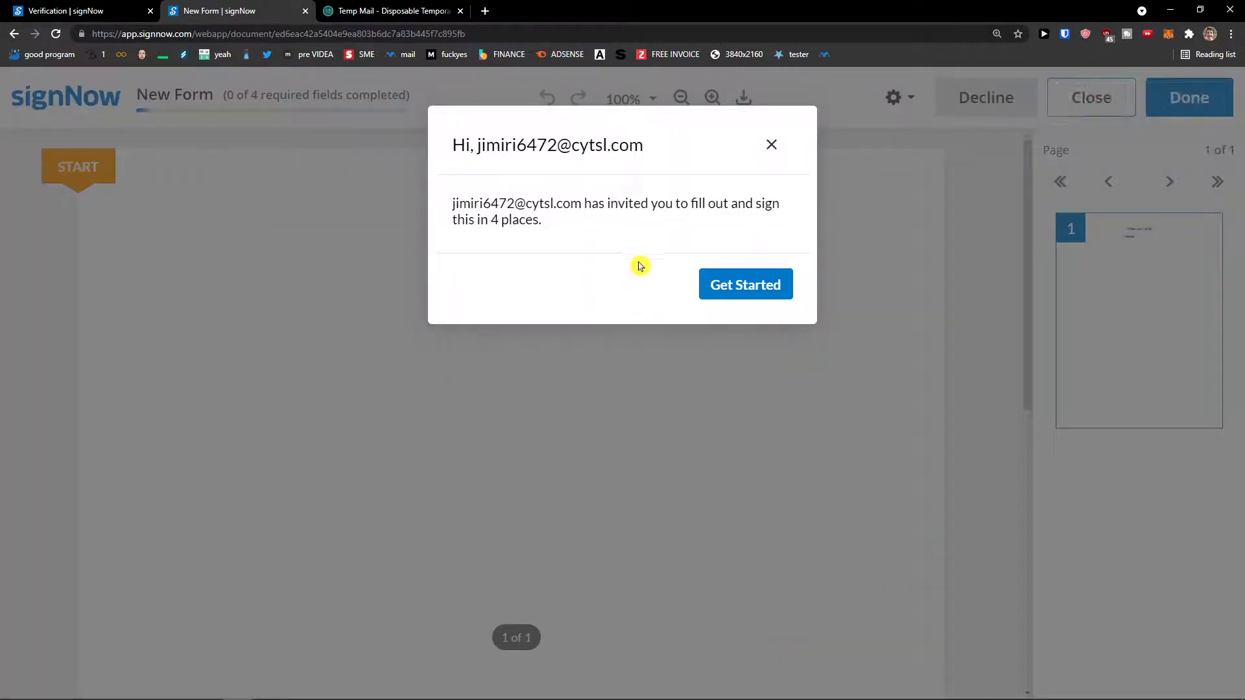
Dismiss the welcome dialog with Get Started, then open Gmail in a separate browser window.
click(747, 283)
scroll(564, 354, down, 5)
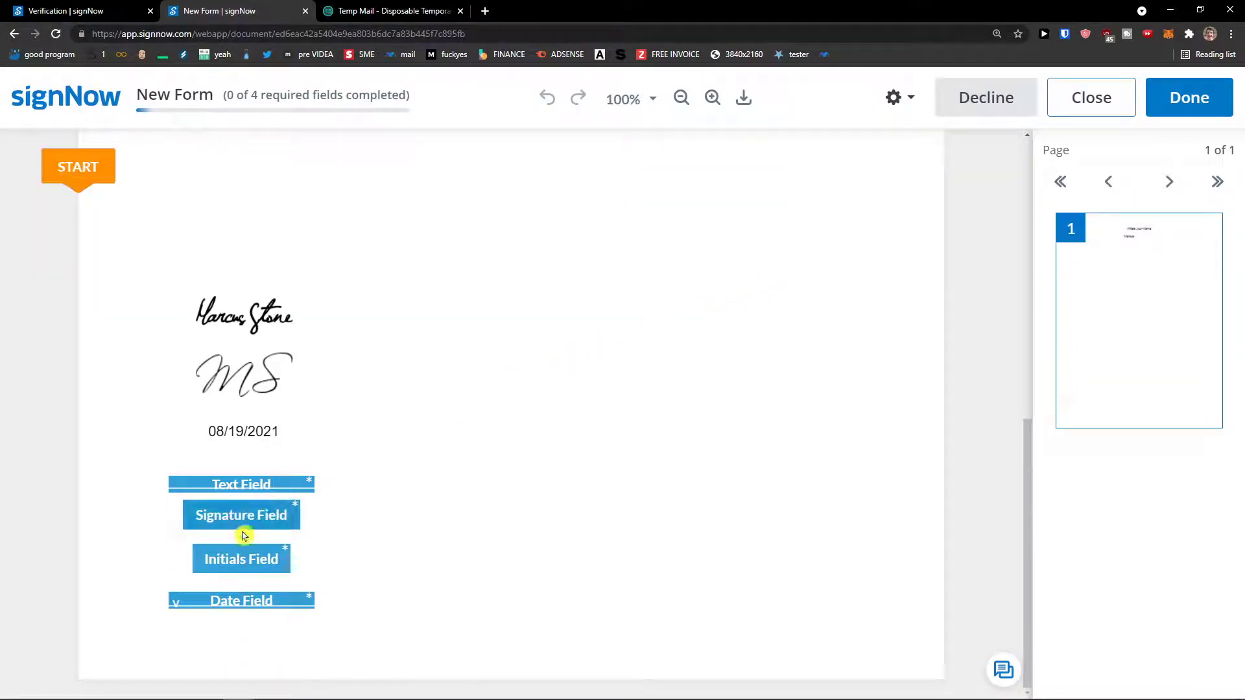
click(485, 11)
drag(558, 11, 0, 389)
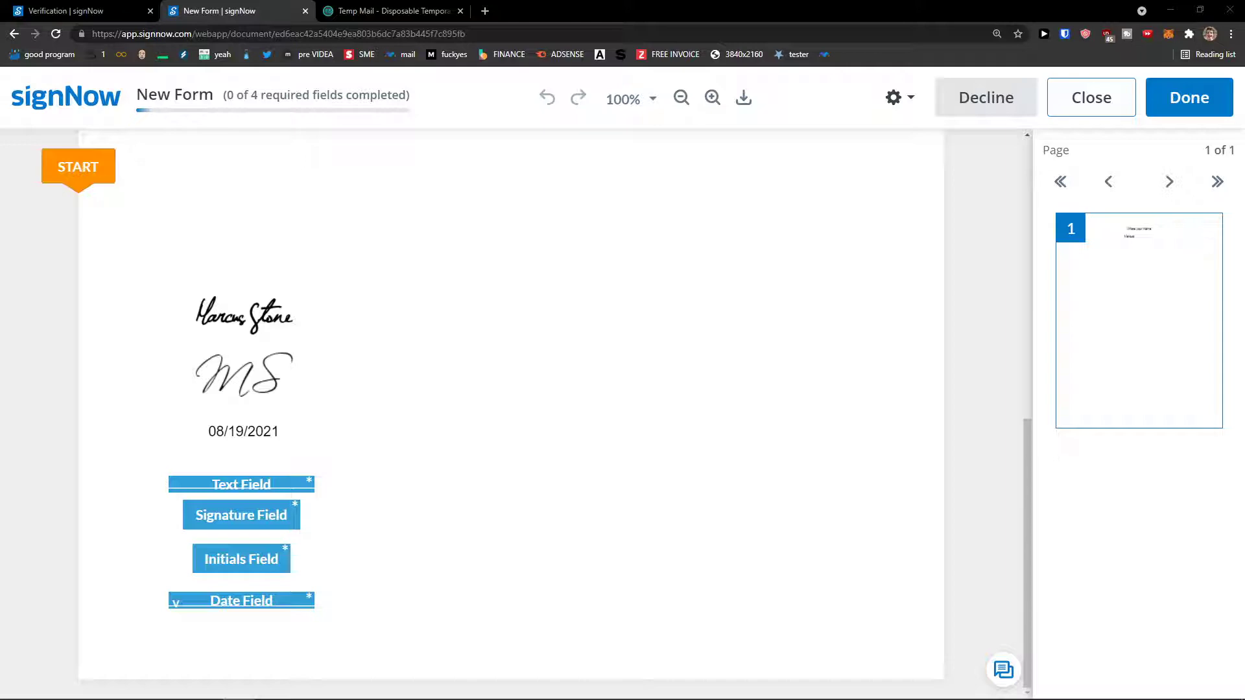
drag(0, 389, 637, 184)
Maximize Gmail and open the invite's View Document link in an incognito window.
double_click(636, 183)
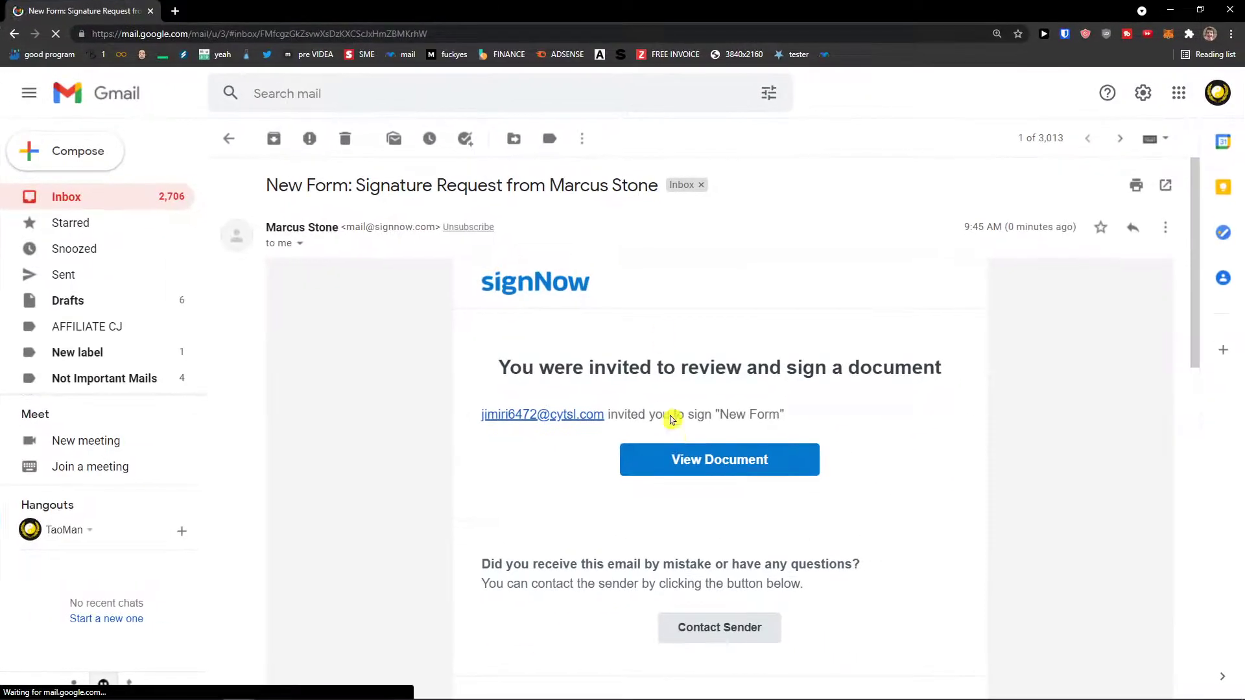
right_click(705, 460)
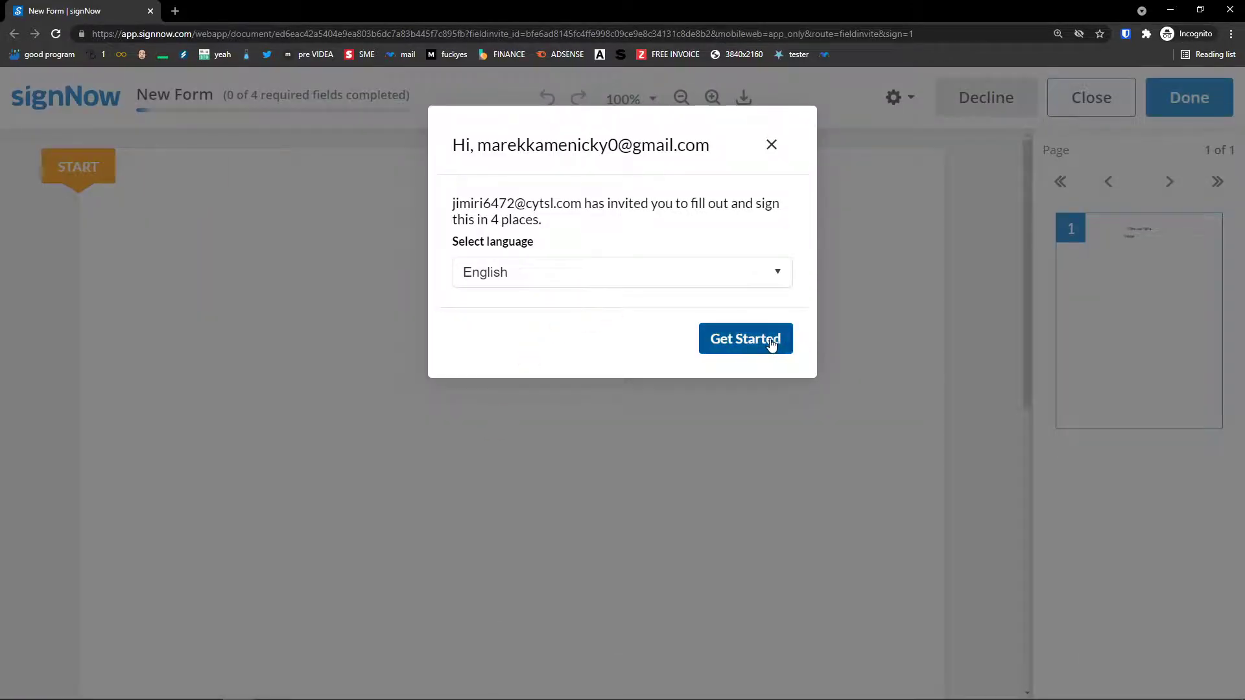
click(771, 344)
Enter 123 in the second signer's text field.
scroll(622, 475, down, 5)
click(690, 475)
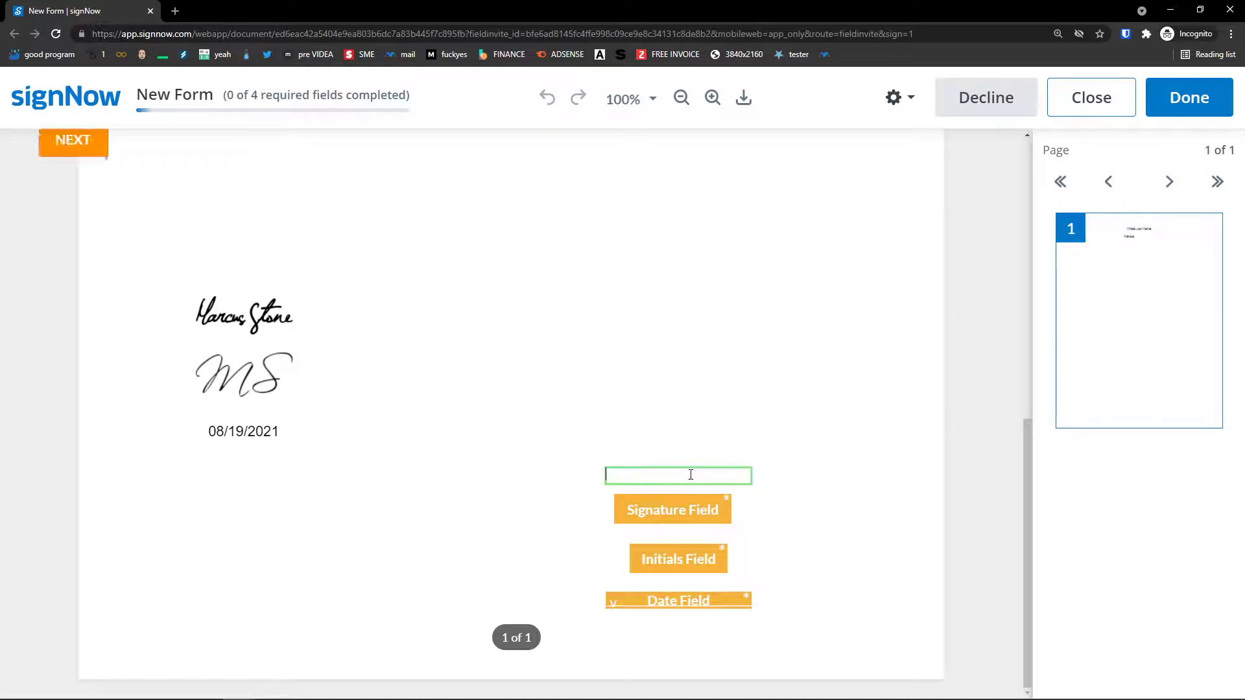
text(123)
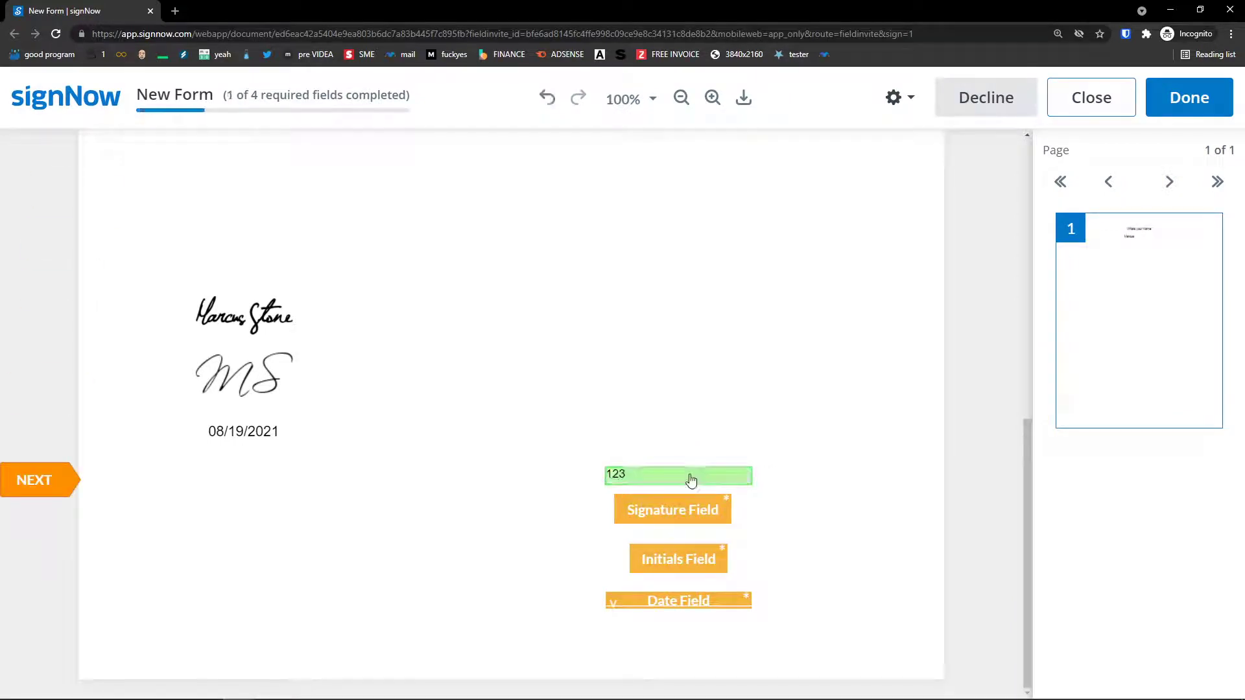
click(53, 487)
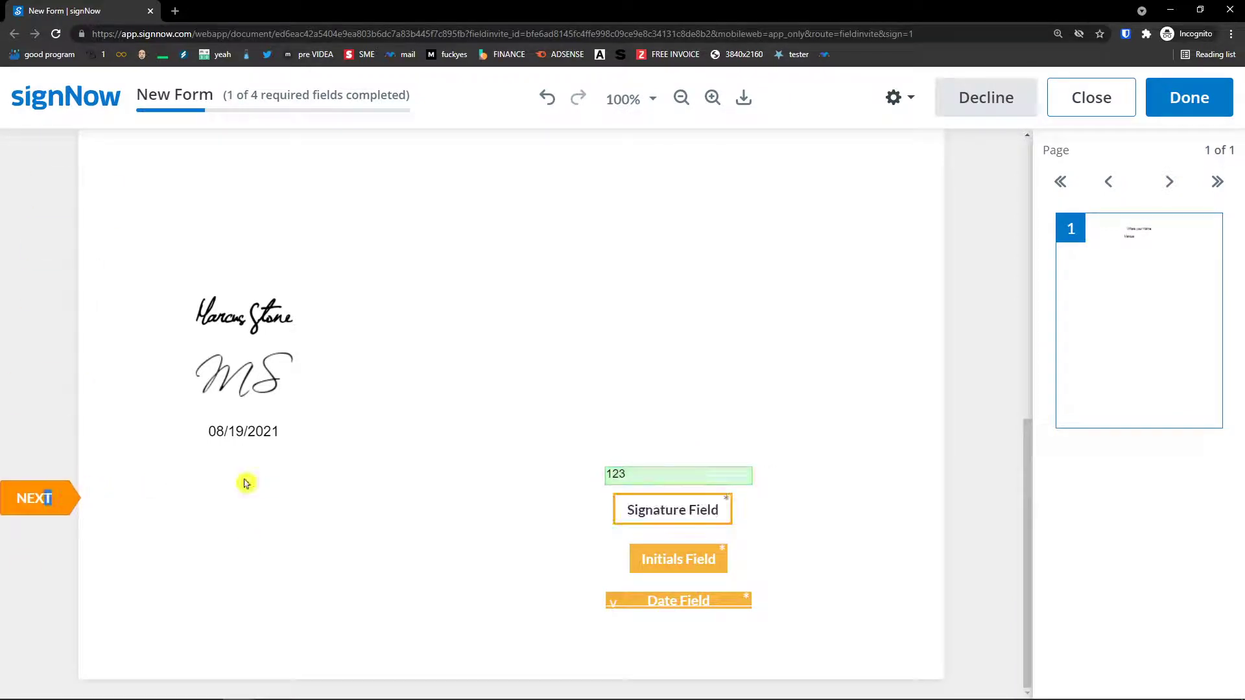
Replace the inserted signature with a new typed 'xx' signature.
click(674, 511)
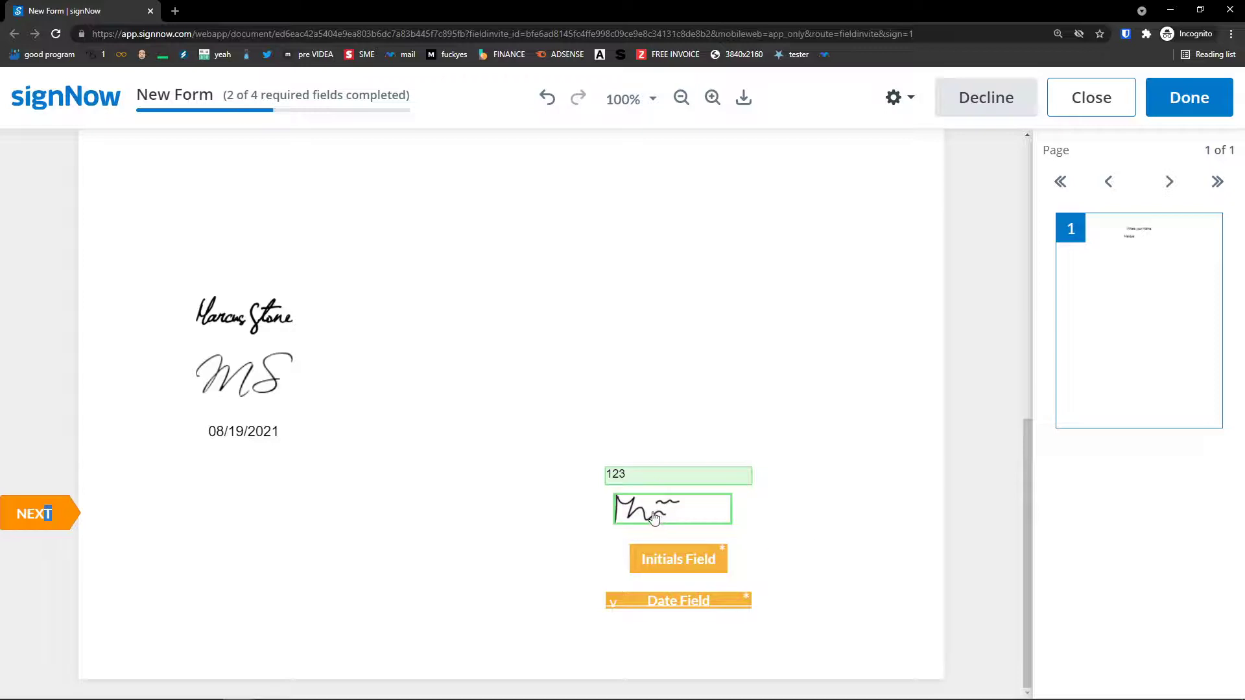
click(653, 517)
click(680, 551)
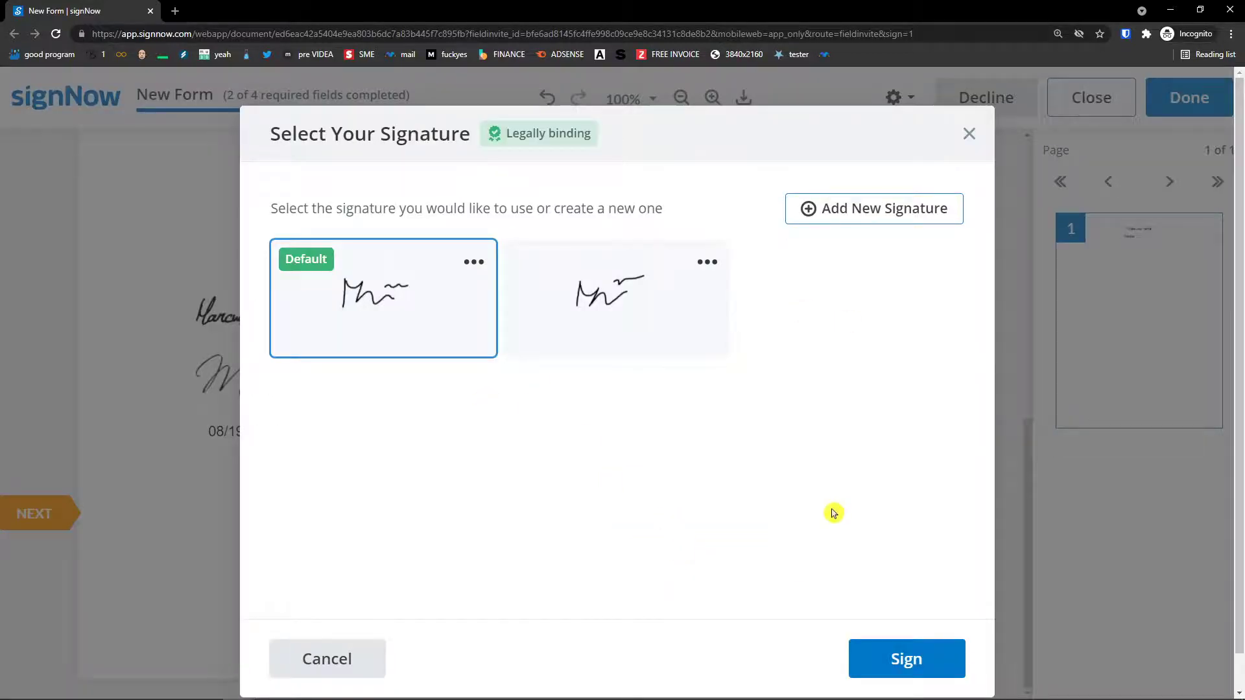
click(872, 213)
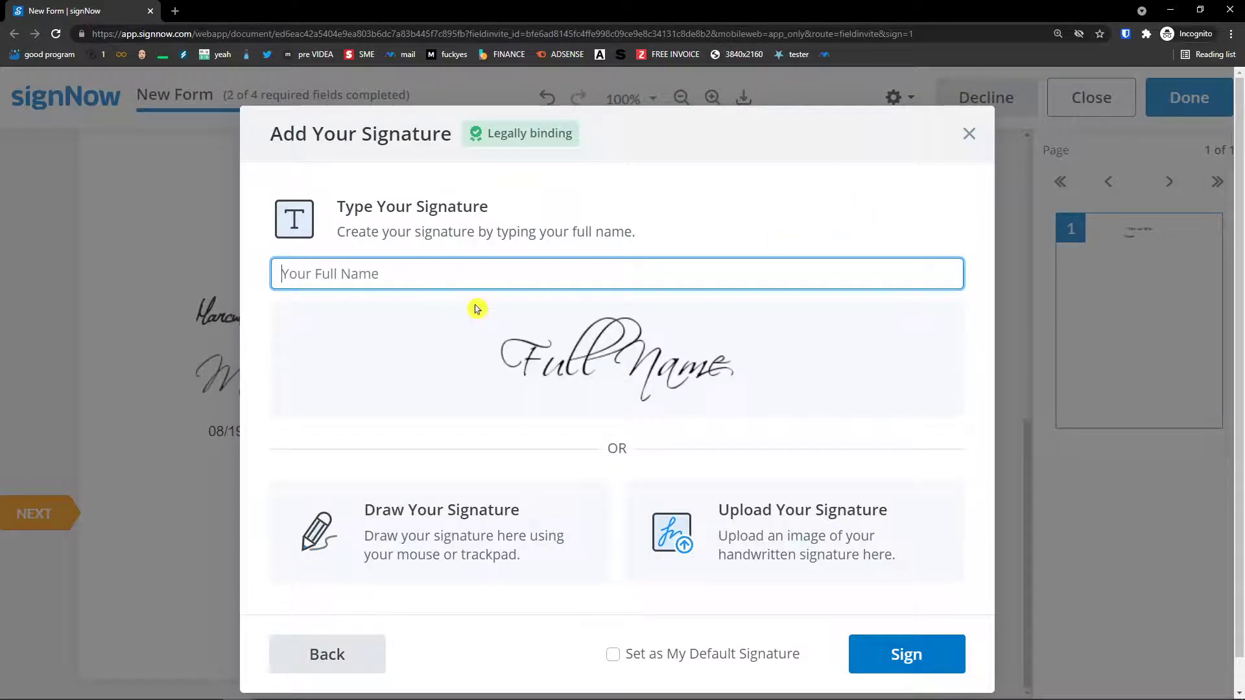
scroll(480, 309, down, 1)
text(xxxx)
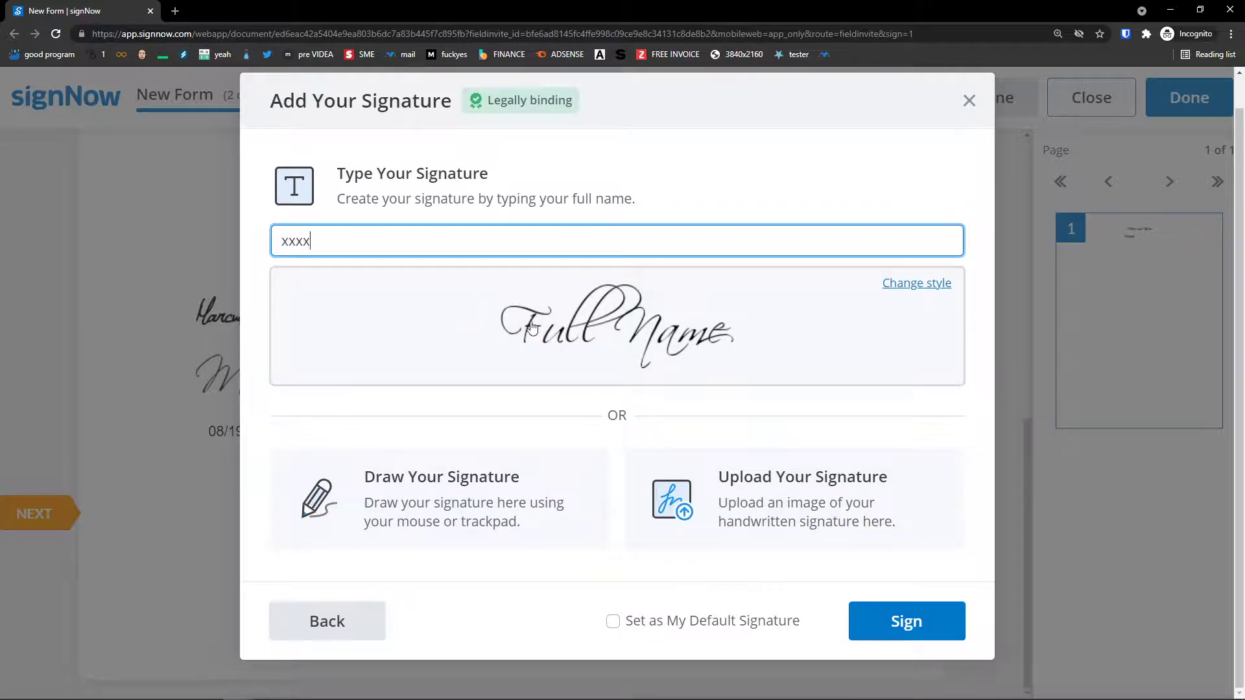
click(914, 621)
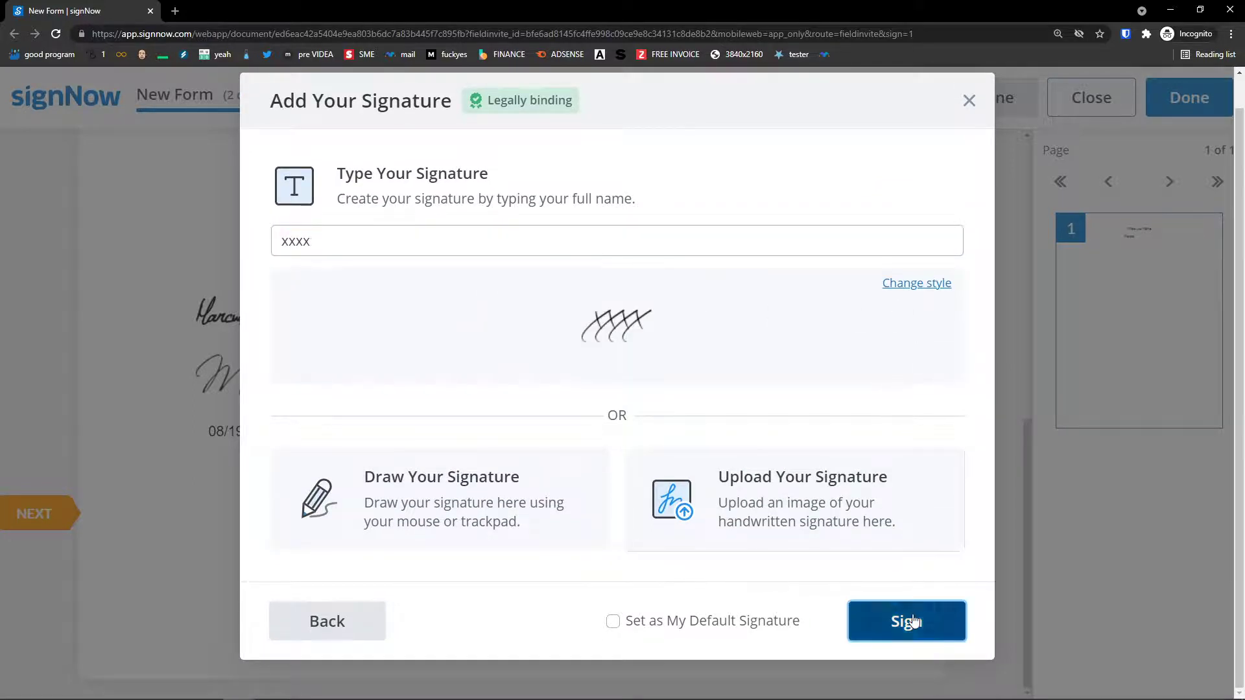
Fill the initials with 'xx' and insert today's date in the date field.
click(690, 553)
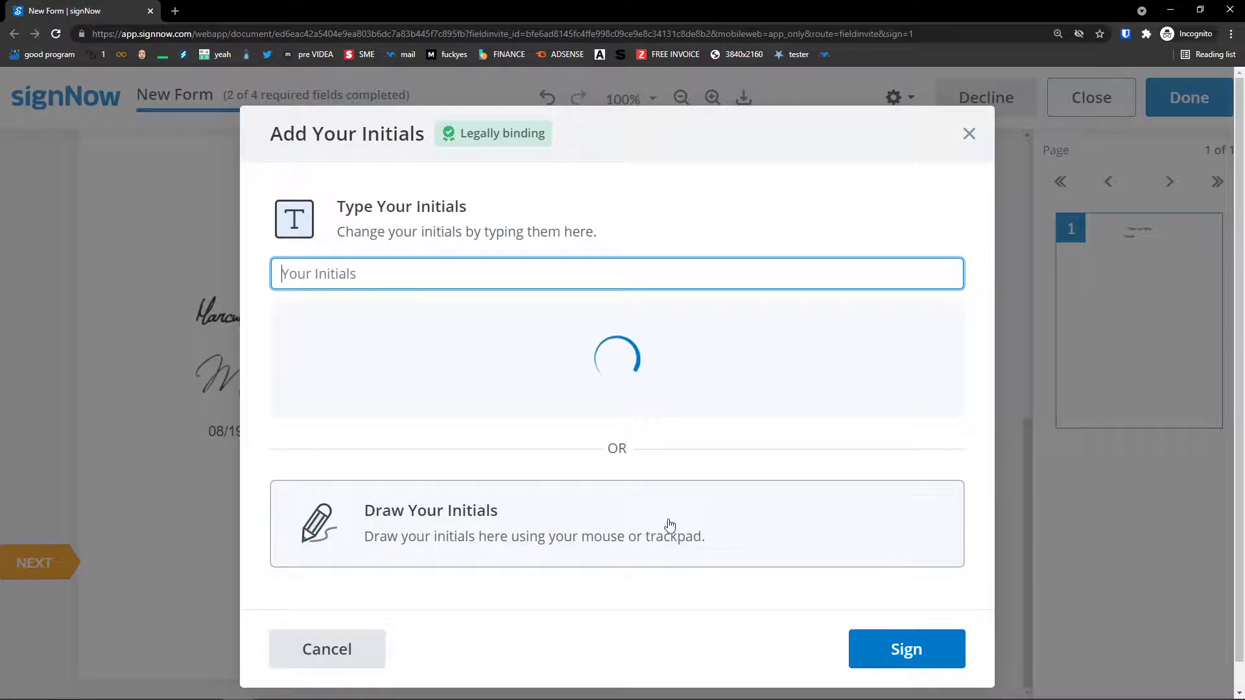
text(xx)
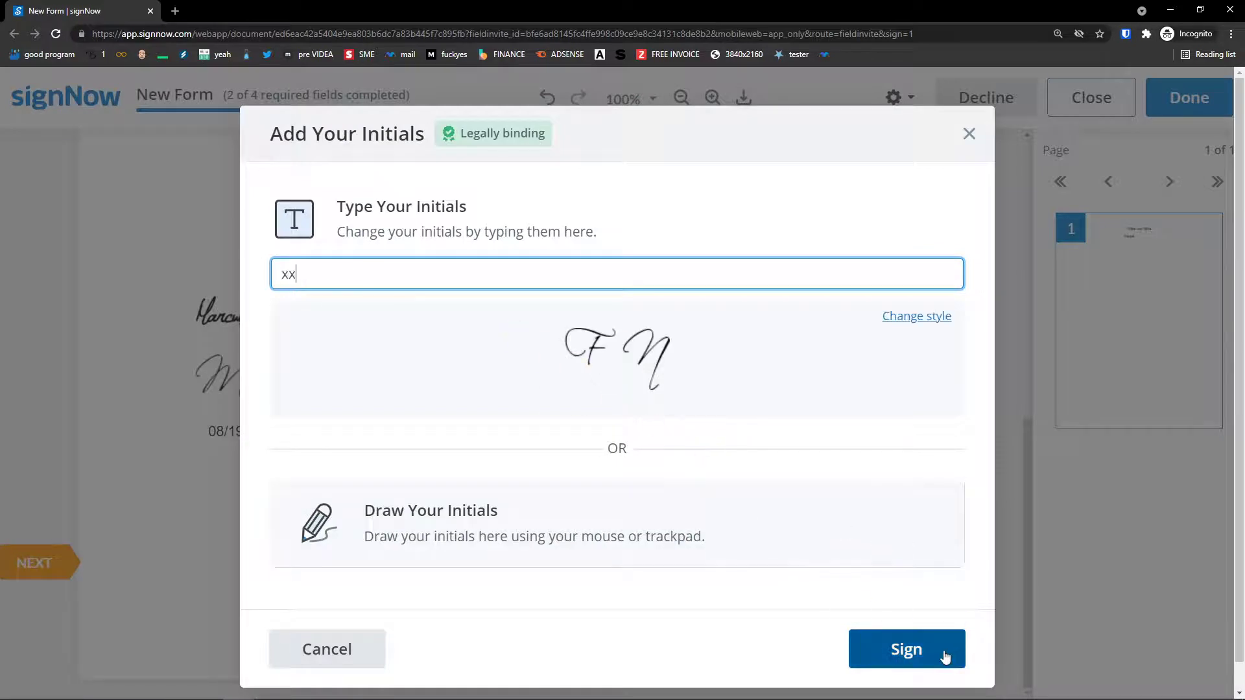
click(945, 656)
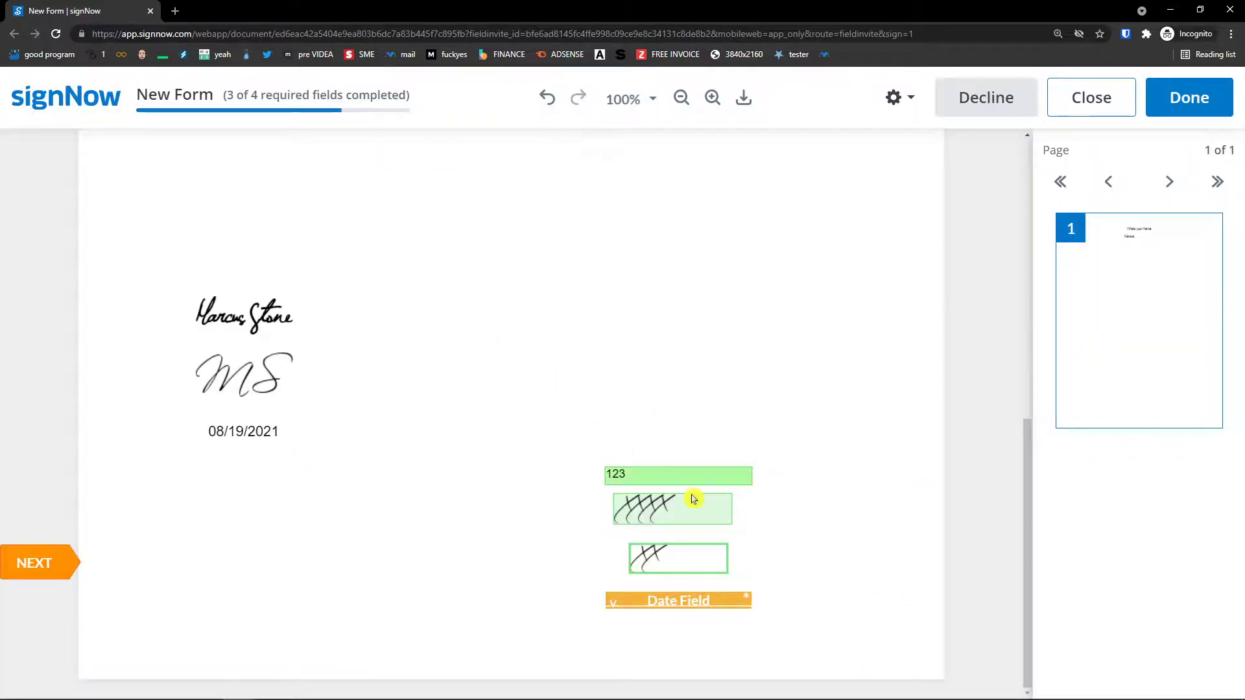
click(723, 597)
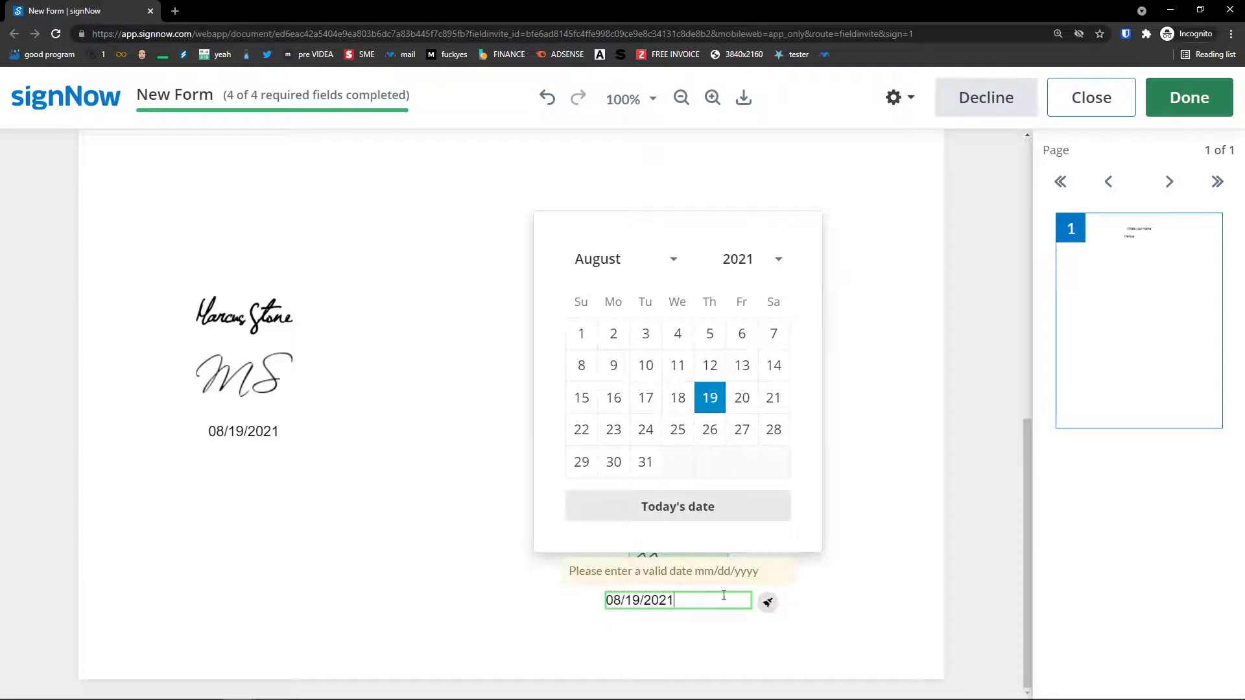
click(842, 471)
Submit the completed form and close the signing window.
scroll(856, 512, up, 3)
scroll(826, 499, down, 3)
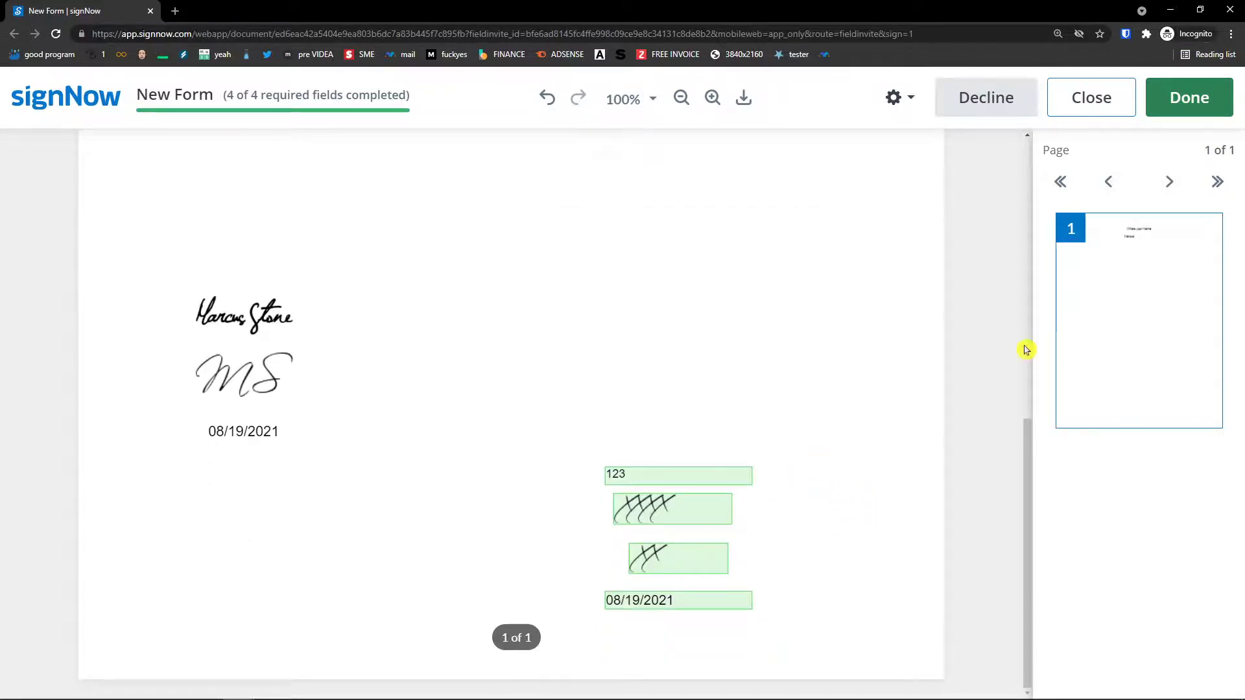
click(1200, 94)
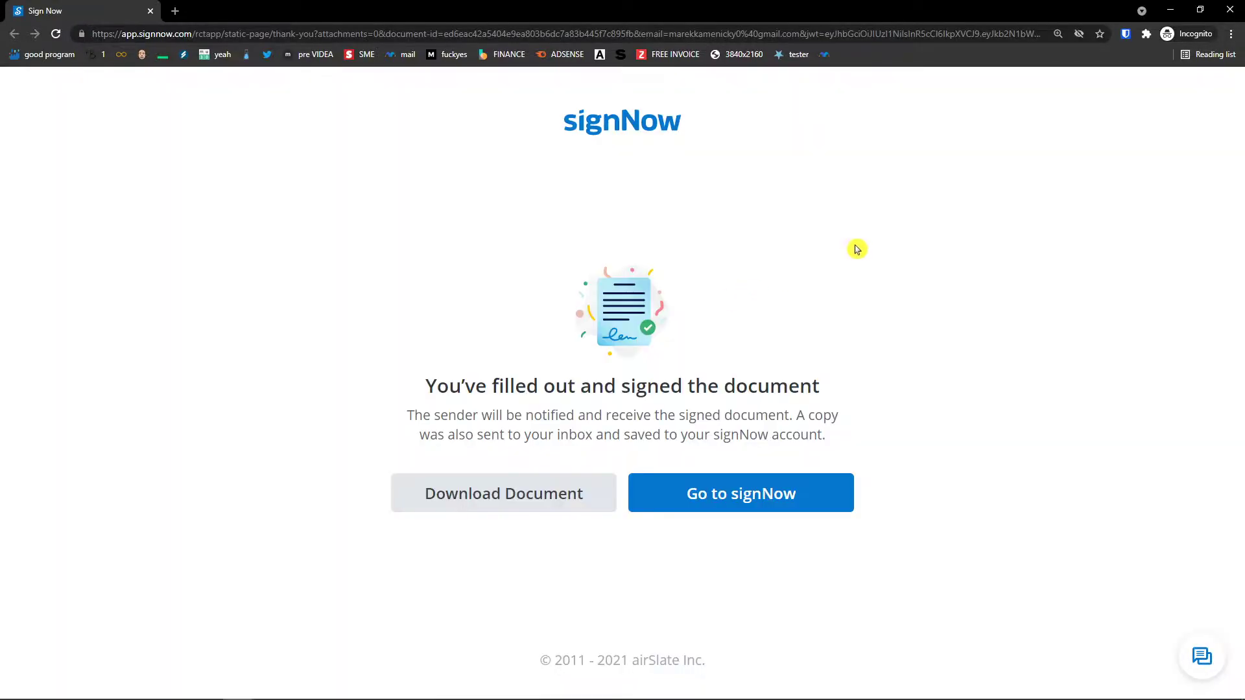
click(1229, 9)
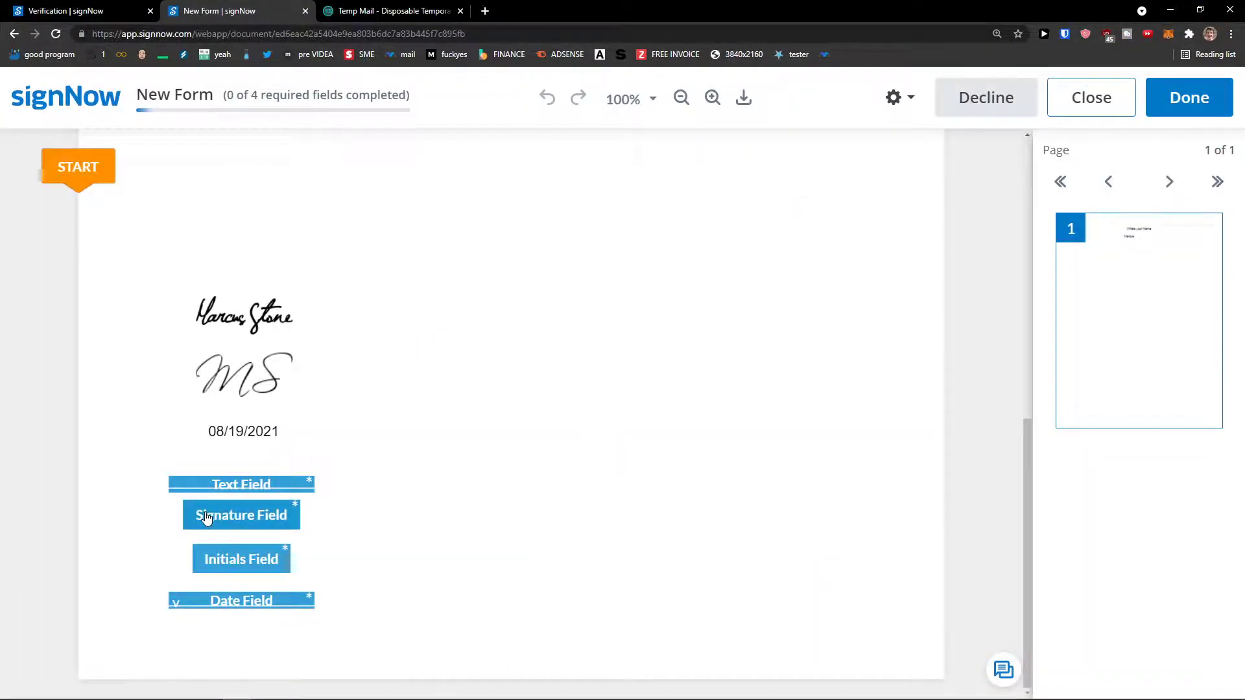
Fill the signature, the initials and today's date, and enter 123 in the text field.
click(213, 516)
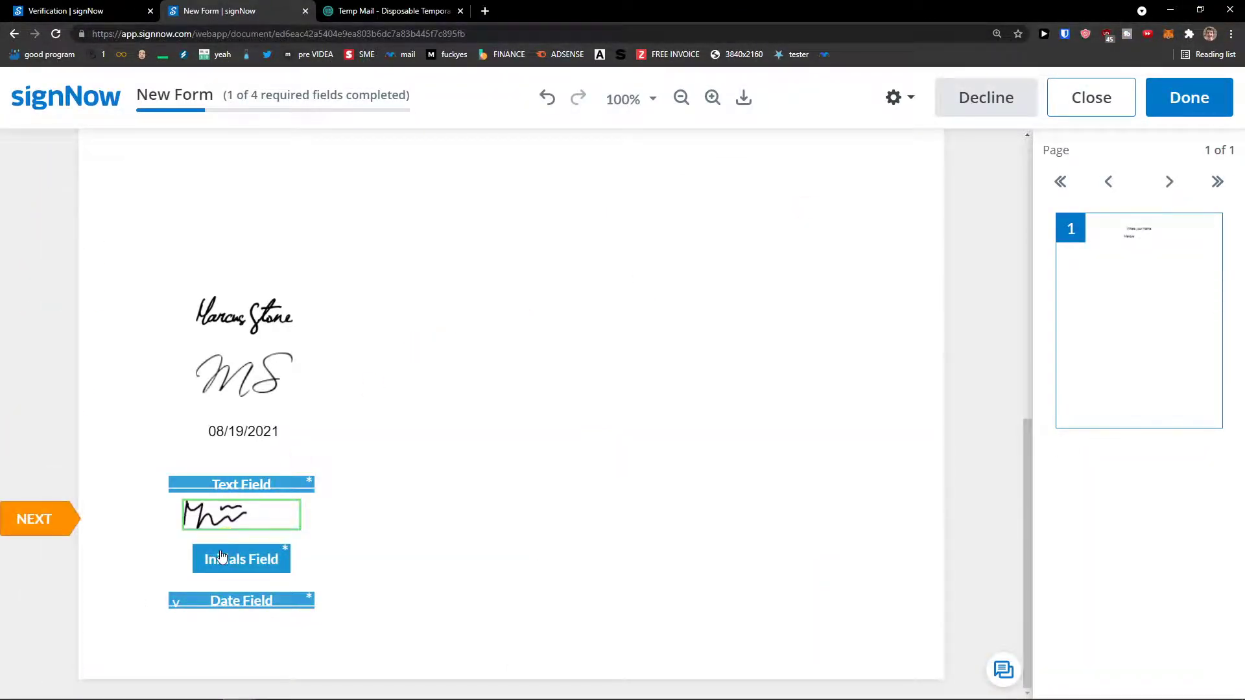
click(227, 559)
click(267, 600)
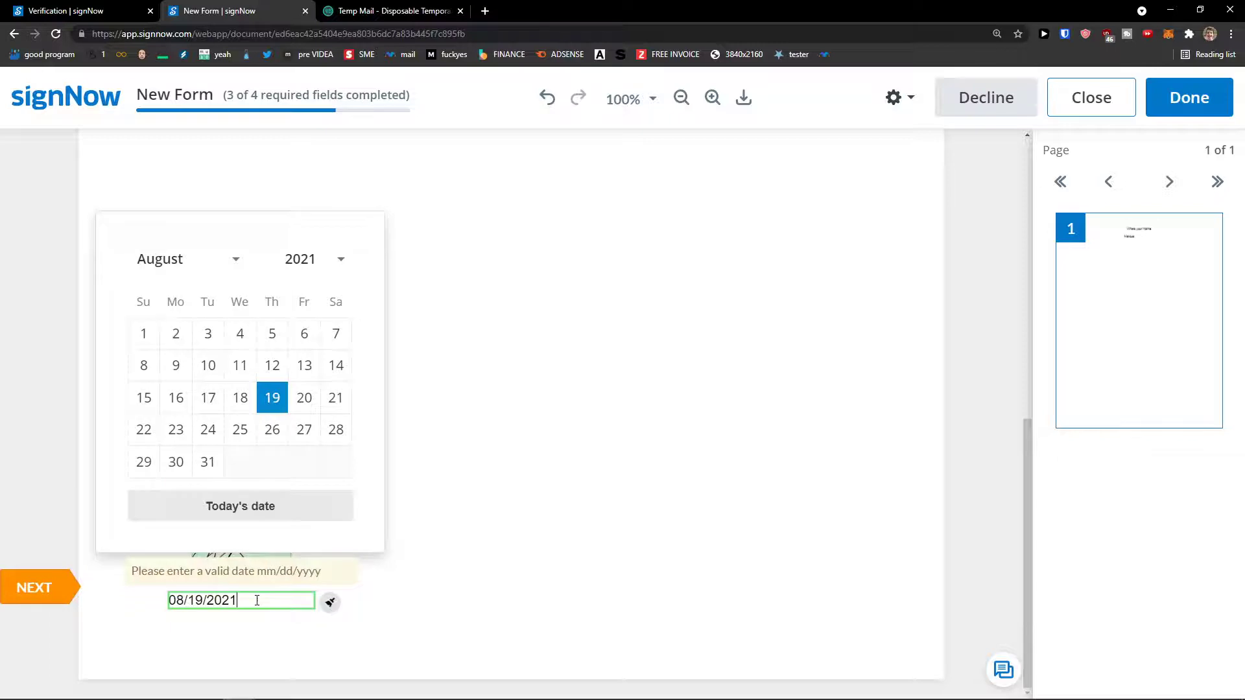
click(433, 441)
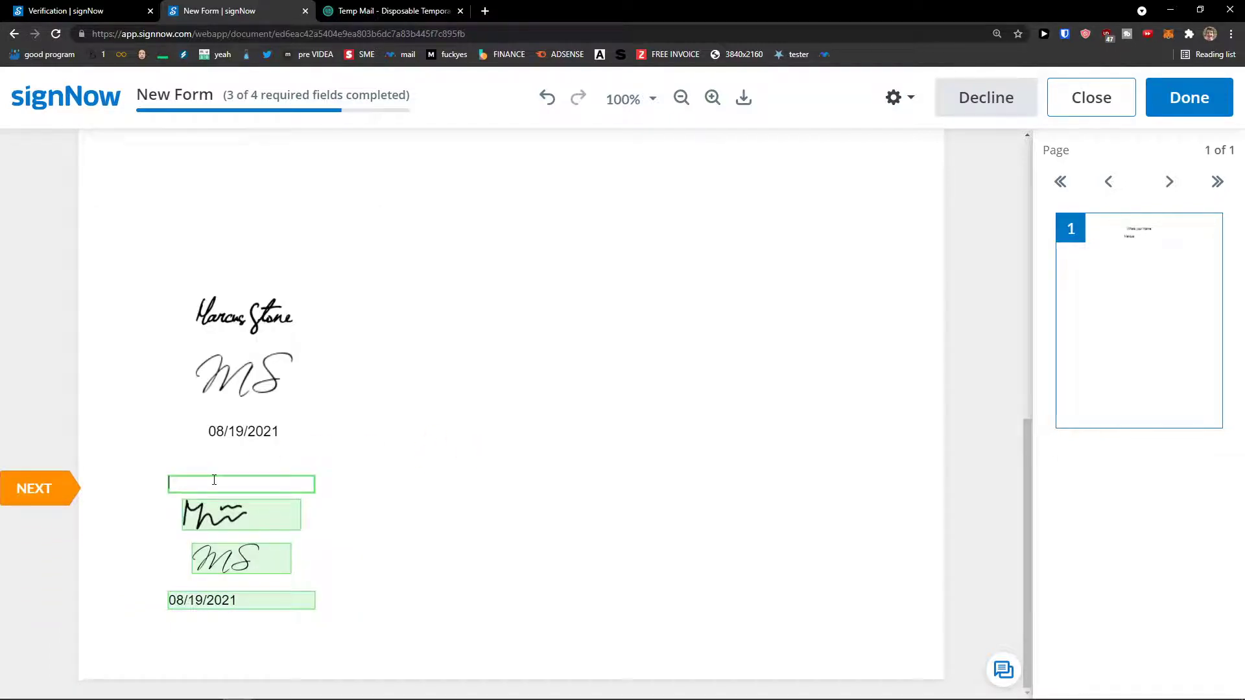
text(123)
Review the completed New Form and submit it with Done.
scroll(322, 472, up, 2)
scroll(215, 502, down, 2)
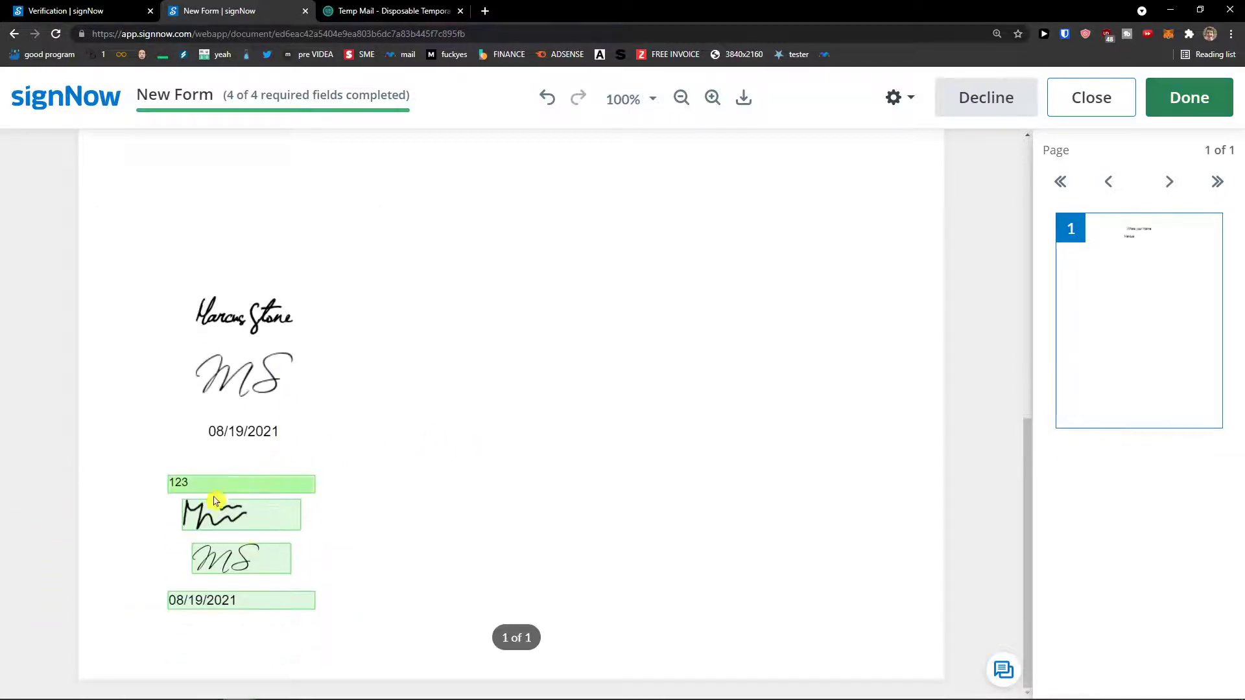
scroll(225, 552, up, 1)
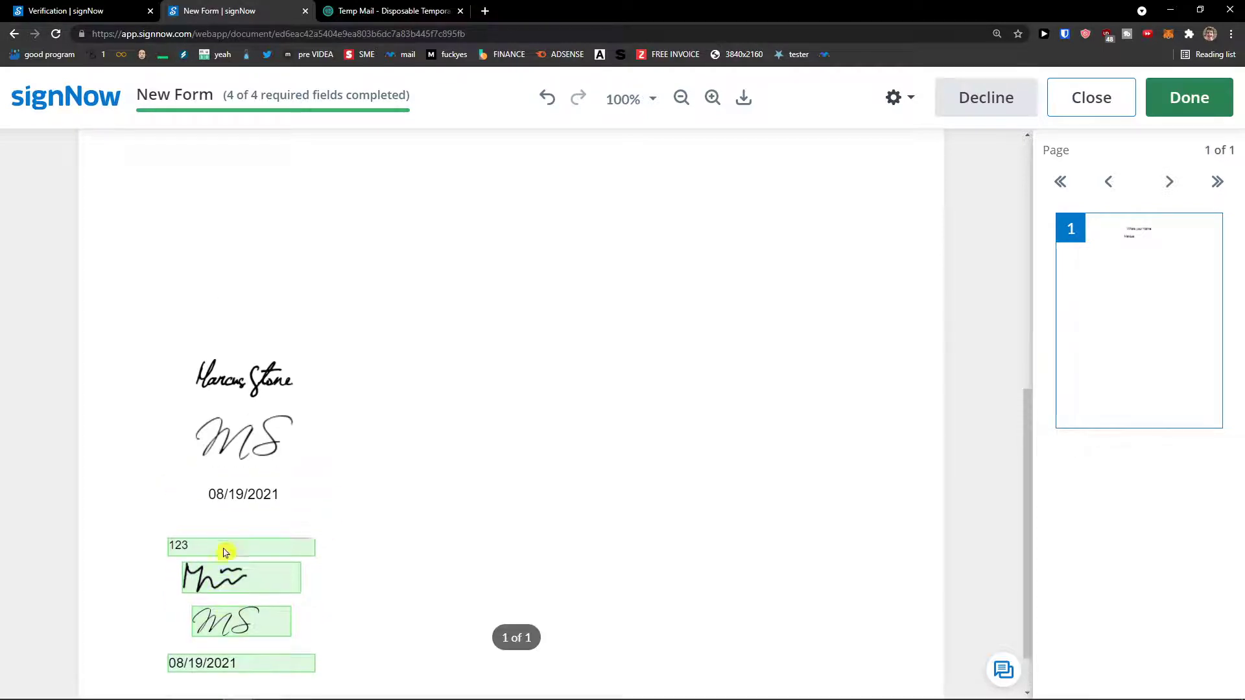
scroll(225, 552, up, 3)
scroll(217, 551, down, 4)
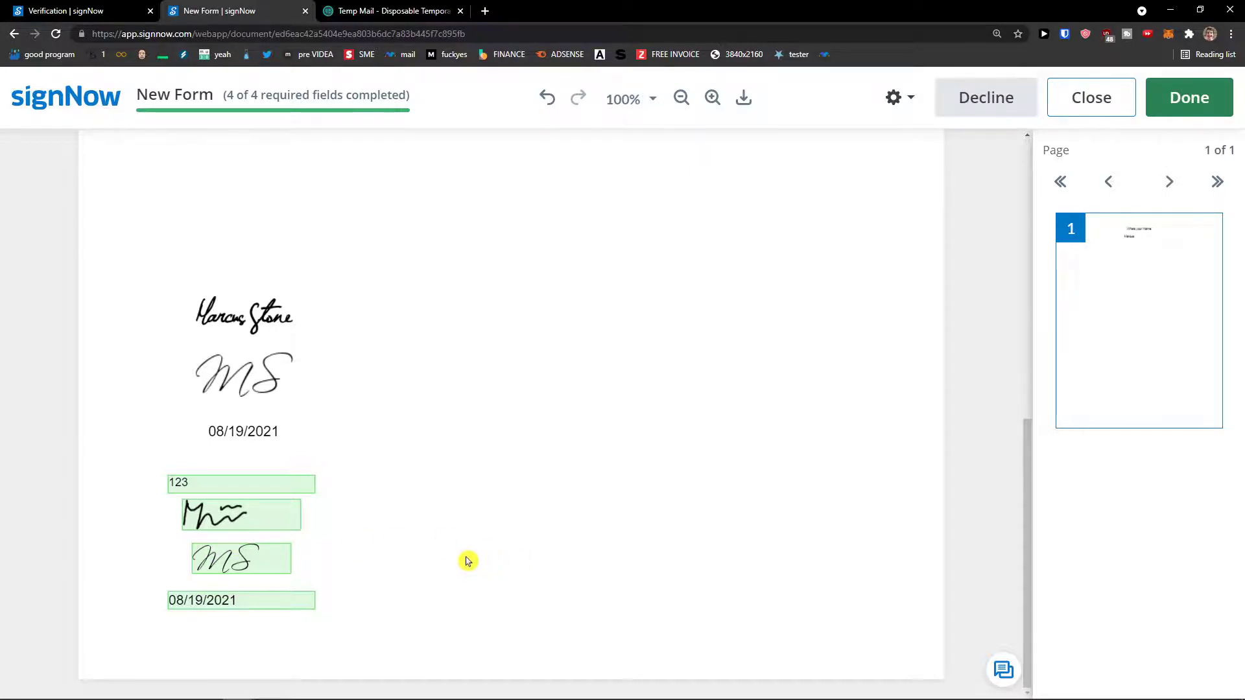
scroll(467, 560, up, 5)
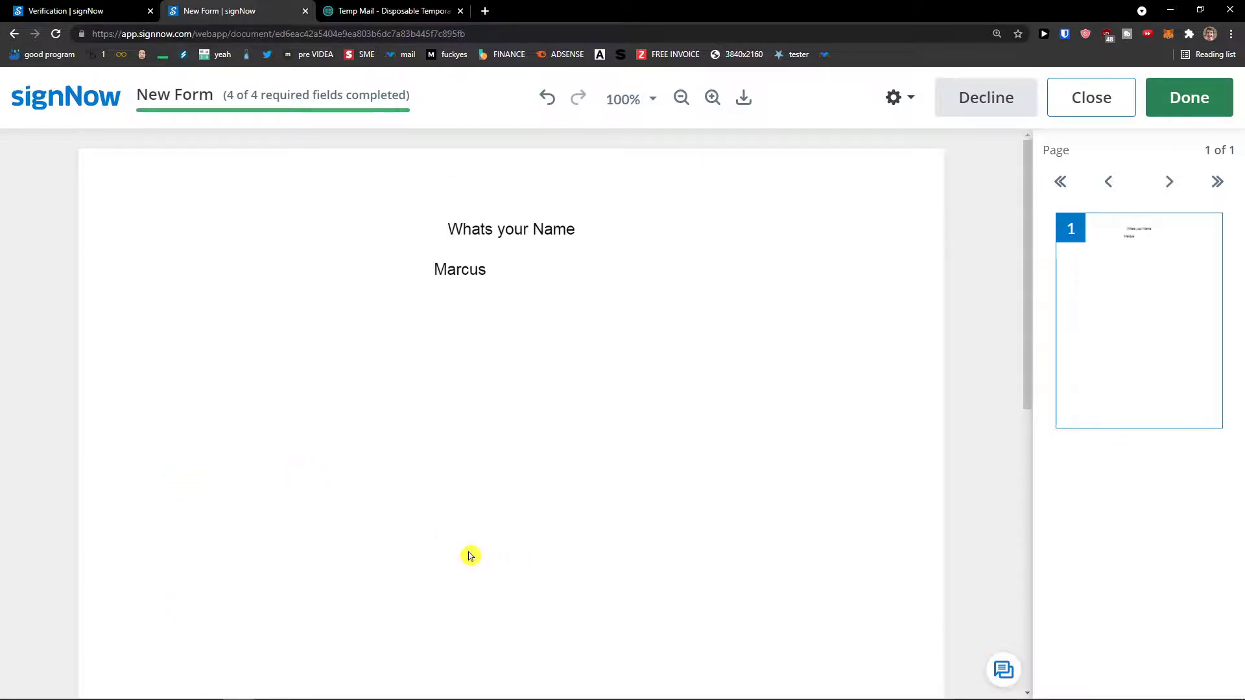
scroll(470, 556, down, 8)
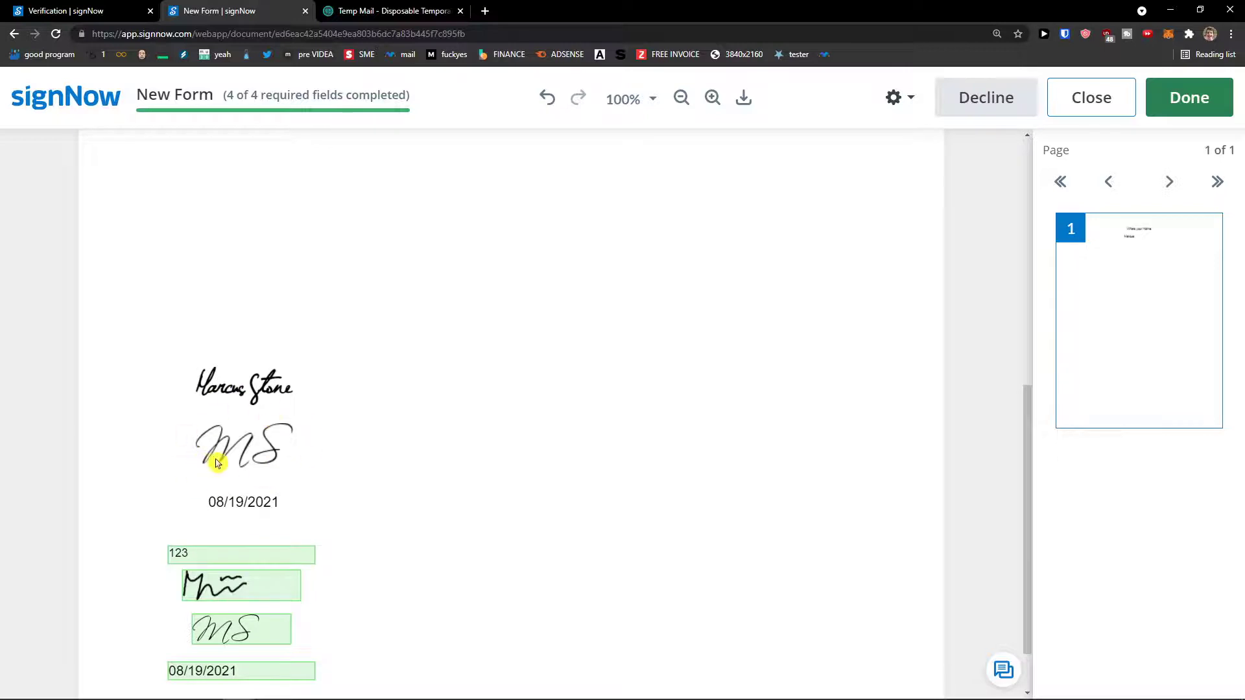
click(1206, 107)
click(1207, 107)
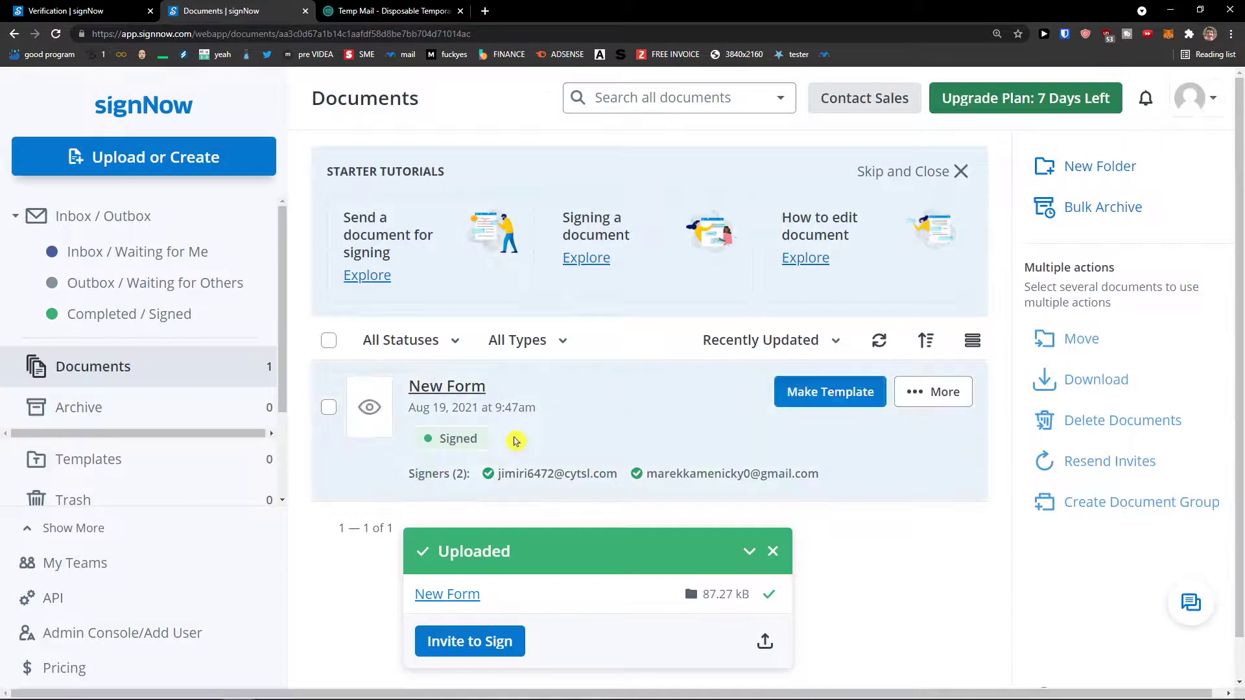
Dismiss the Uploaded notice, then open and close New Form's More actions menu without choosing anything.
scroll(586, 461, down, 1)
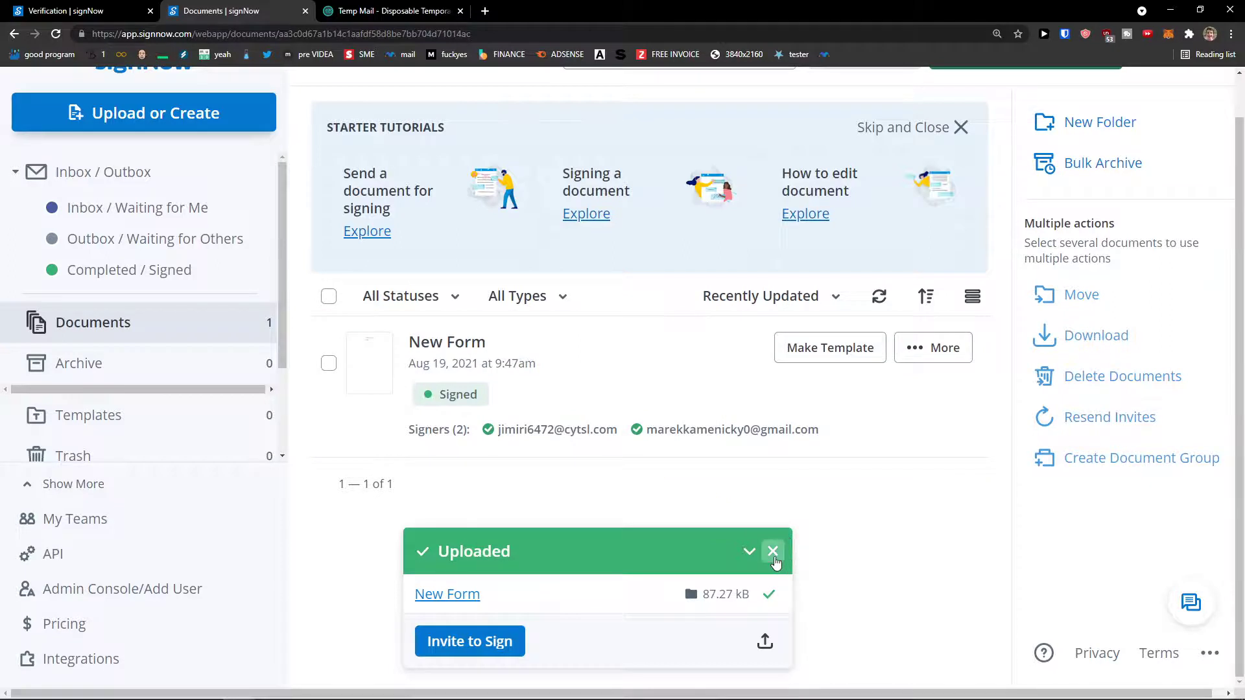
click(772, 551)
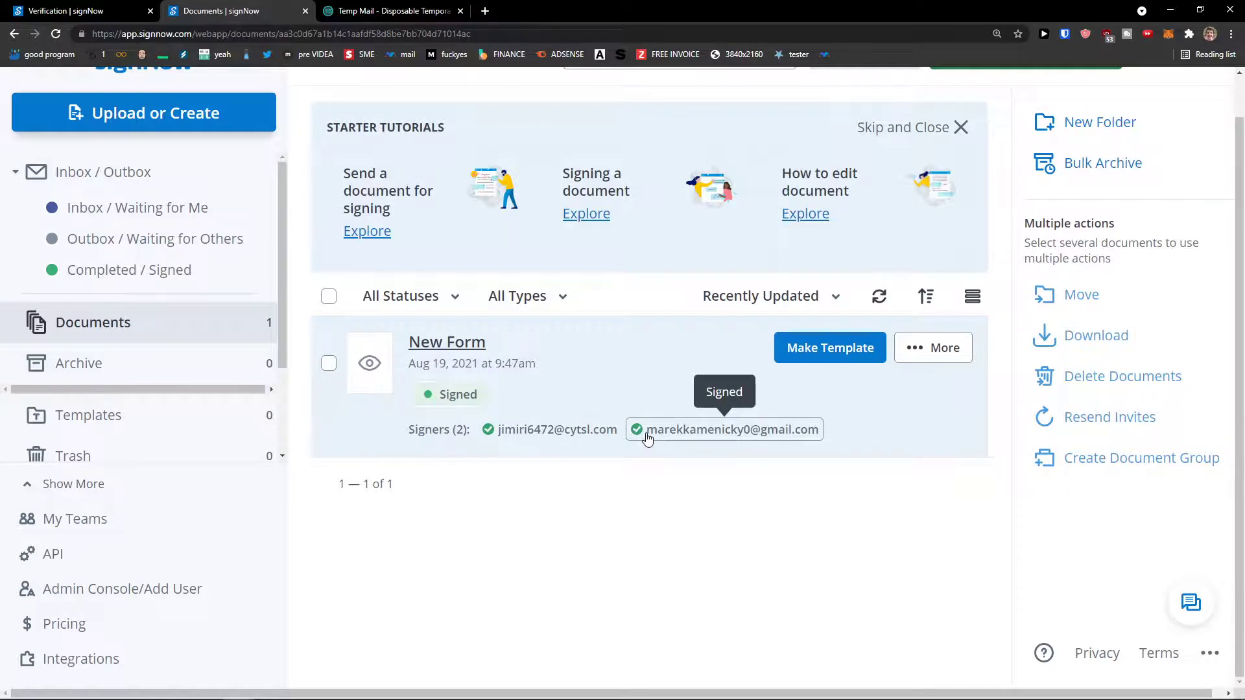
click(938, 348)
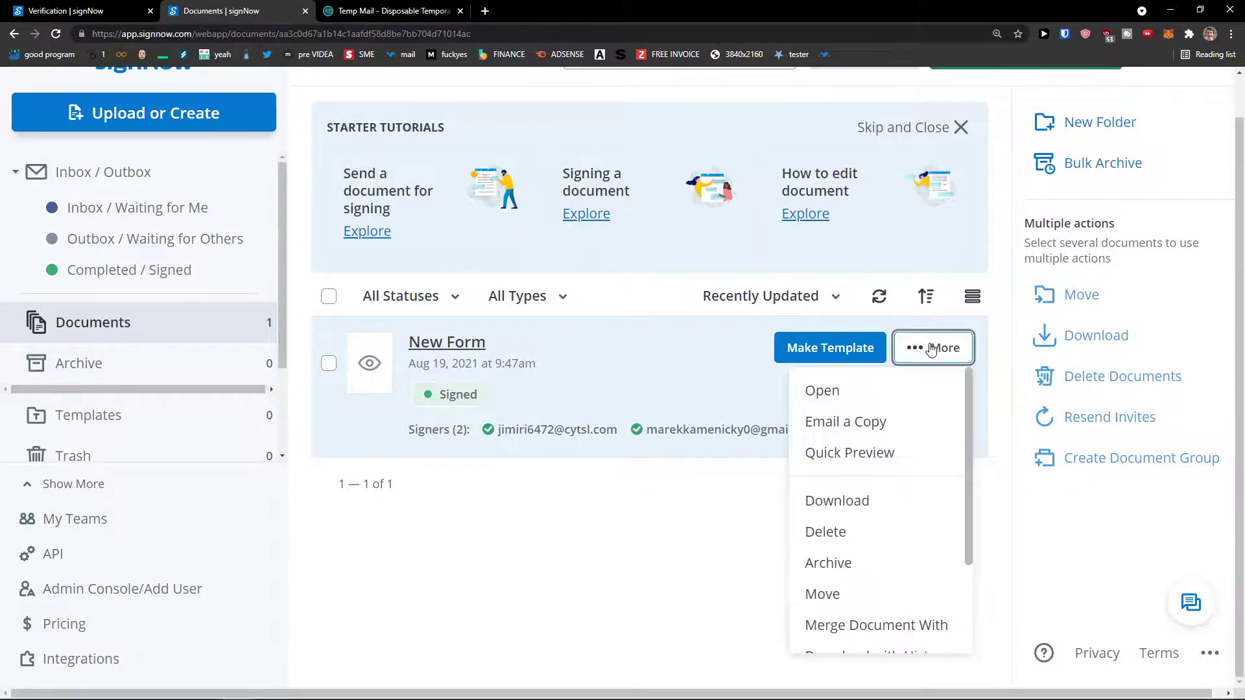
scroll(835, 410, down, 1)
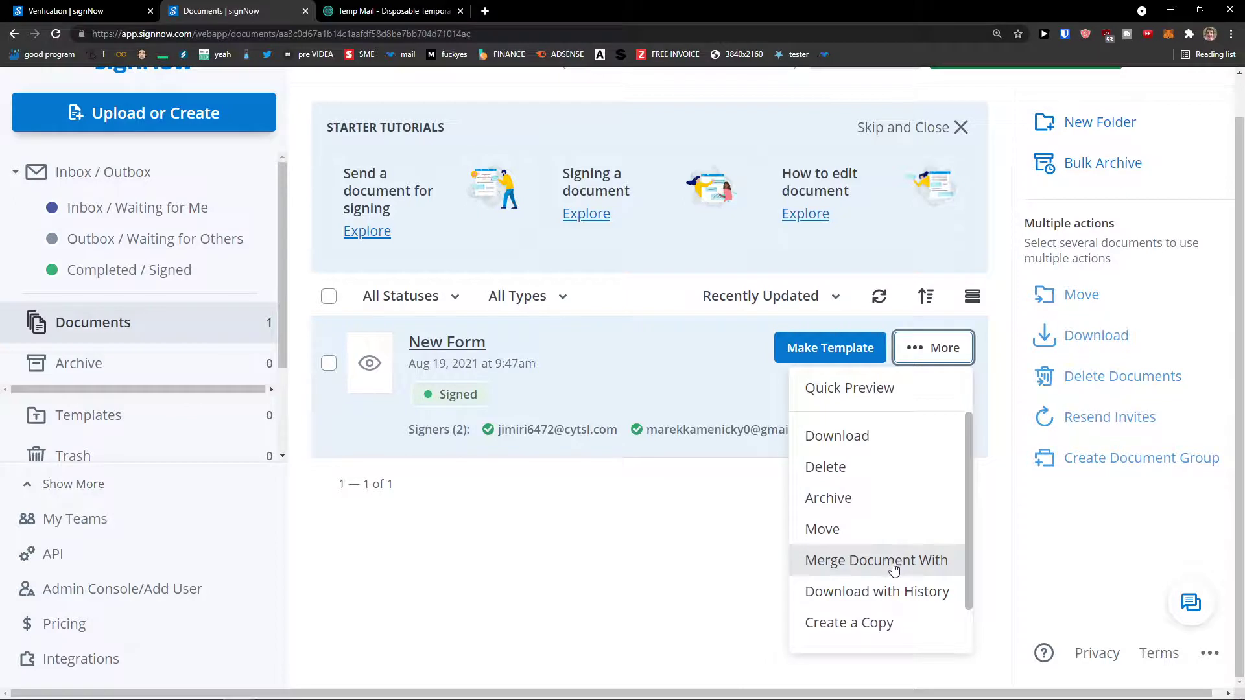
scroll(886, 599, down, 1)
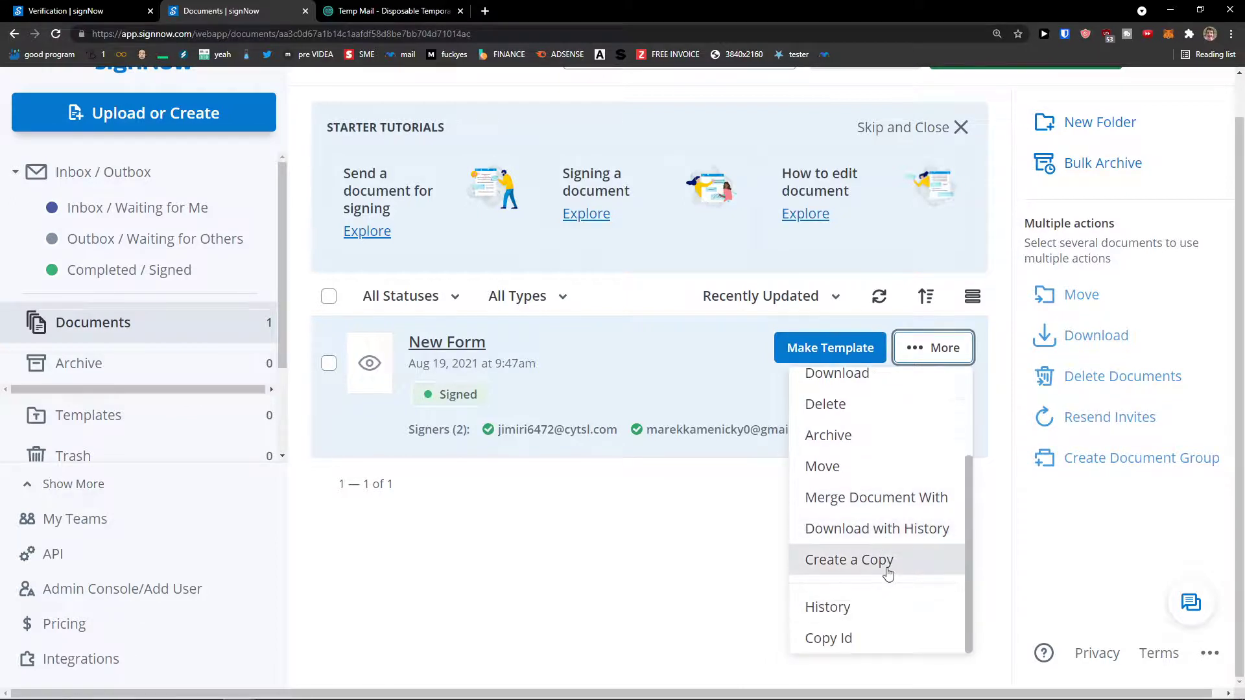
click(691, 536)
Close the Starter Tutorials panel and choose to make New Form a template.
scroll(691, 536, up, 1)
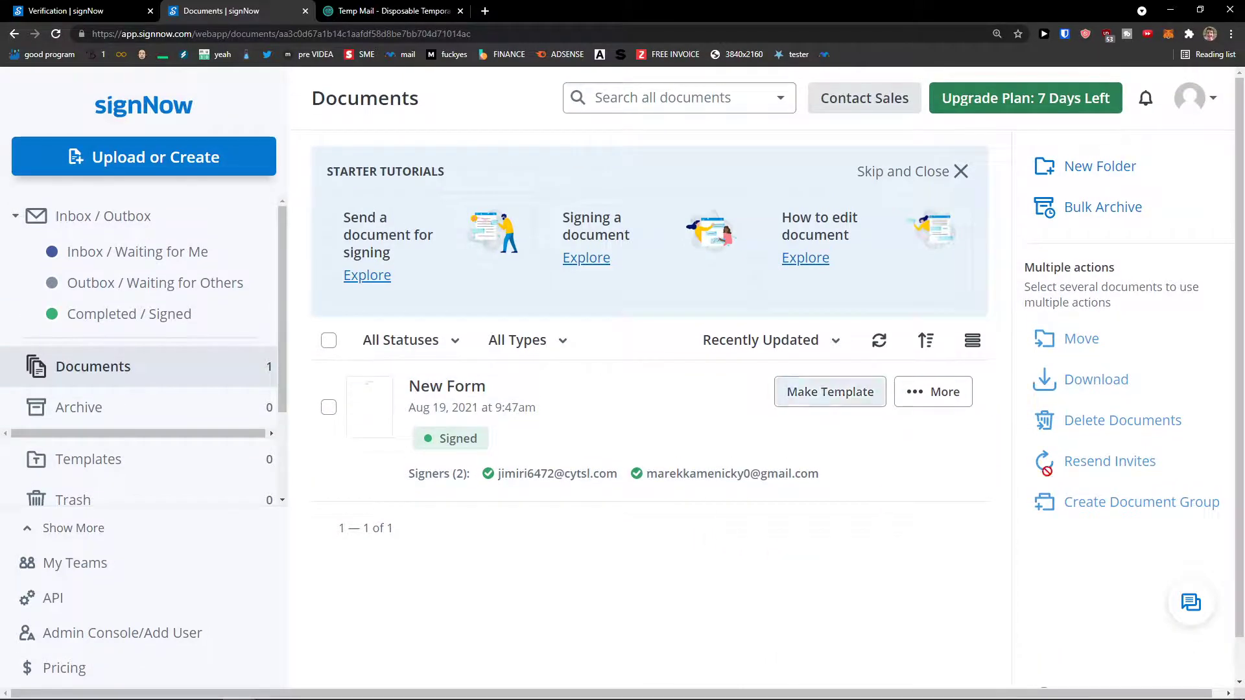
click(959, 172)
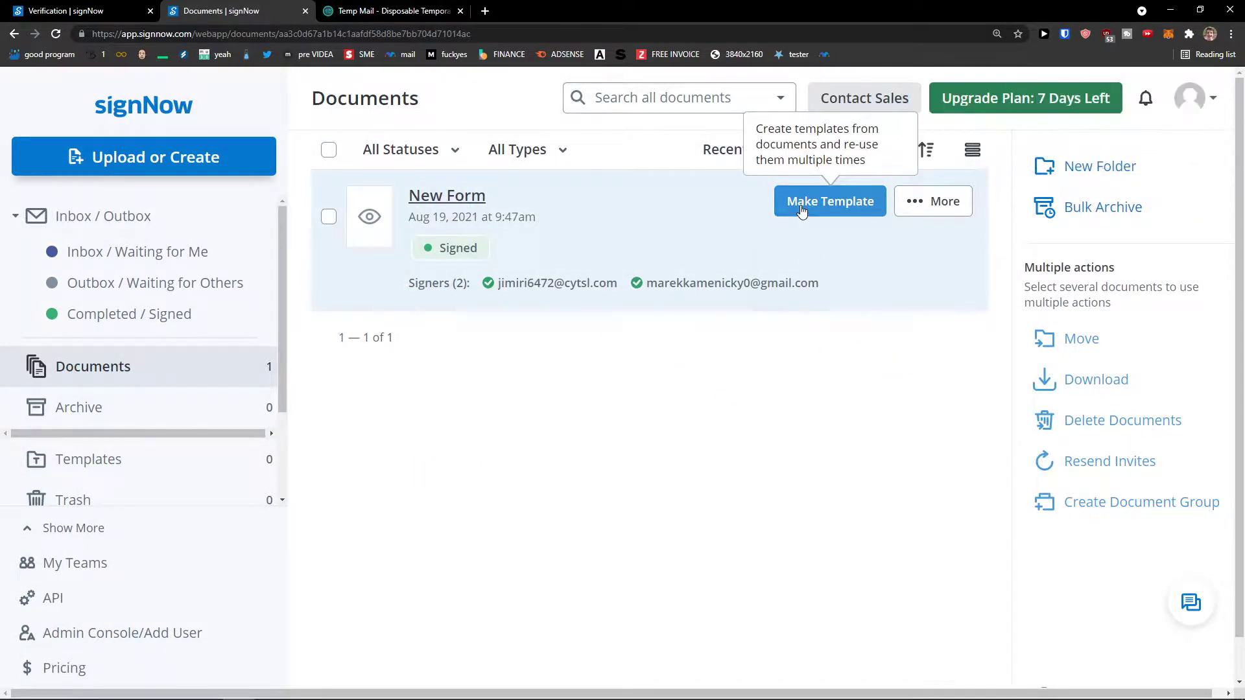
click(802, 210)
Create the template, keeping the name New Form.
key(ctrl+shift+Left)
key(ctrl+shift+Left)
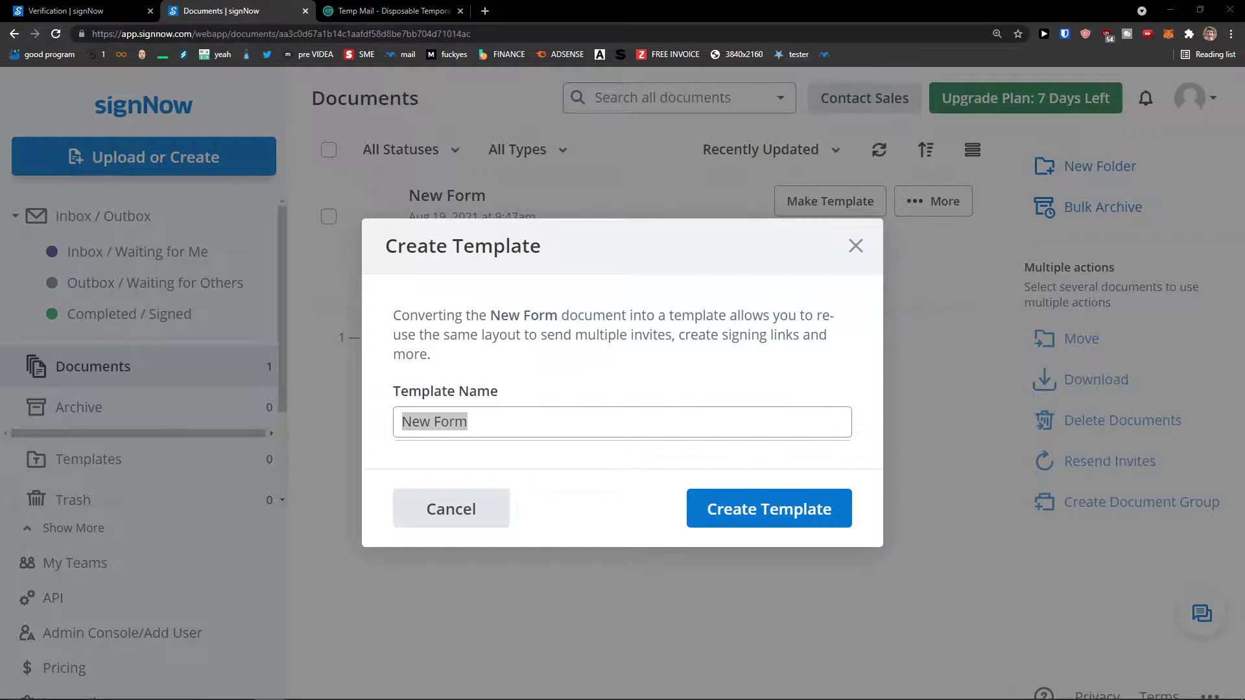
click(731, 518)
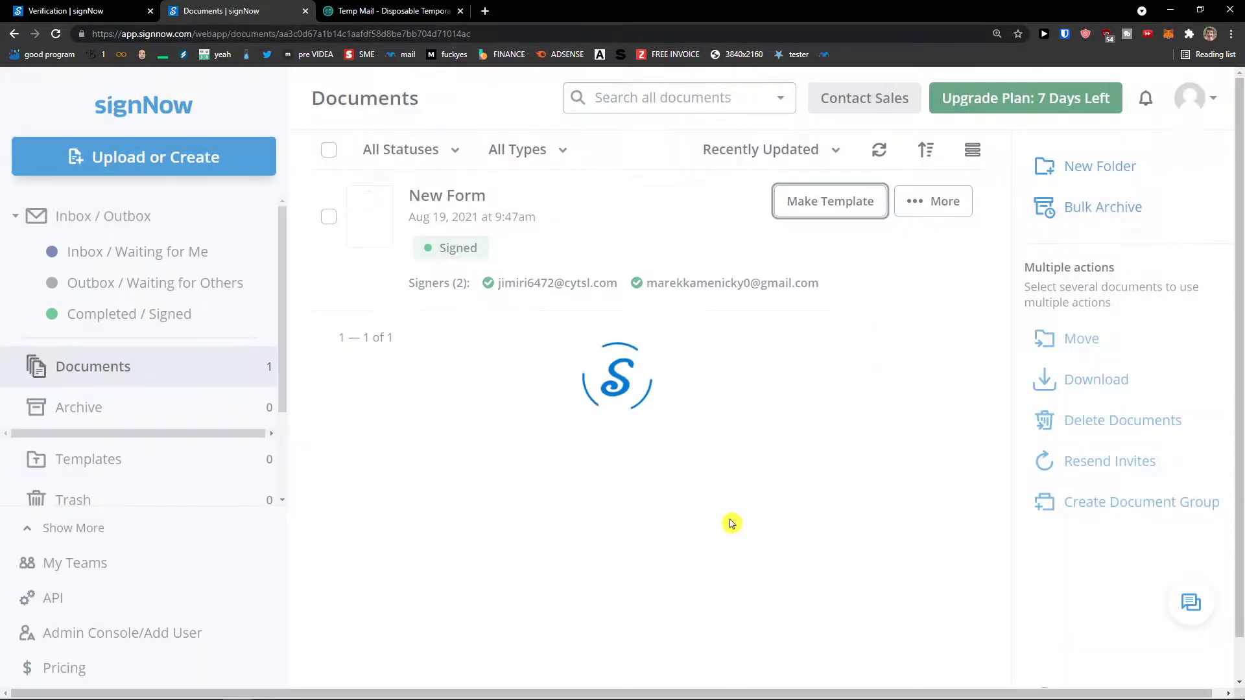
scroll(130, 412, down, 1)
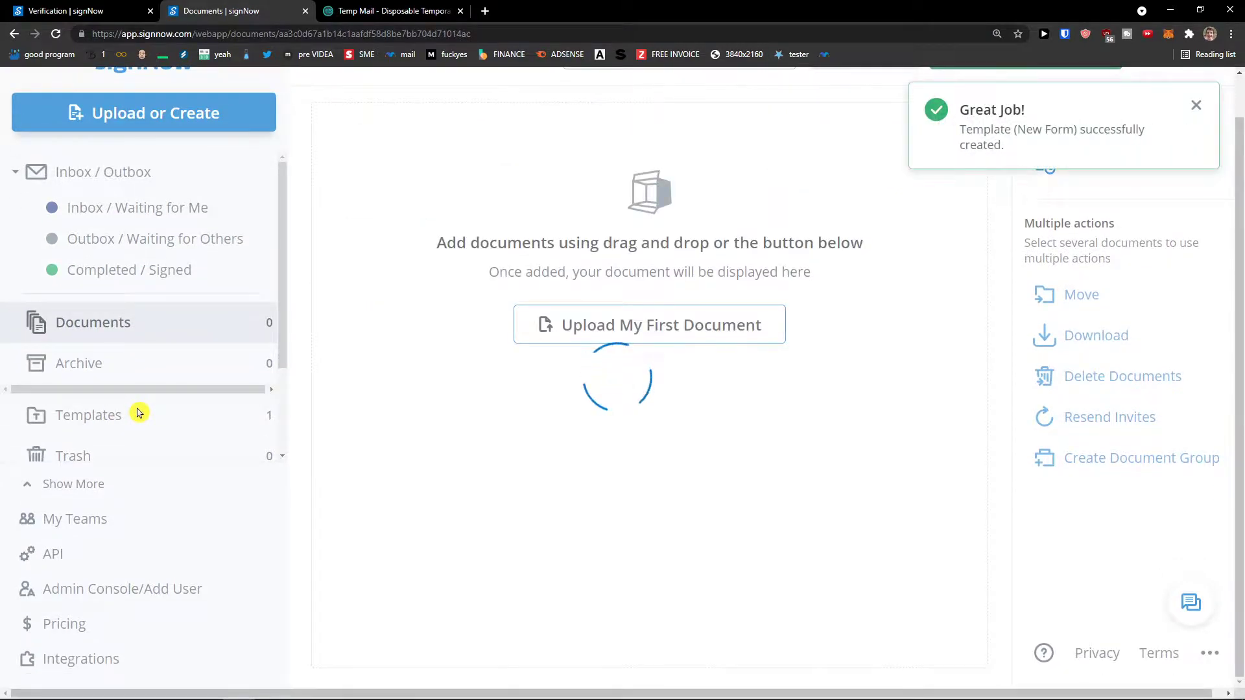
Check the New Form template on the Templates page, switching to Documents and back.
click(139, 415)
scroll(138, 415, down, 2)
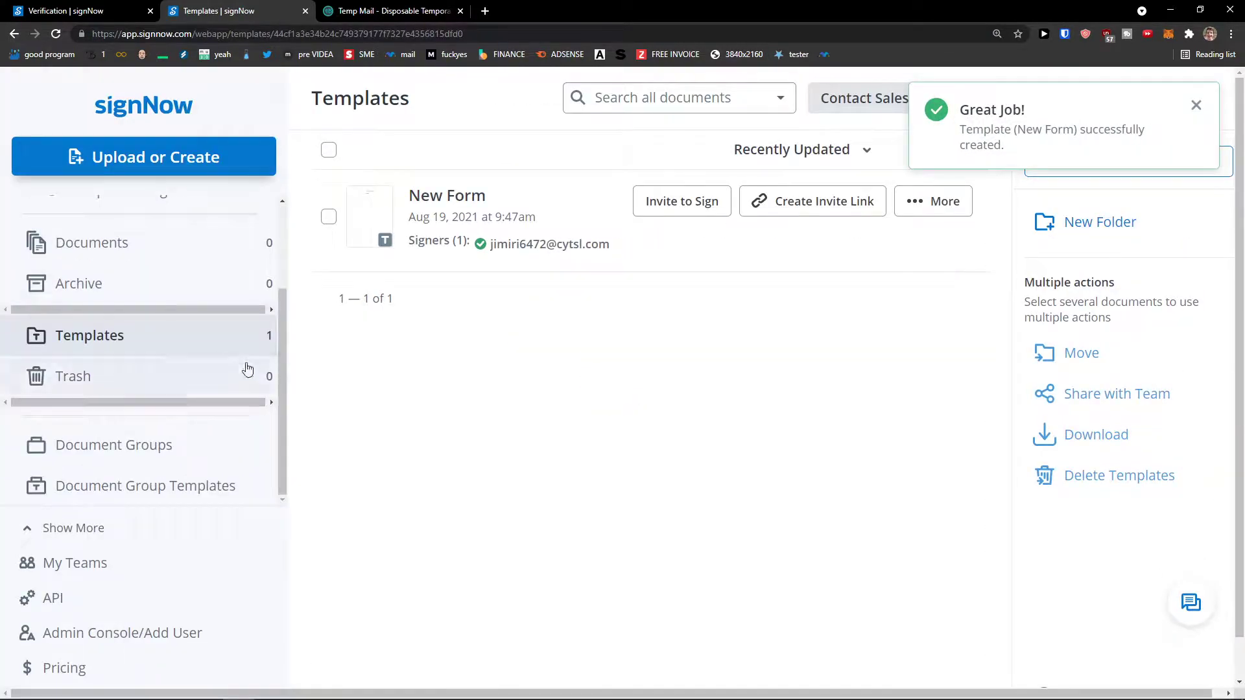
scroll(91, 348, up, 2)
scroll(123, 361, down, 2)
scroll(150, 338, up, 1)
scroll(150, 338, up, 1)
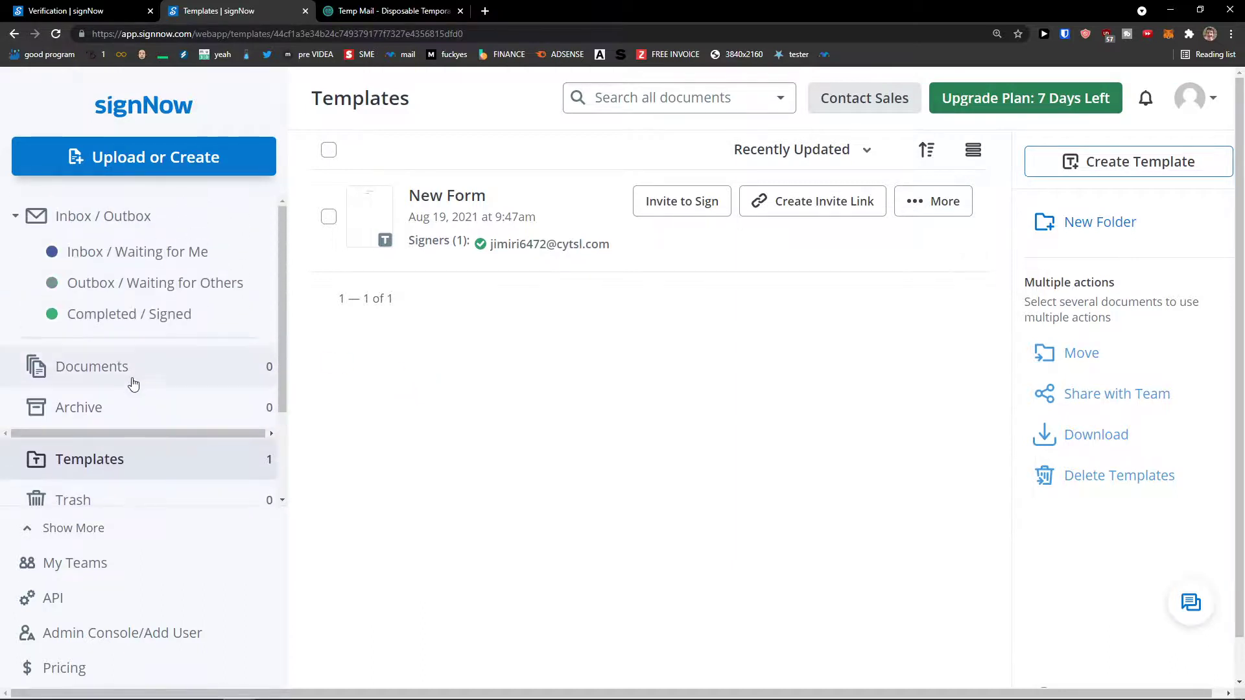
click(131, 382)
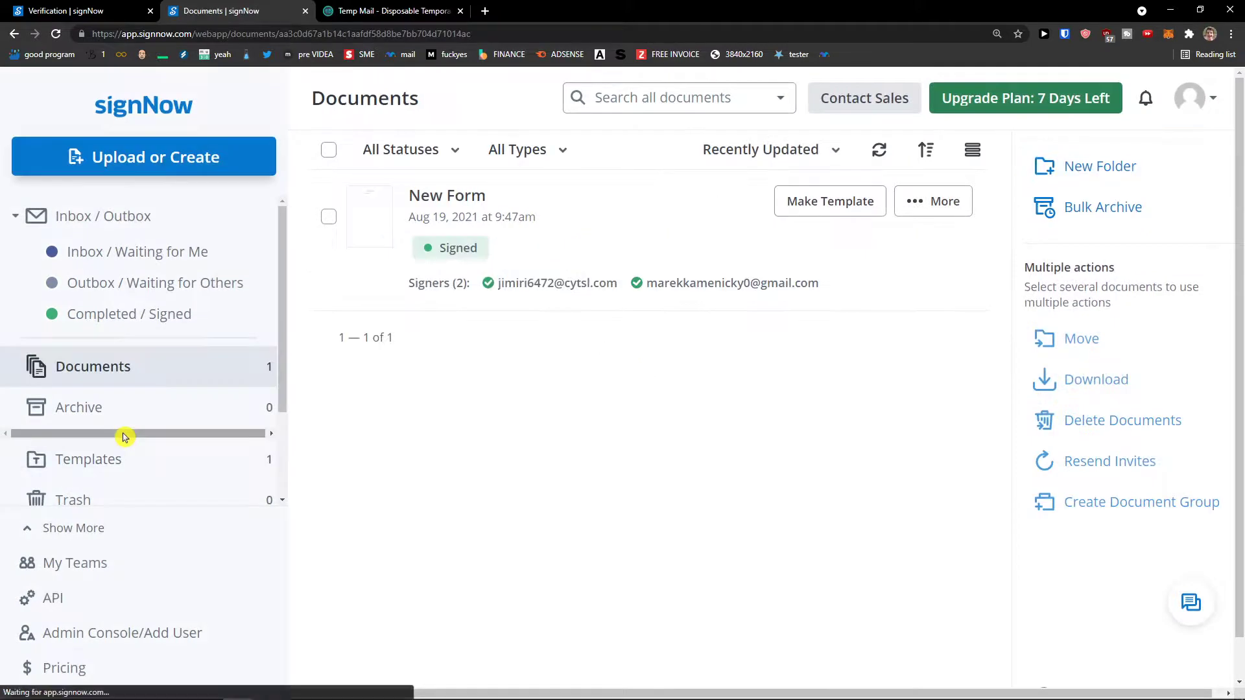
click(132, 459)
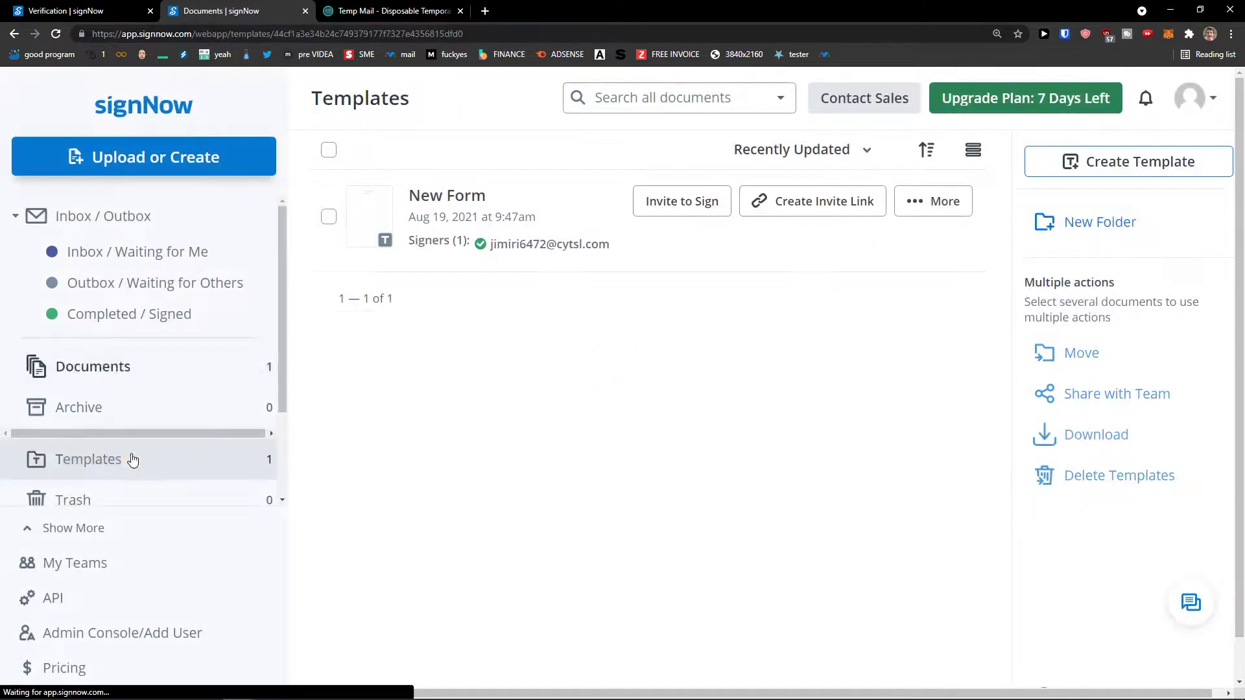
click(941, 209)
From the Upload or Create menu, choose Create Document Group Template.
scroll(172, 280, up, 1)
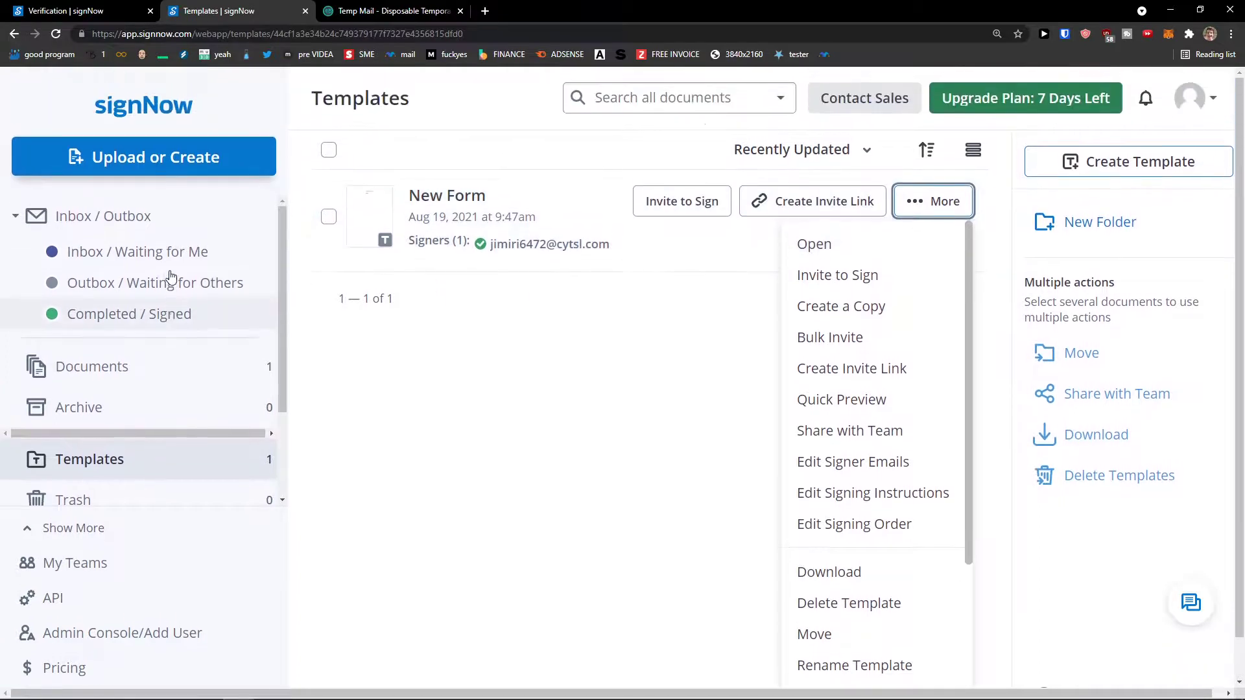
click(181, 168)
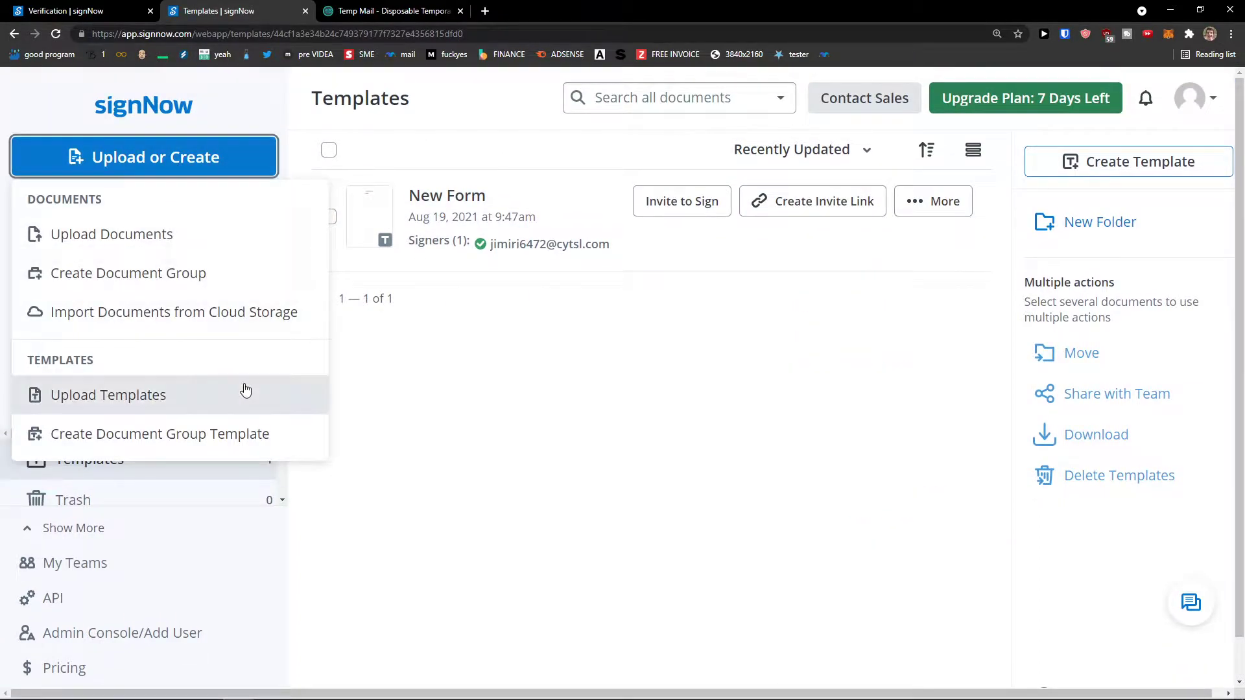
click(266, 253)
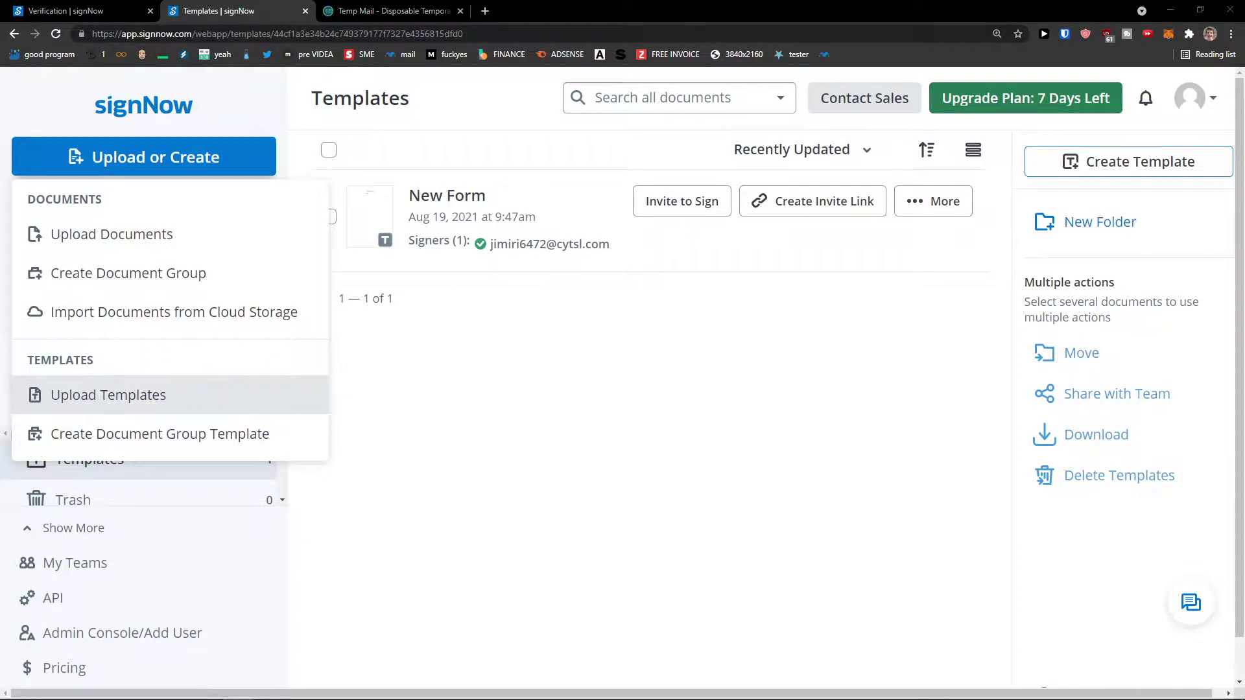
click(278, 371)
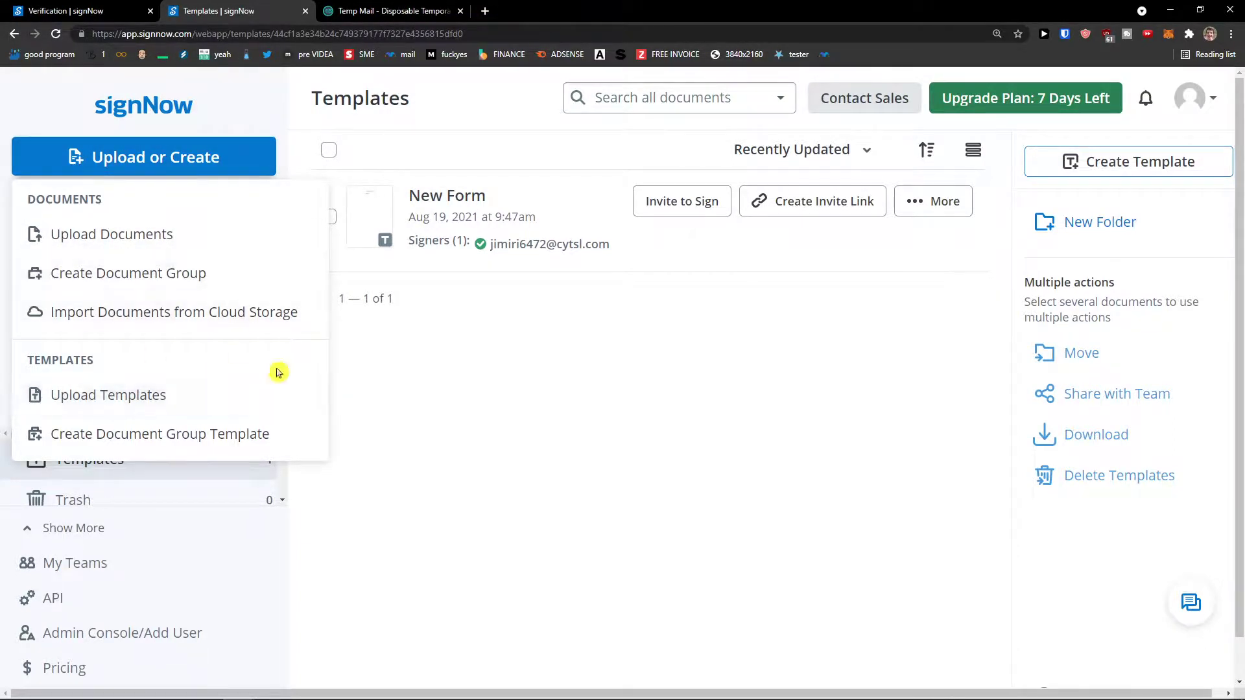
click(257, 435)
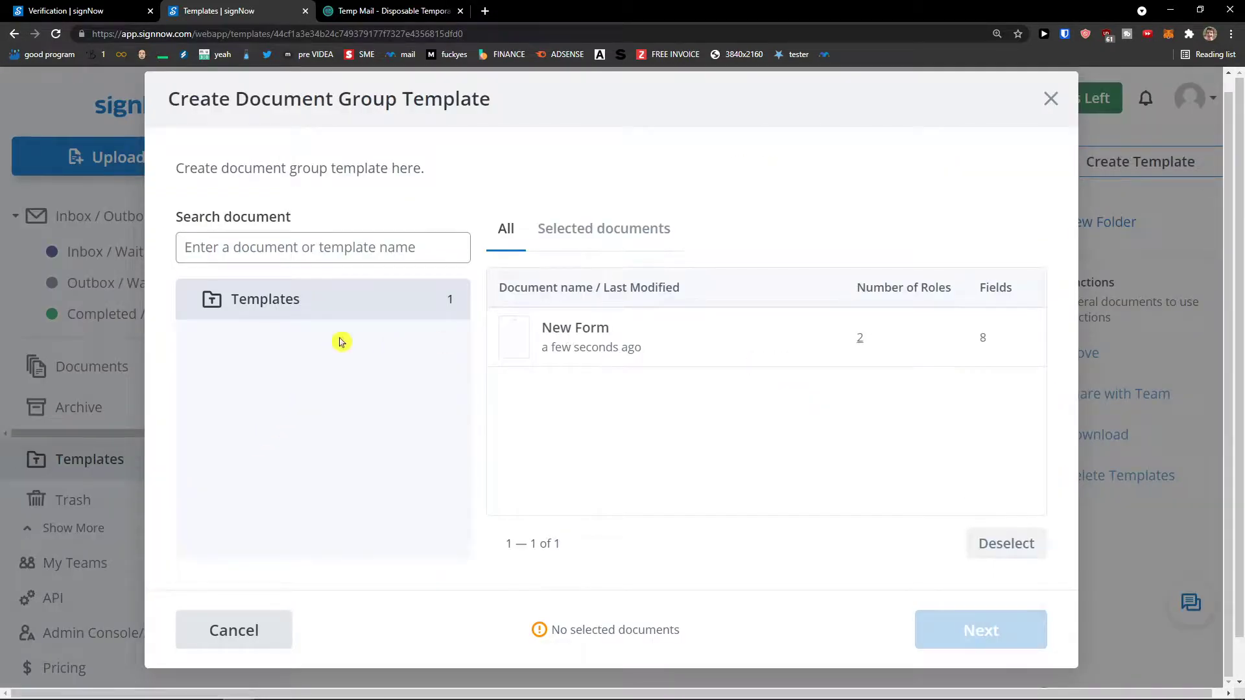
Include New Form and place both signer roles in Signing Step 1.
click(578, 341)
click(1000, 631)
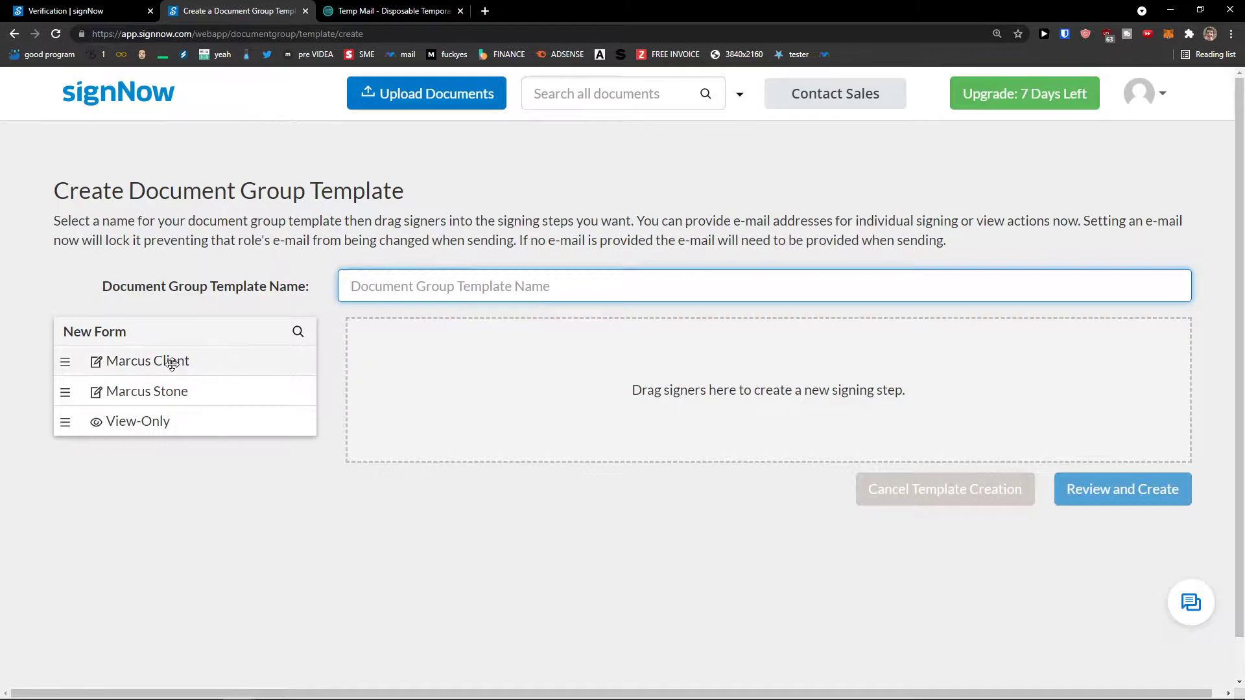
drag(225, 372, 480, 406)
drag(214, 397, 867, 407)
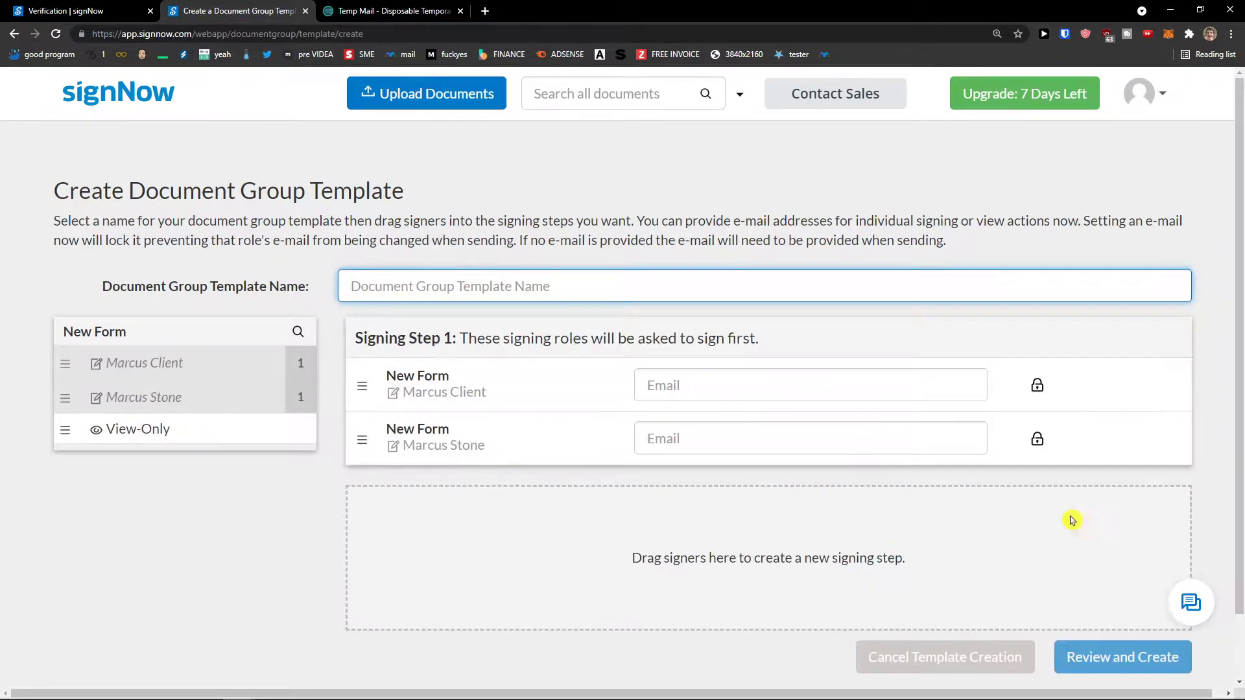
click(1121, 654)
Name the document group template 12.
click(675, 278)
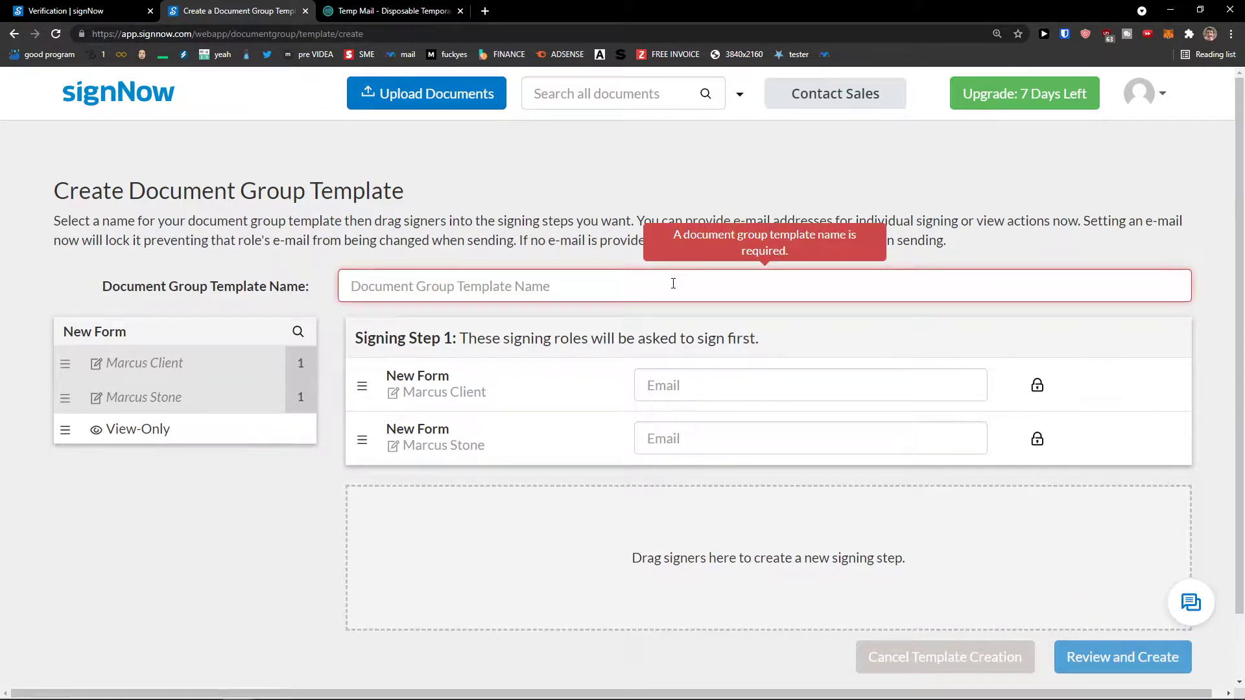
click(634, 218)
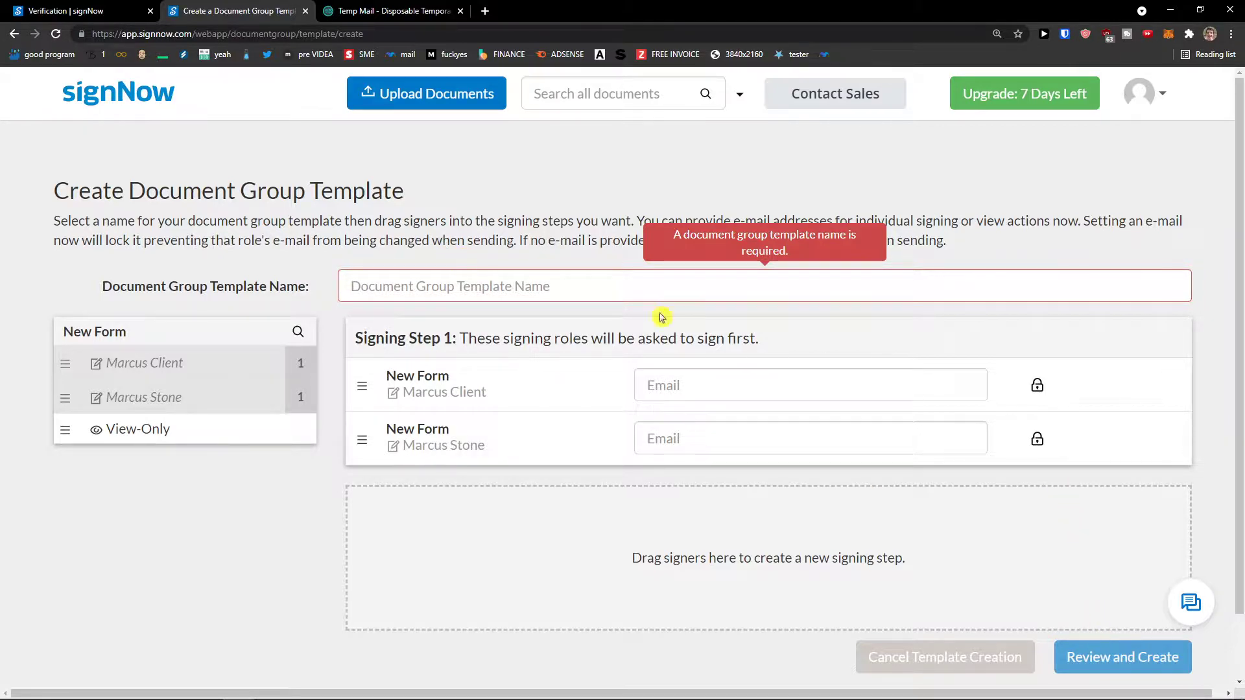
click(597, 291)
text(1)
click(1103, 648)
click(599, 286)
text(2)
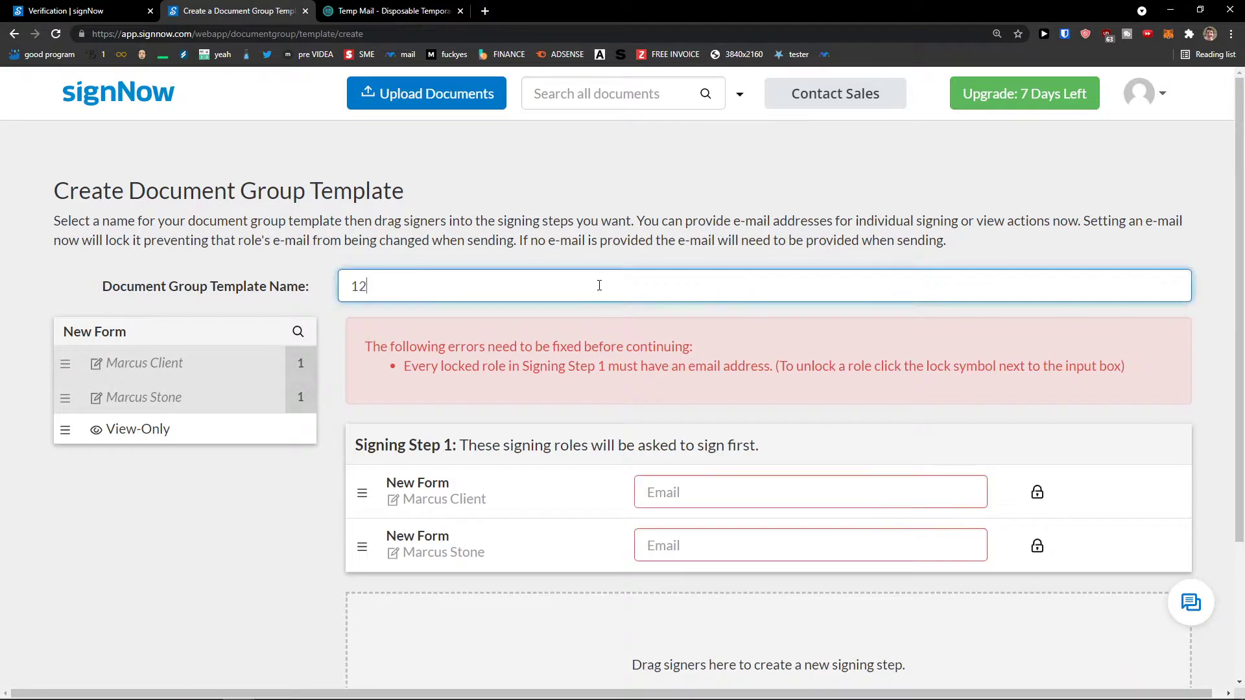
Enter the first signer's e-mail, paste it with a 1 added for the second signer, and create the template.
click(747, 503)
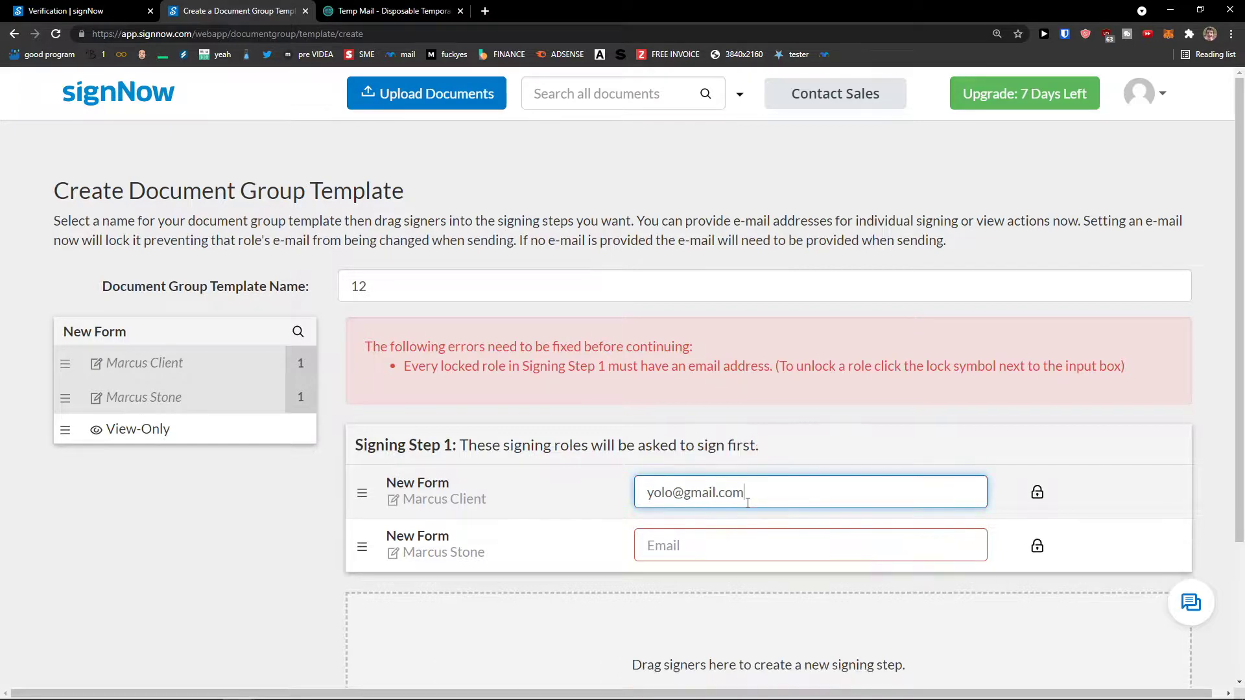
key(ctrl+a)
key(ctrl+c)
click(745, 545)
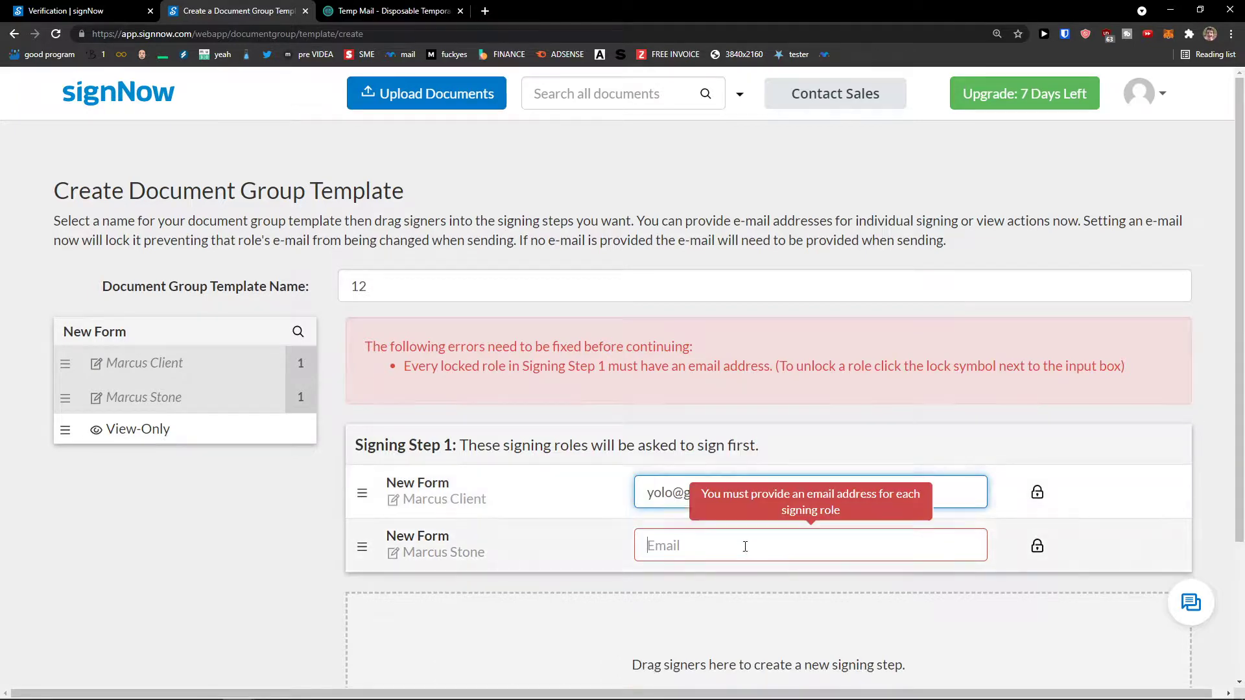
key(ctrl+v)
click(673, 545)
text(1)
click(1105, 656)
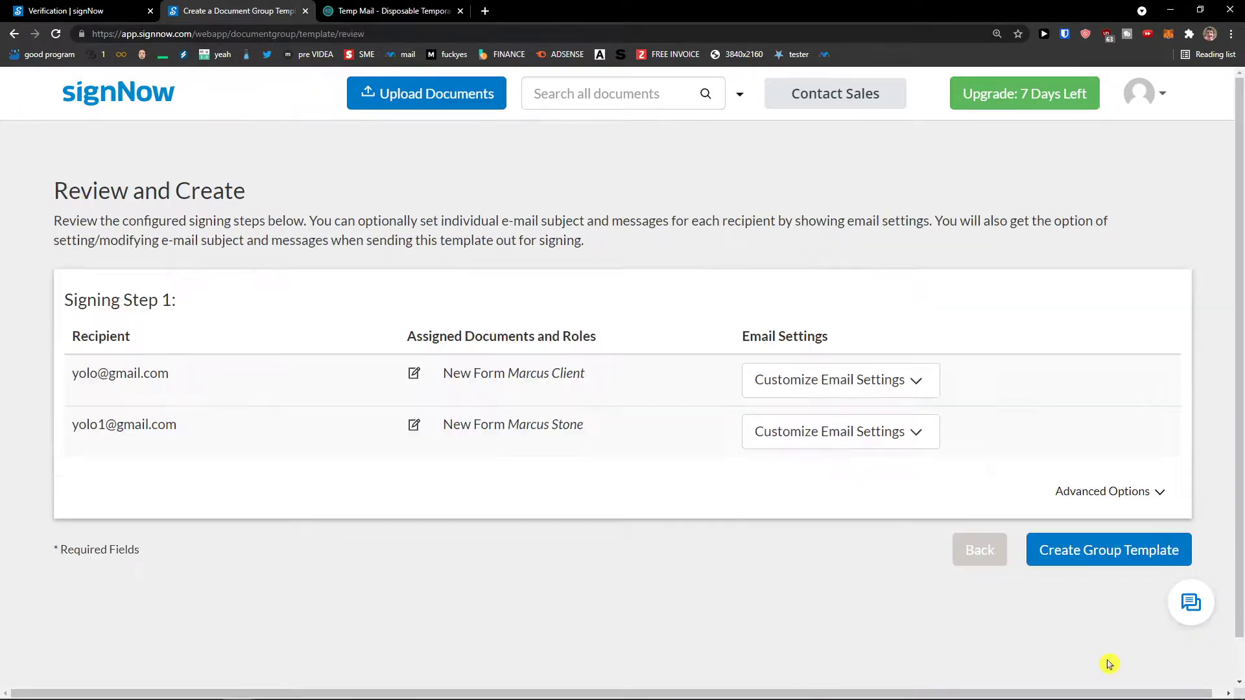
click(1073, 543)
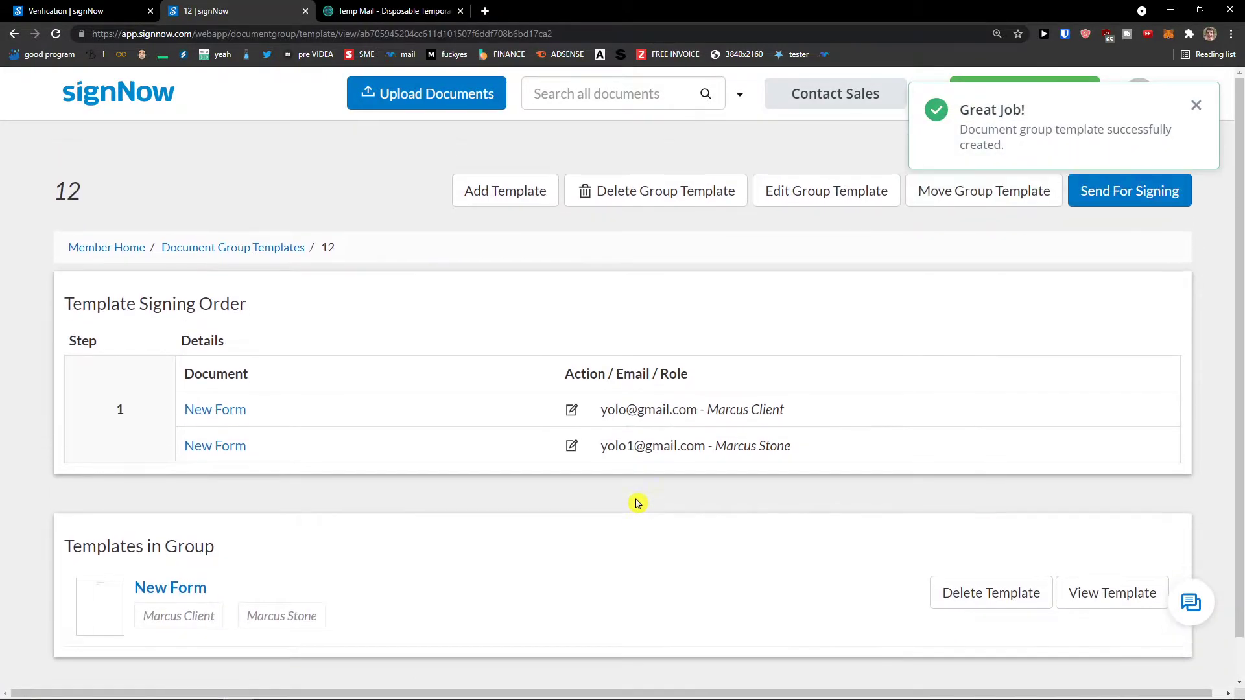
Return to the documents home, open Templates, and choose to send New Form for signing.
scroll(633, 503, down, 1)
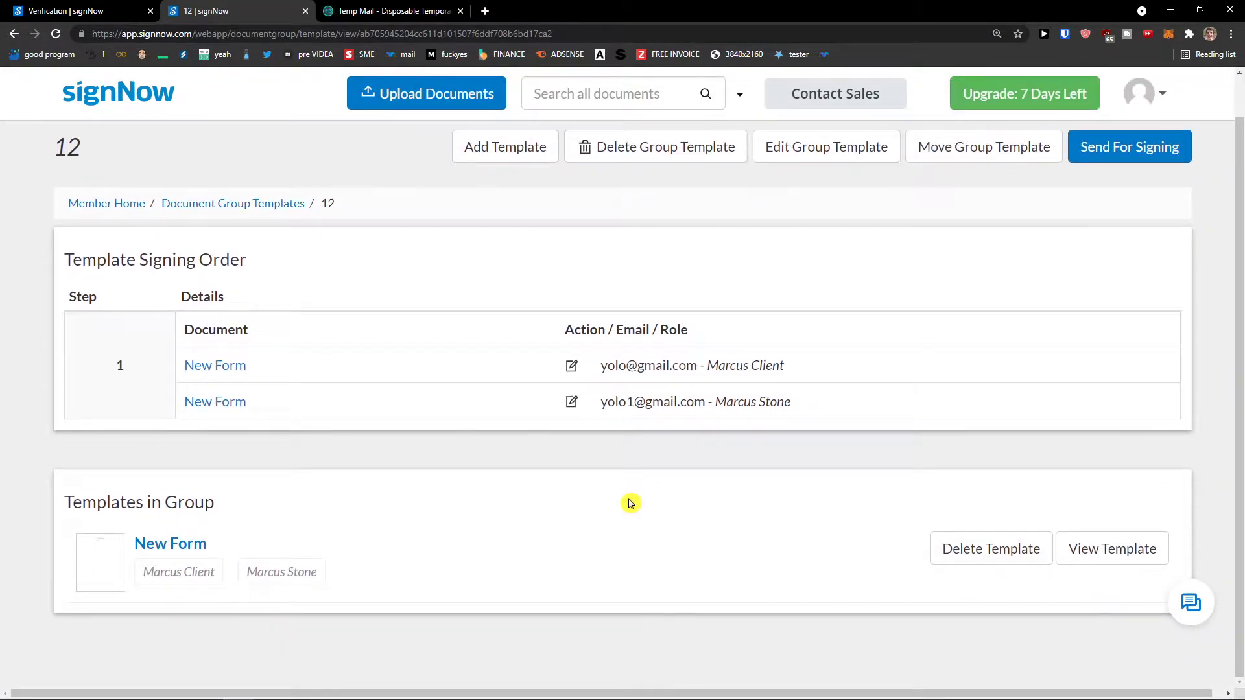
scroll(629, 503, up, 1)
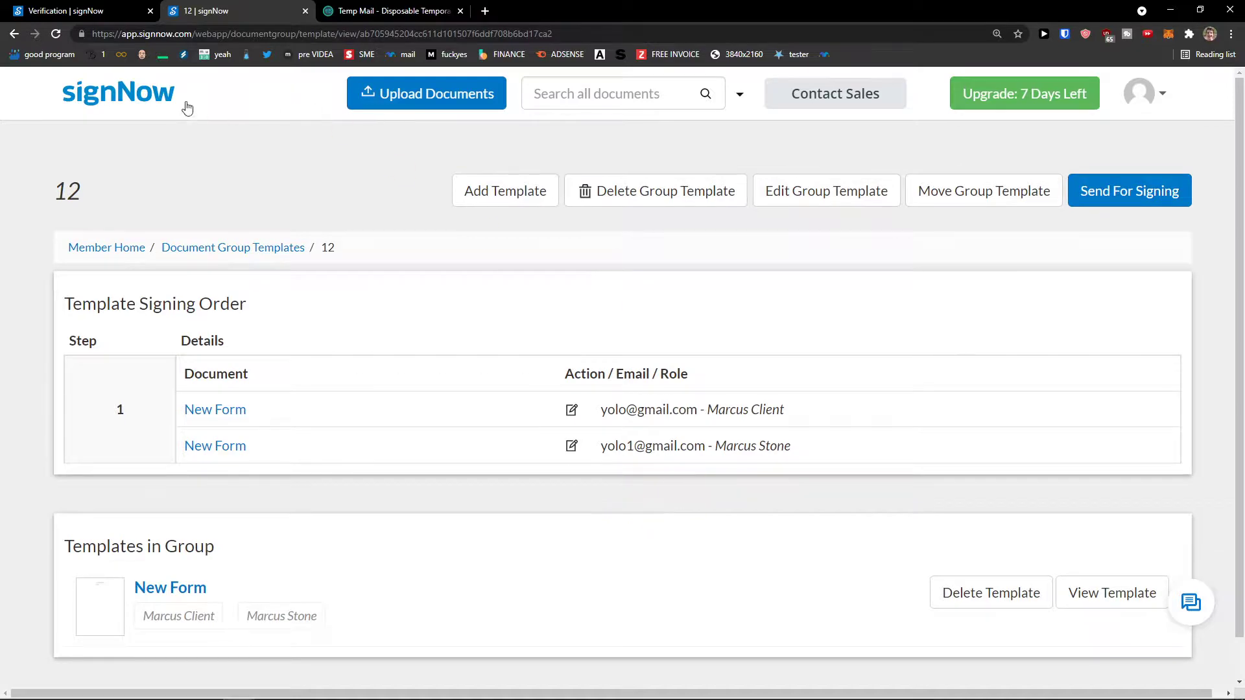
click(125, 96)
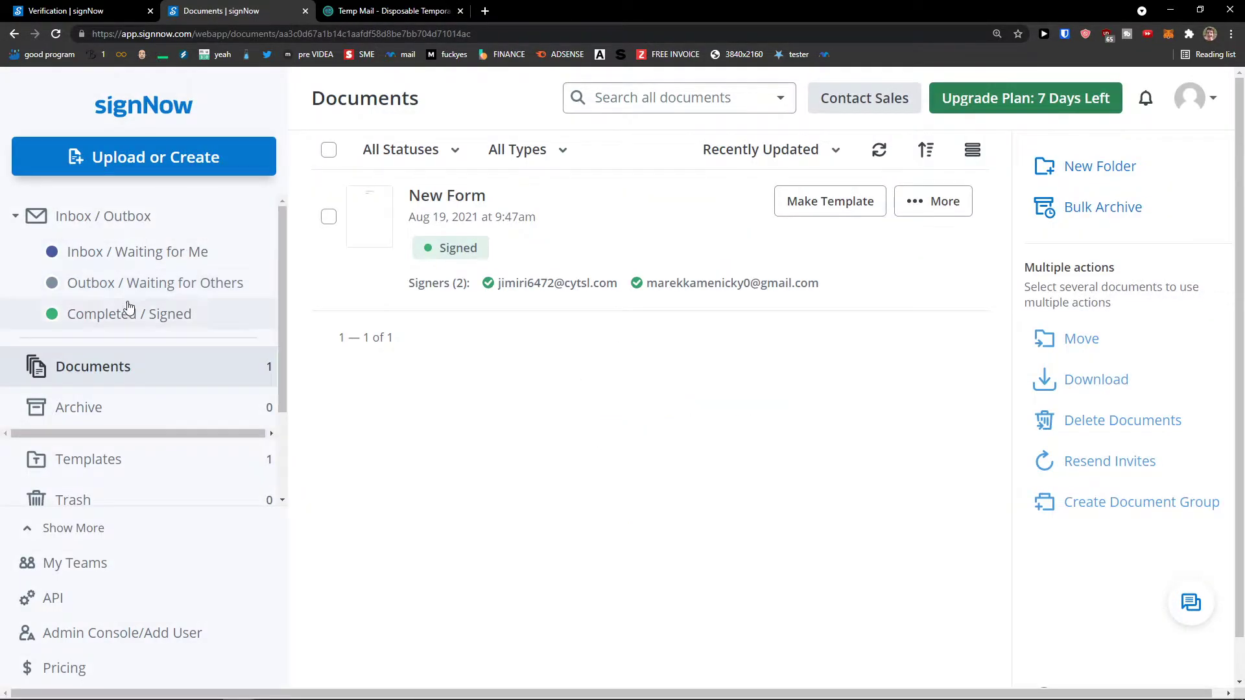
scroll(170, 376, down, 3)
click(162, 340)
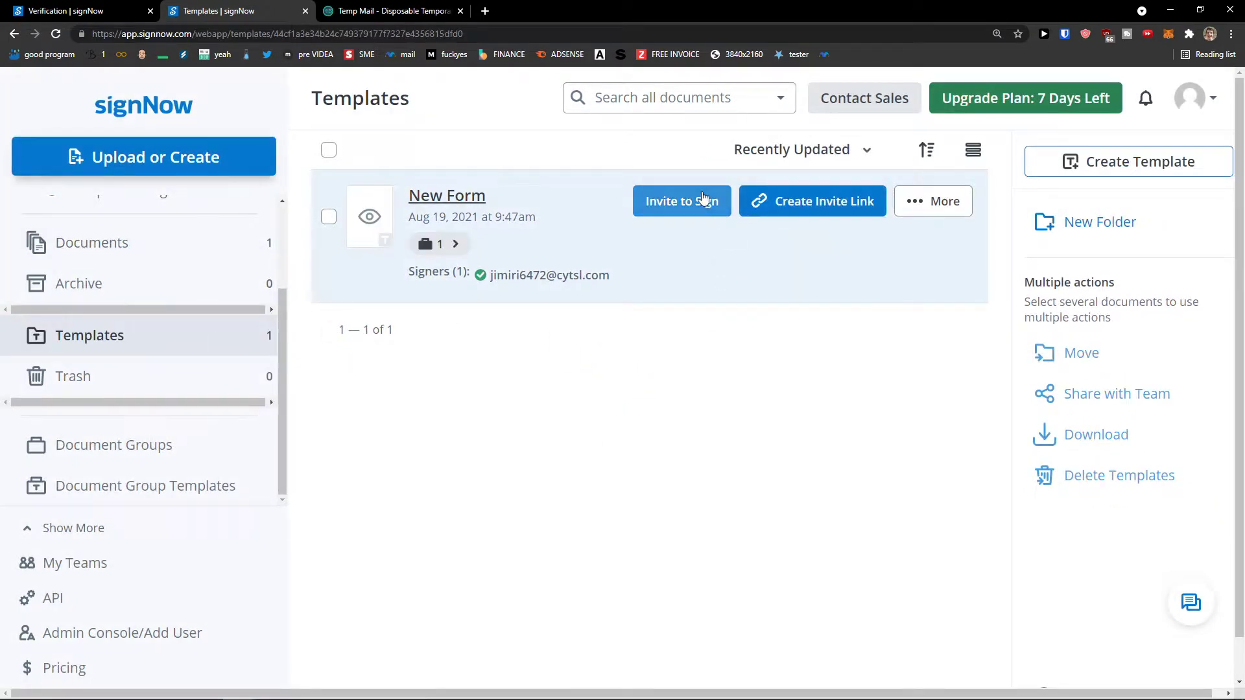
click(704, 201)
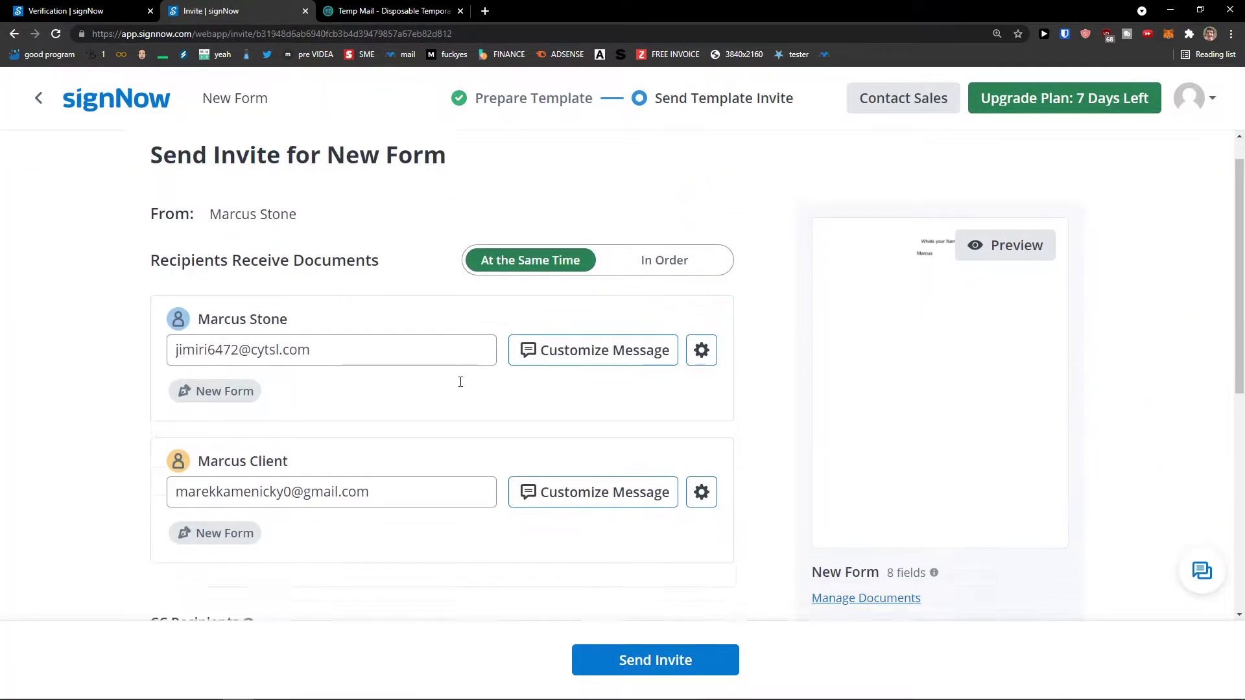
Open the Edit Document Copy option for the New Form invite.
scroll(457, 385, down, 4)
scroll(456, 386, up, 5)
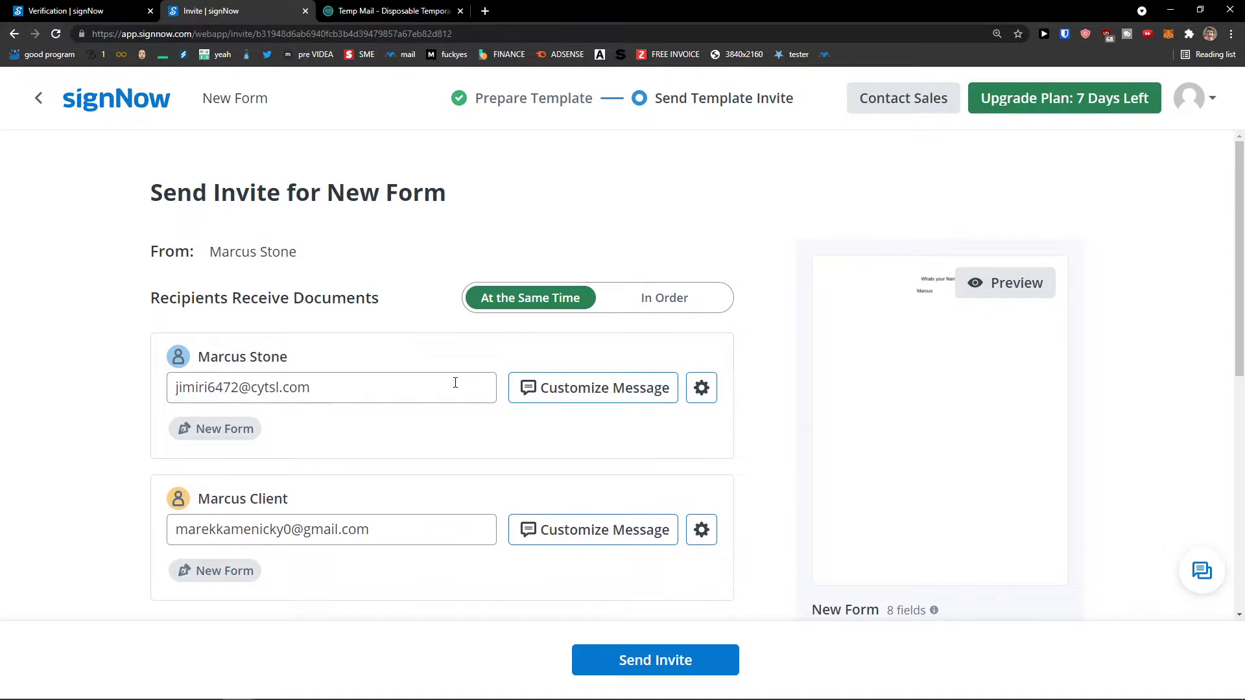
scroll(455, 382, down, 2)
scroll(511, 363, down, 5)
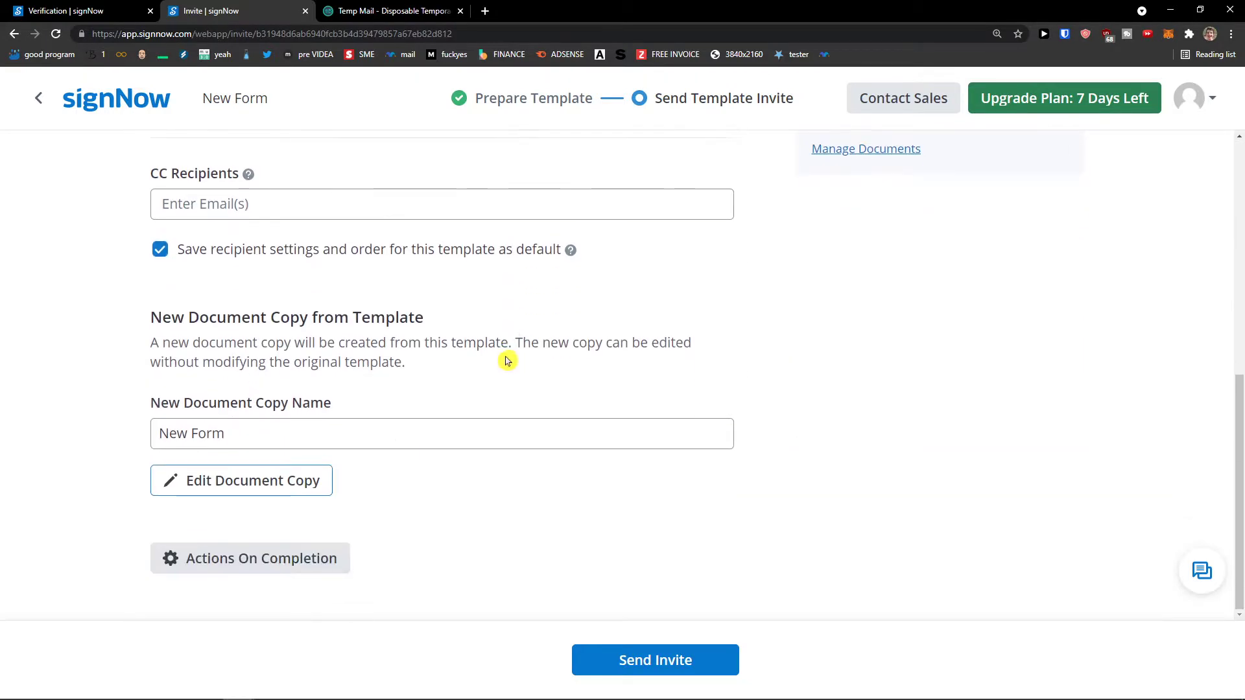
click(289, 496)
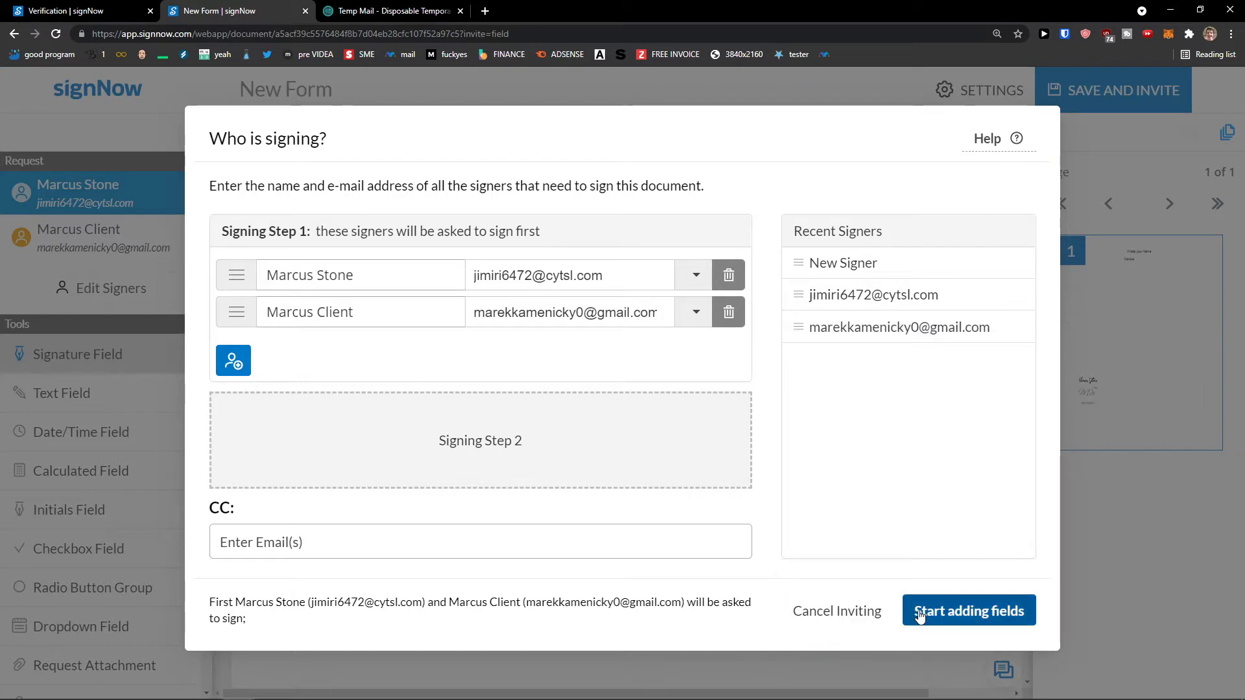
Accept the signers, look over the form's fields, then return to the Send Invite page.
click(953, 611)
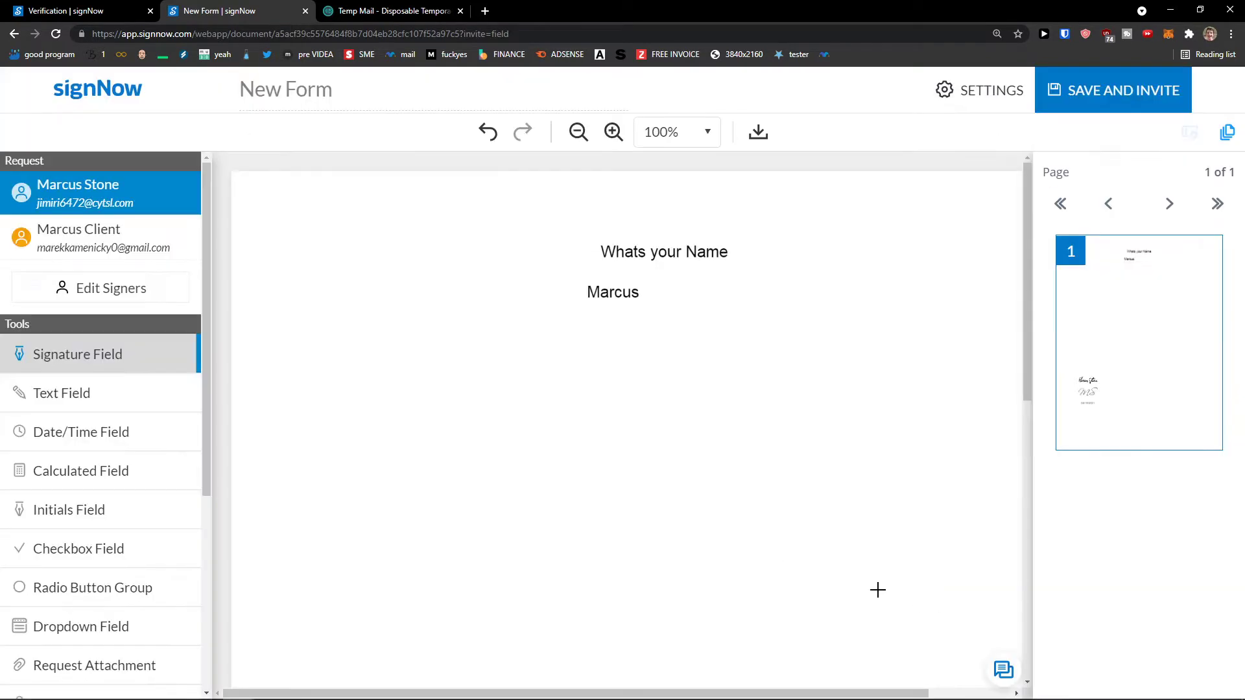
scroll(629, 564, down, 5)
scroll(630, 564, down, 3)
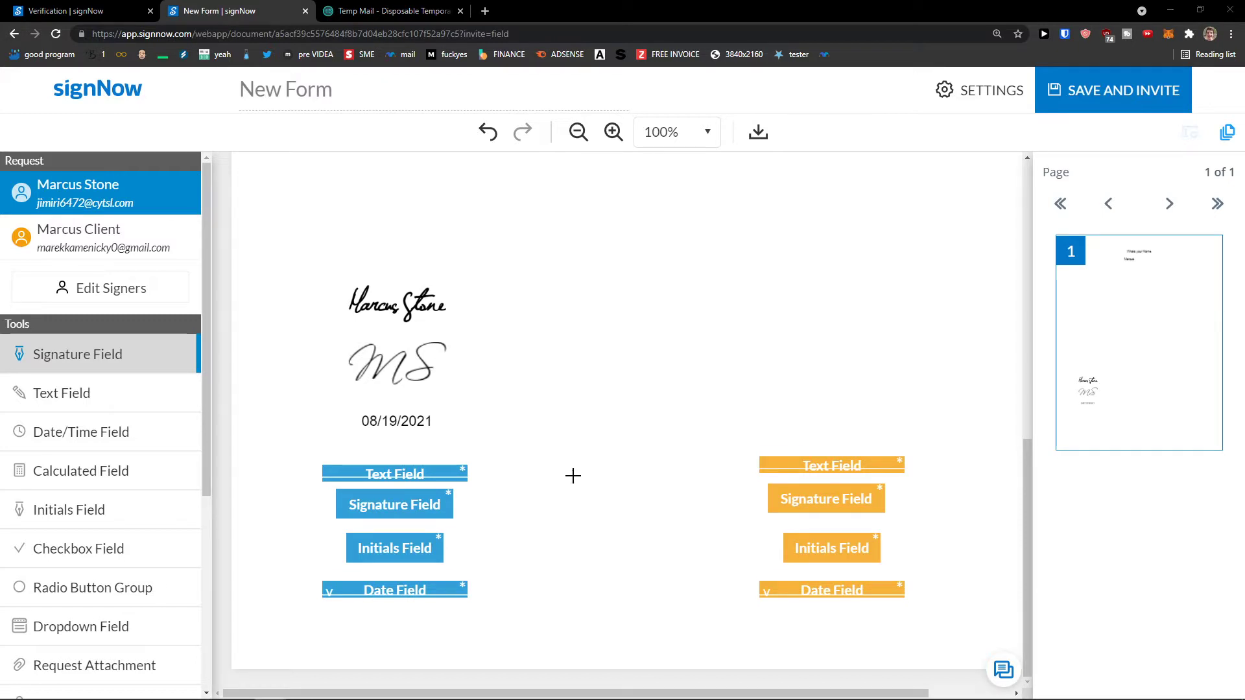
scroll(705, 450, up, 3)
scroll(683, 459, down, 2)
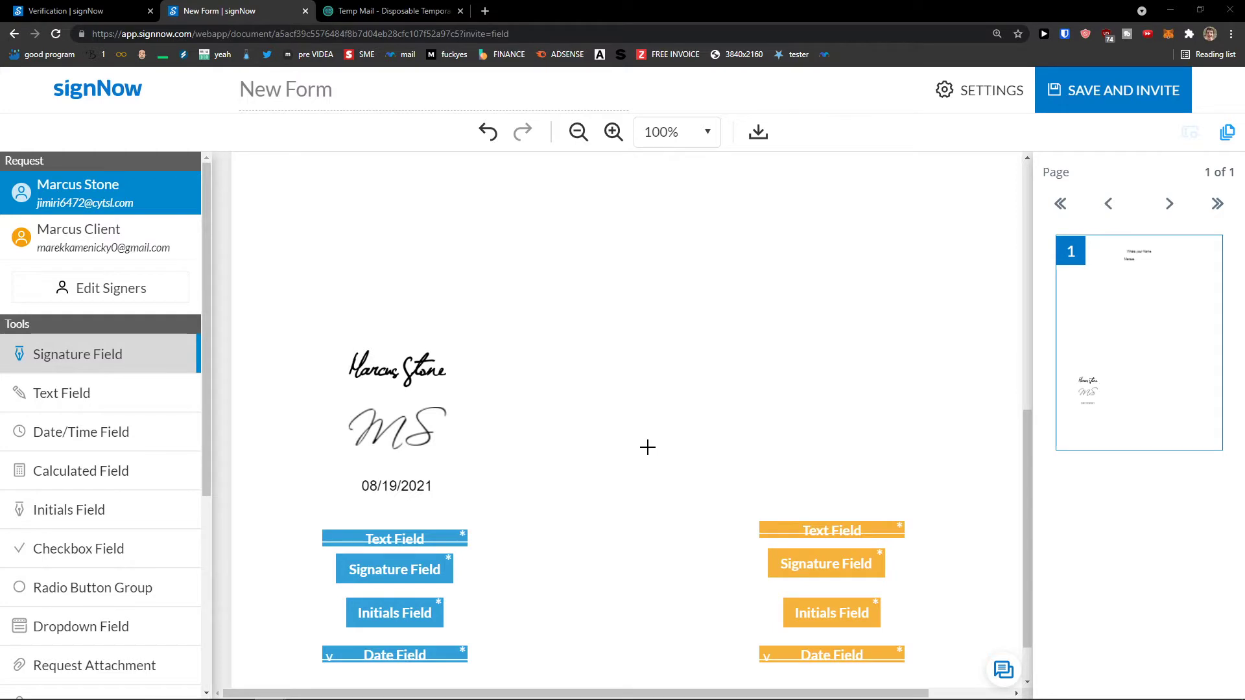
scroll(647, 447, down, 1)
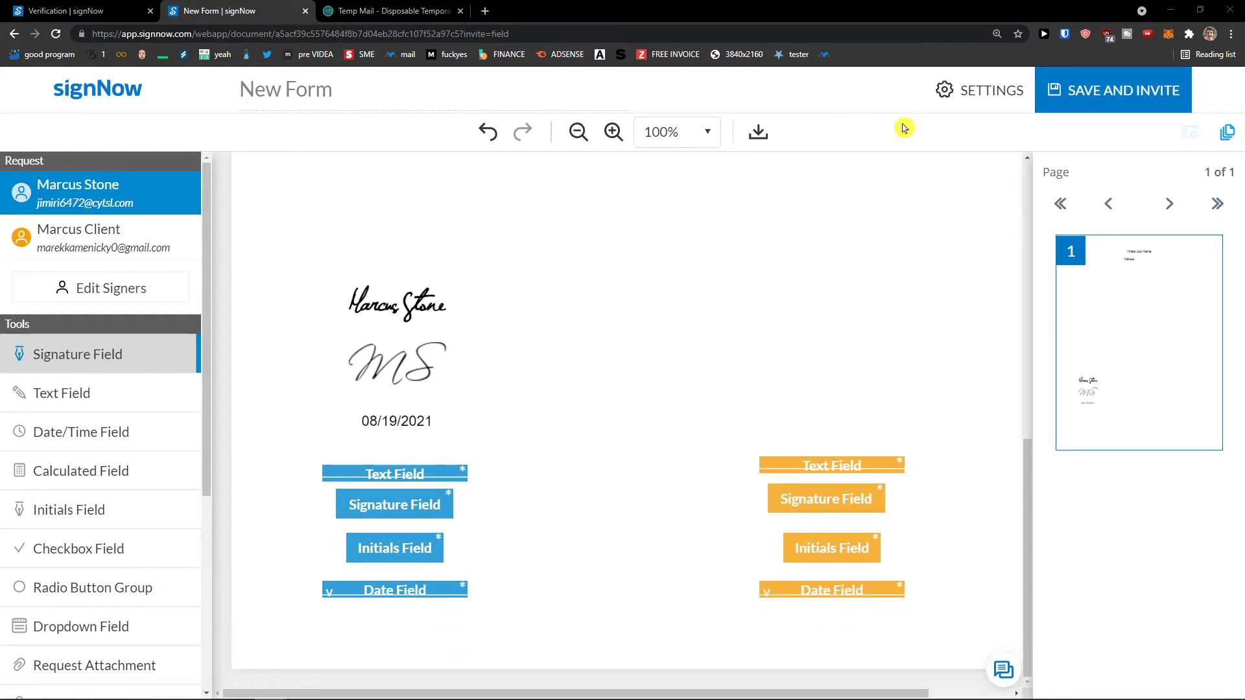
click(14, 35)
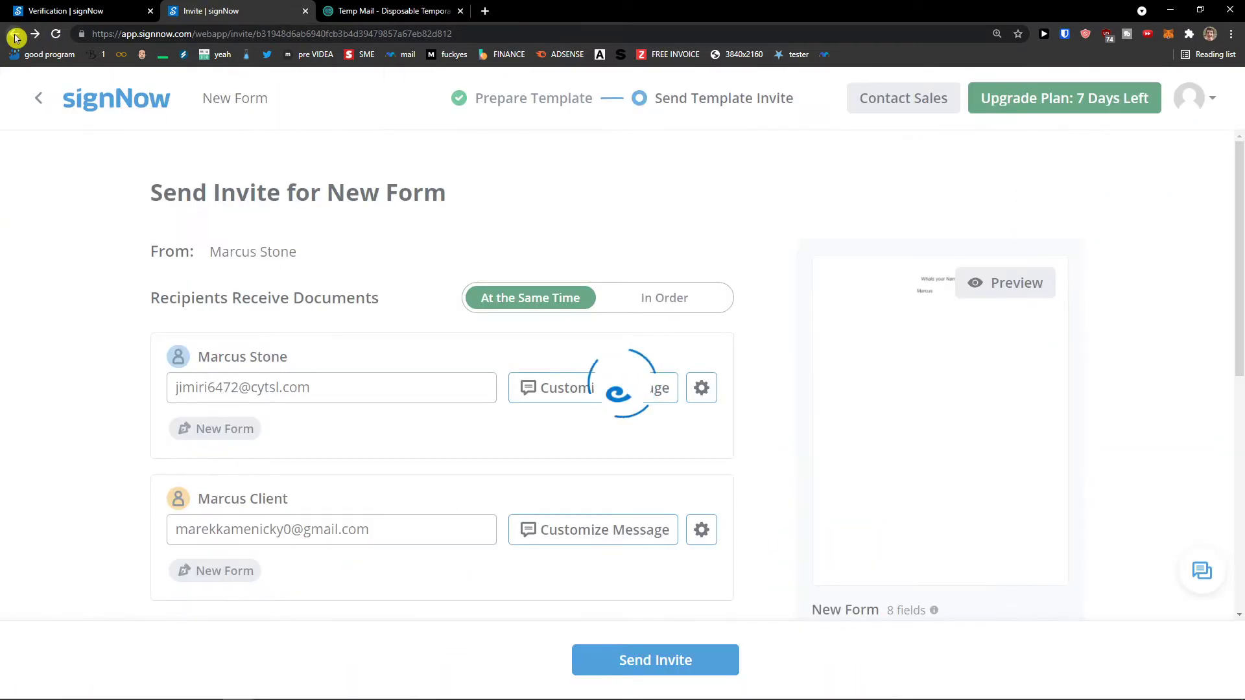
Go back to the Templates page listing the New Form template.
click(15, 35)
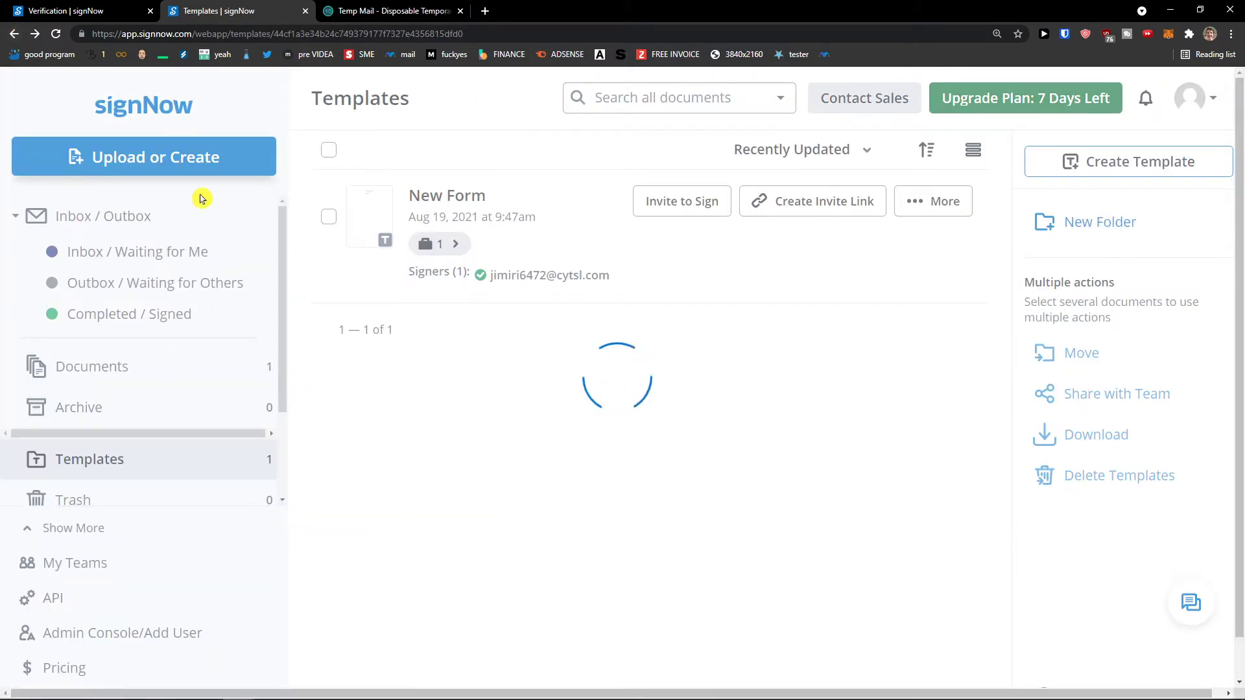
scroll(156, 268, down, 5)
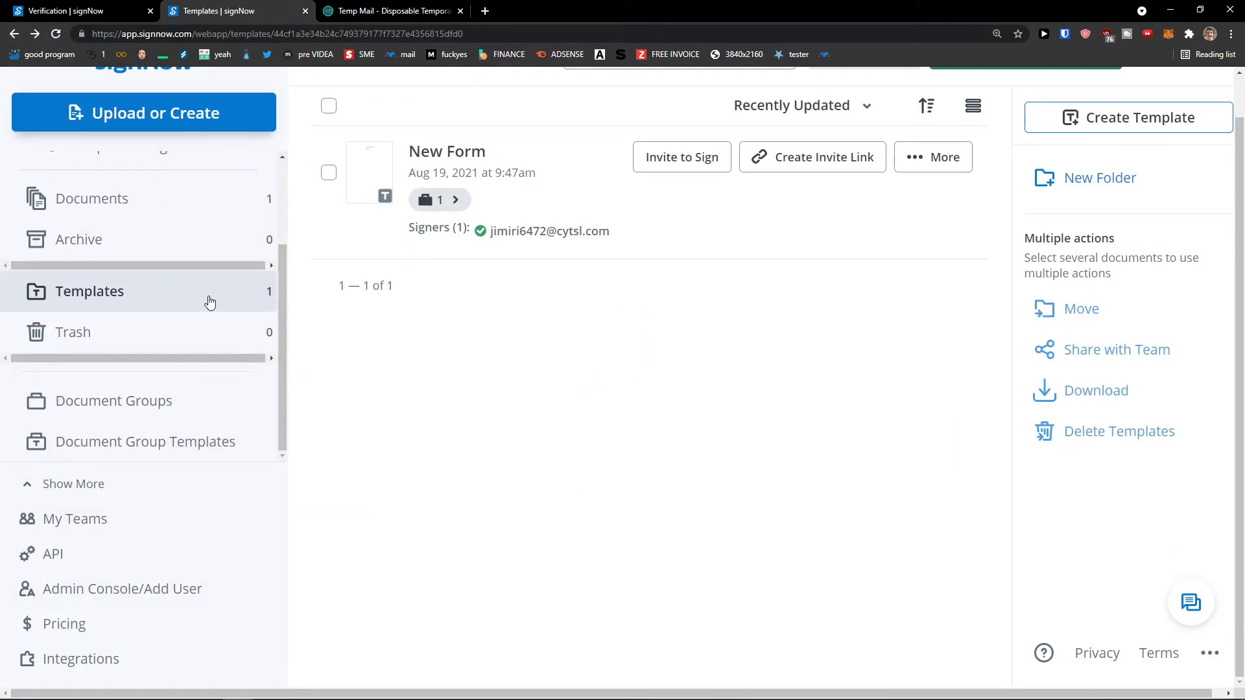
scroll(208, 301, up, 2)
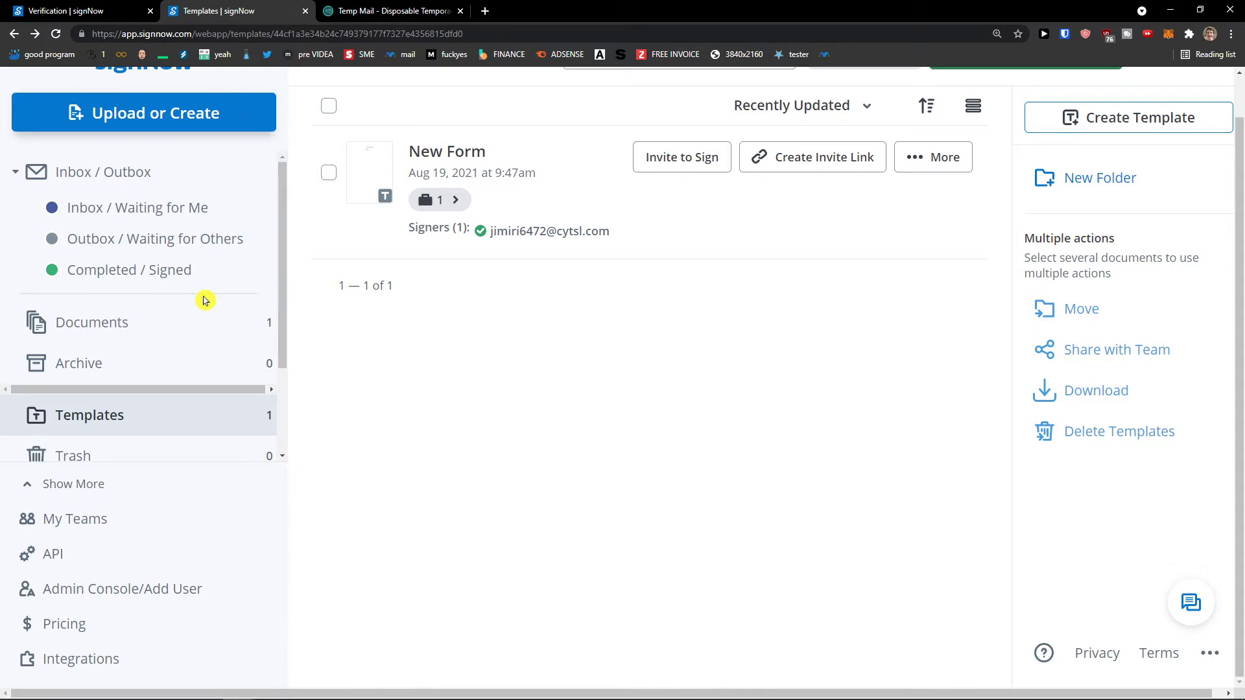
scroll(205, 301, up, 1)
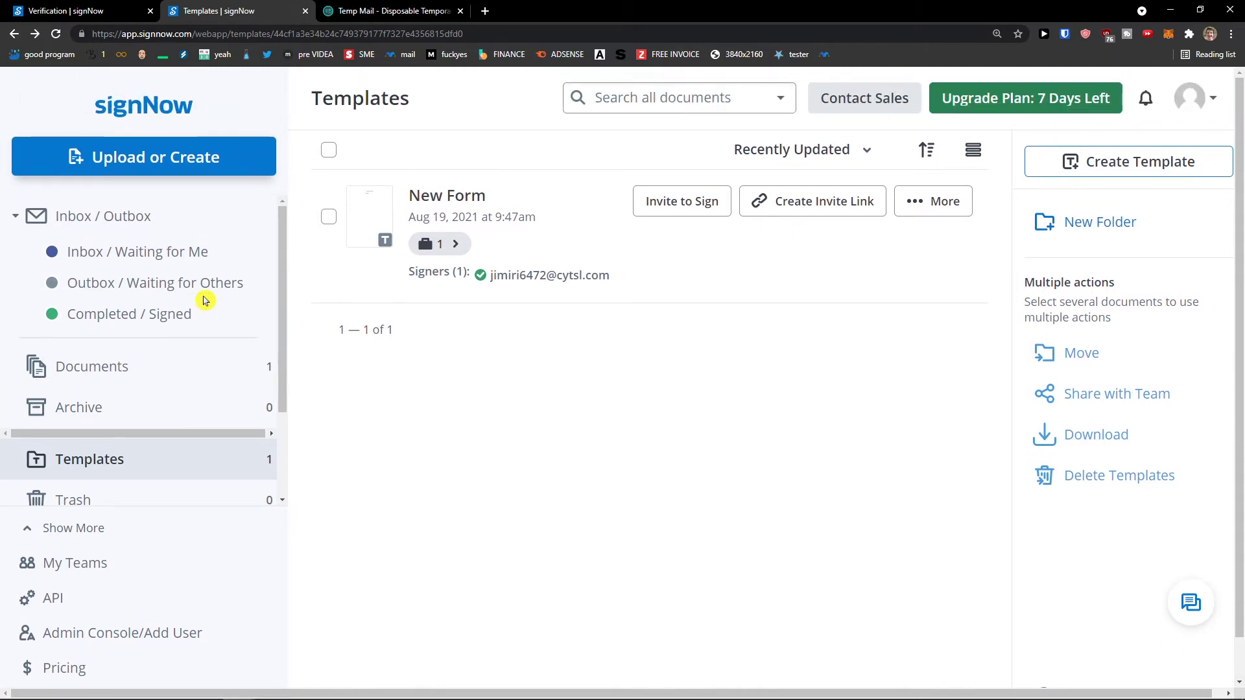